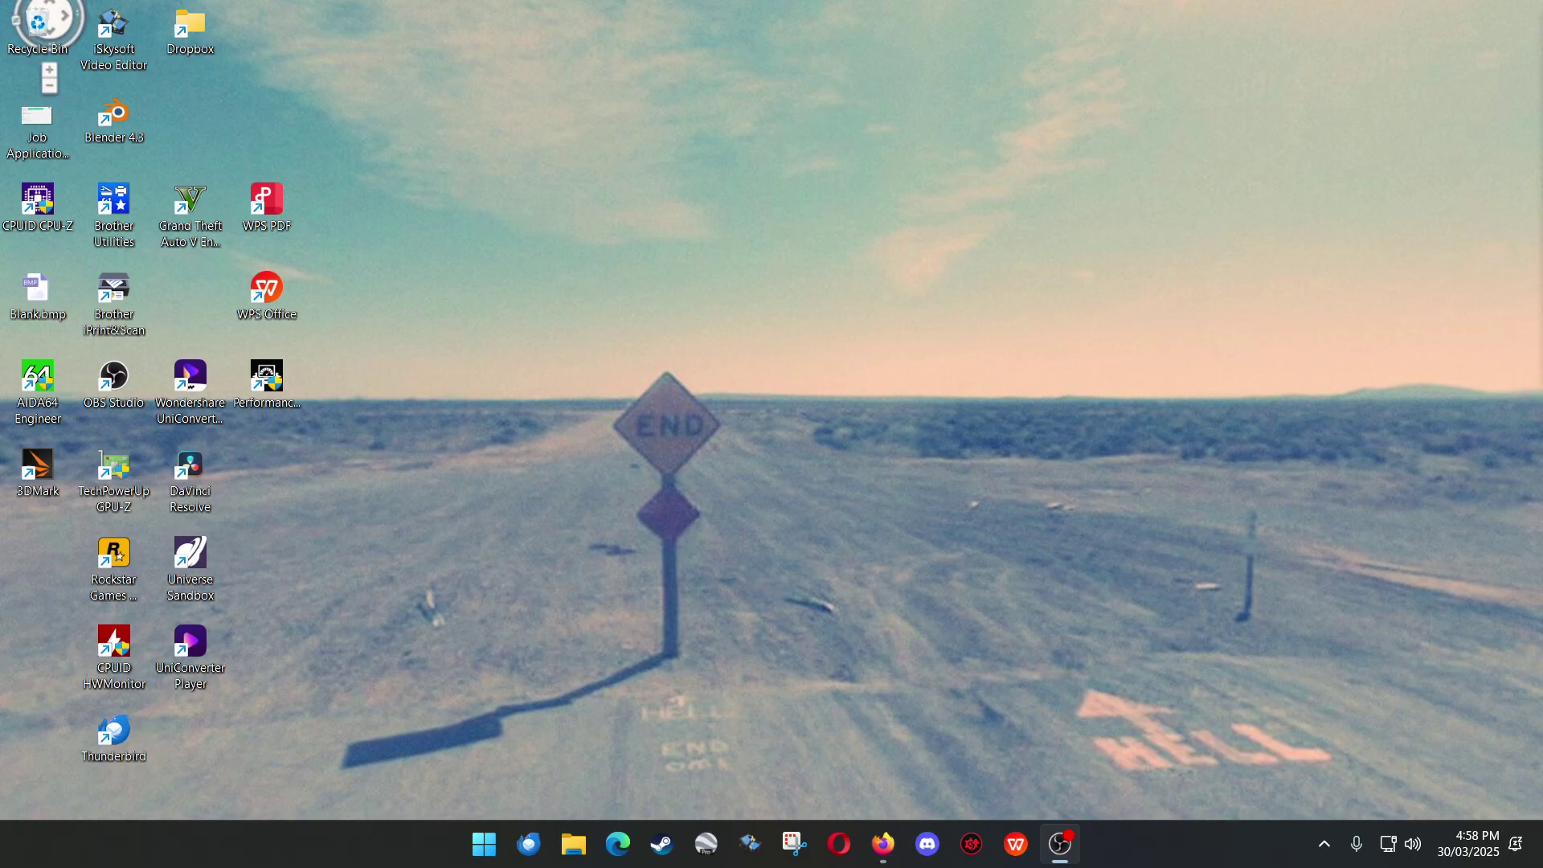
- Open Task Scheduler by running taskschd.msc and start creating a new full task
key("super+r")
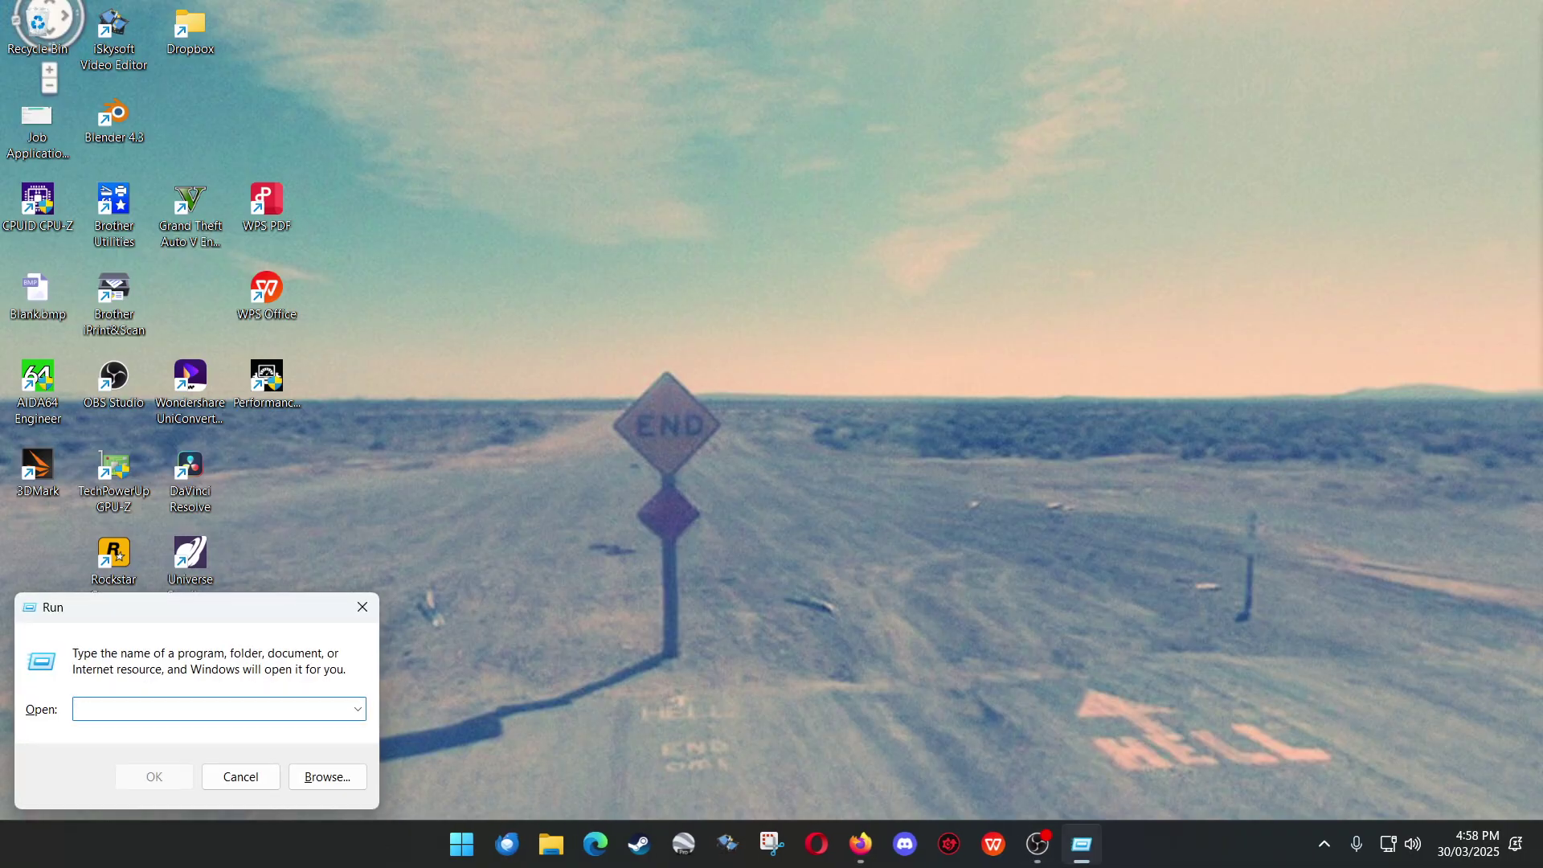
type("taskschd.msc")
key("Return")
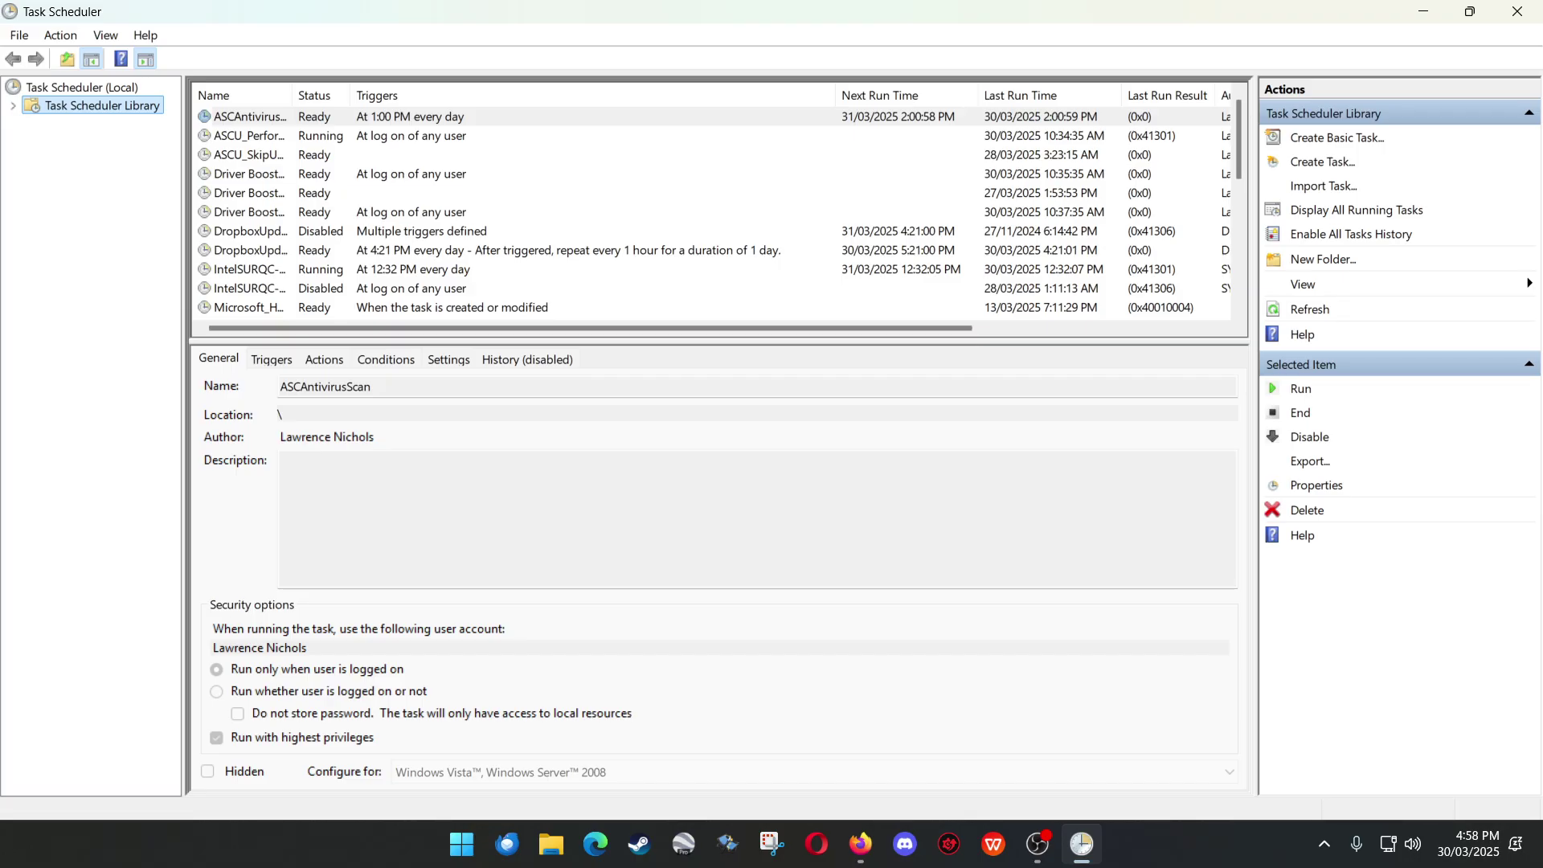
key("alt+Tab")
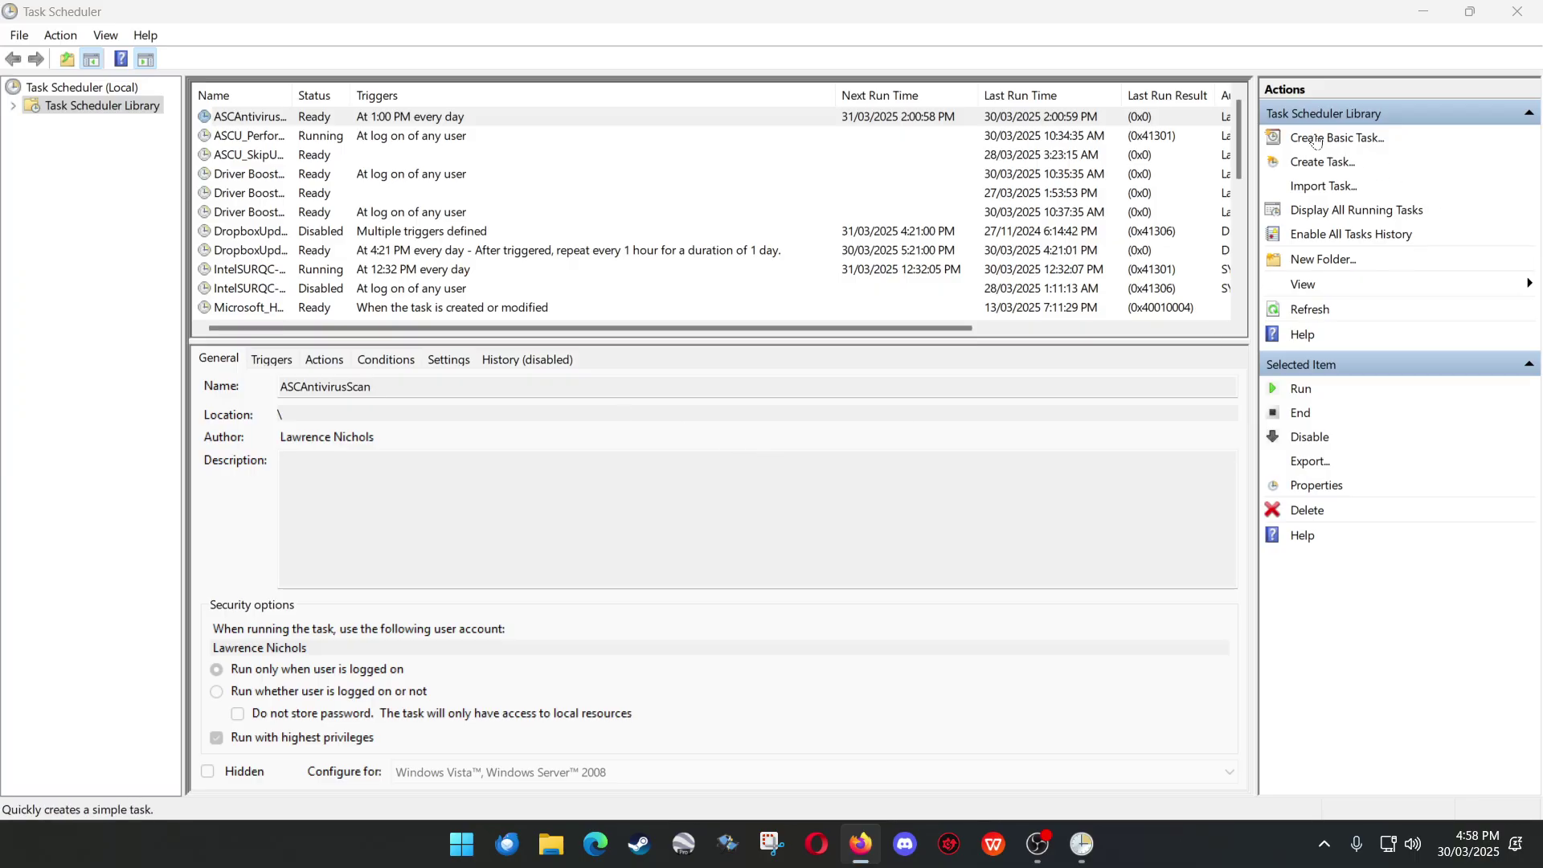
left_click(1322, 166)
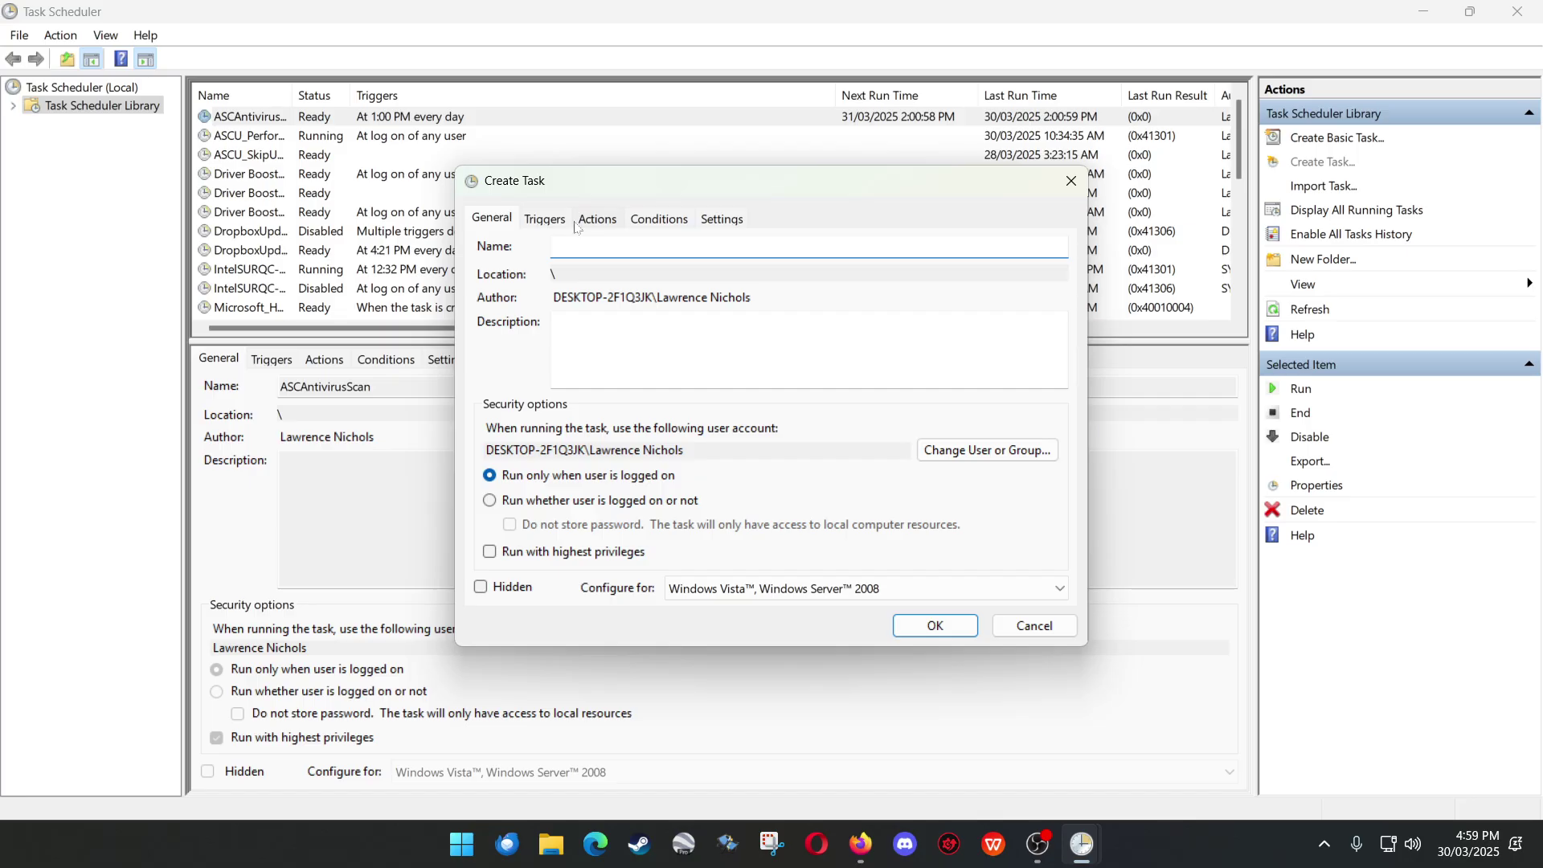
left_click(540, 217)
left_click(523, 585)
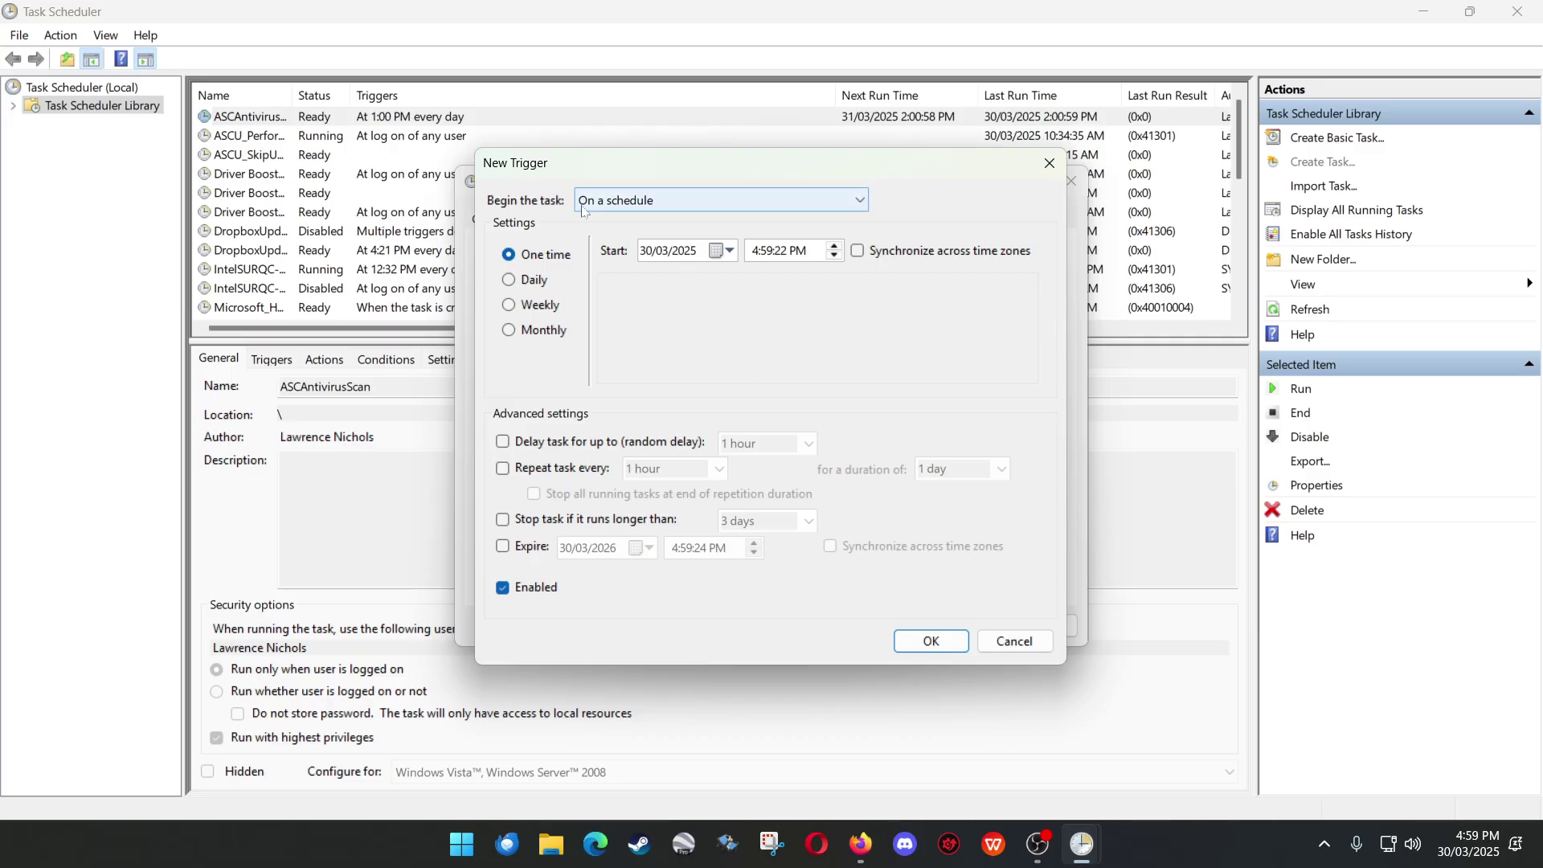
left_click(778, 204)
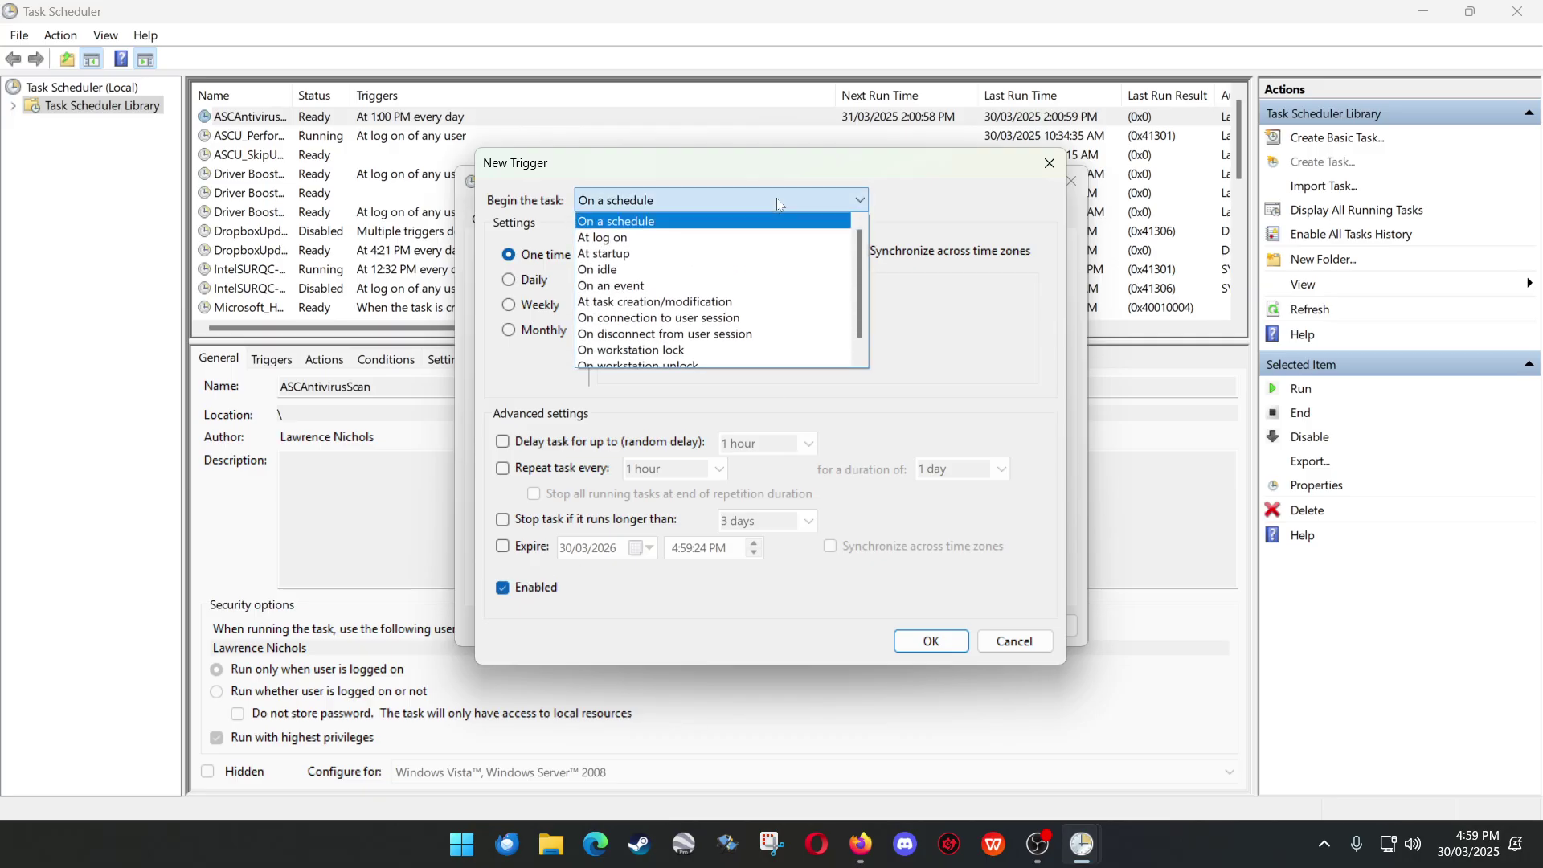
left_click(748, 270)
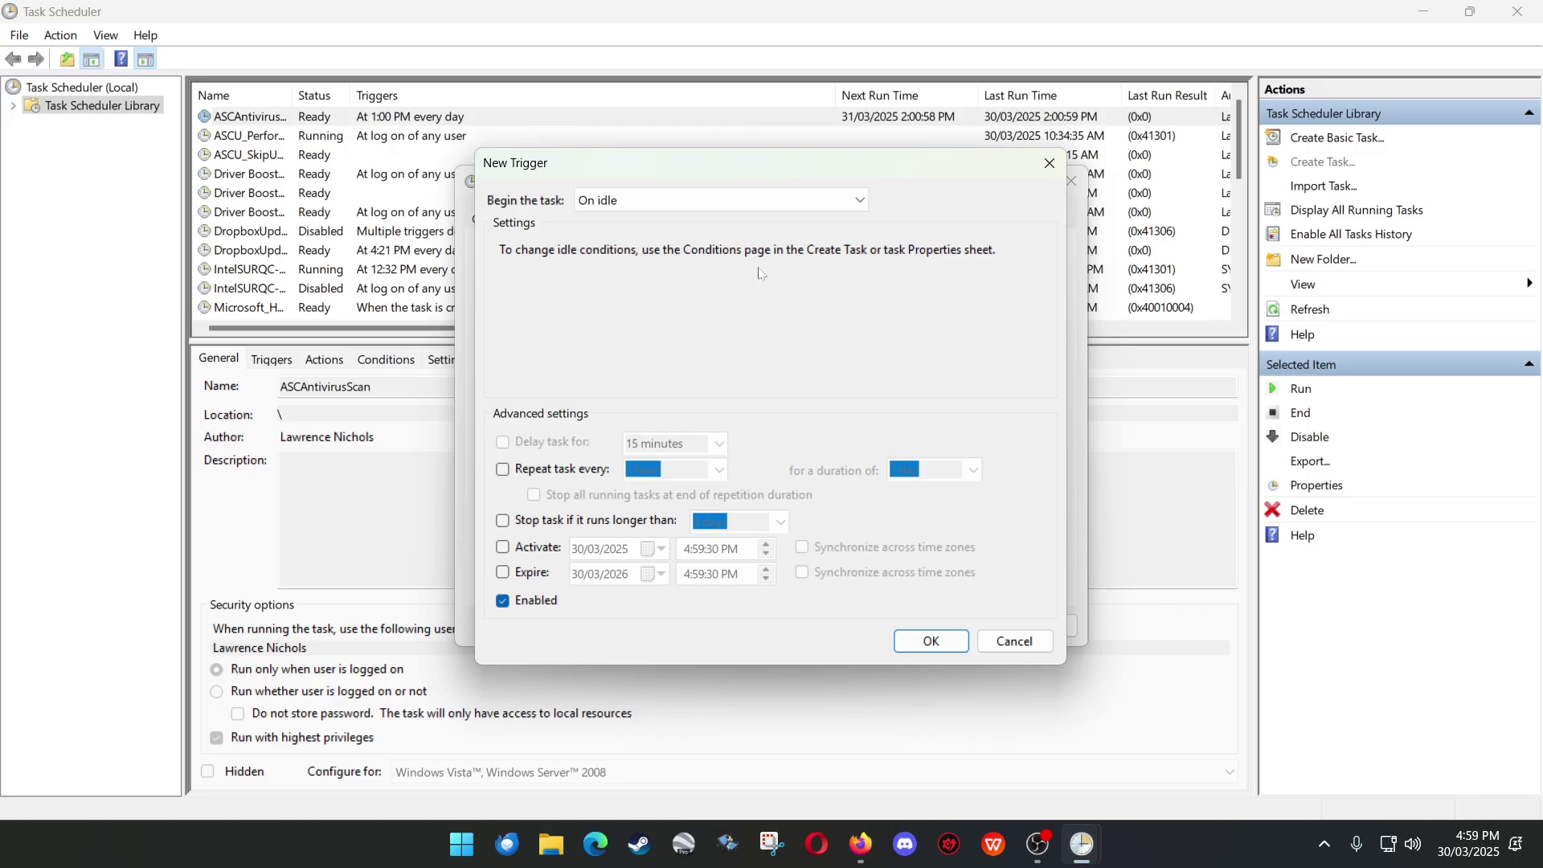
left_click(768, 204)
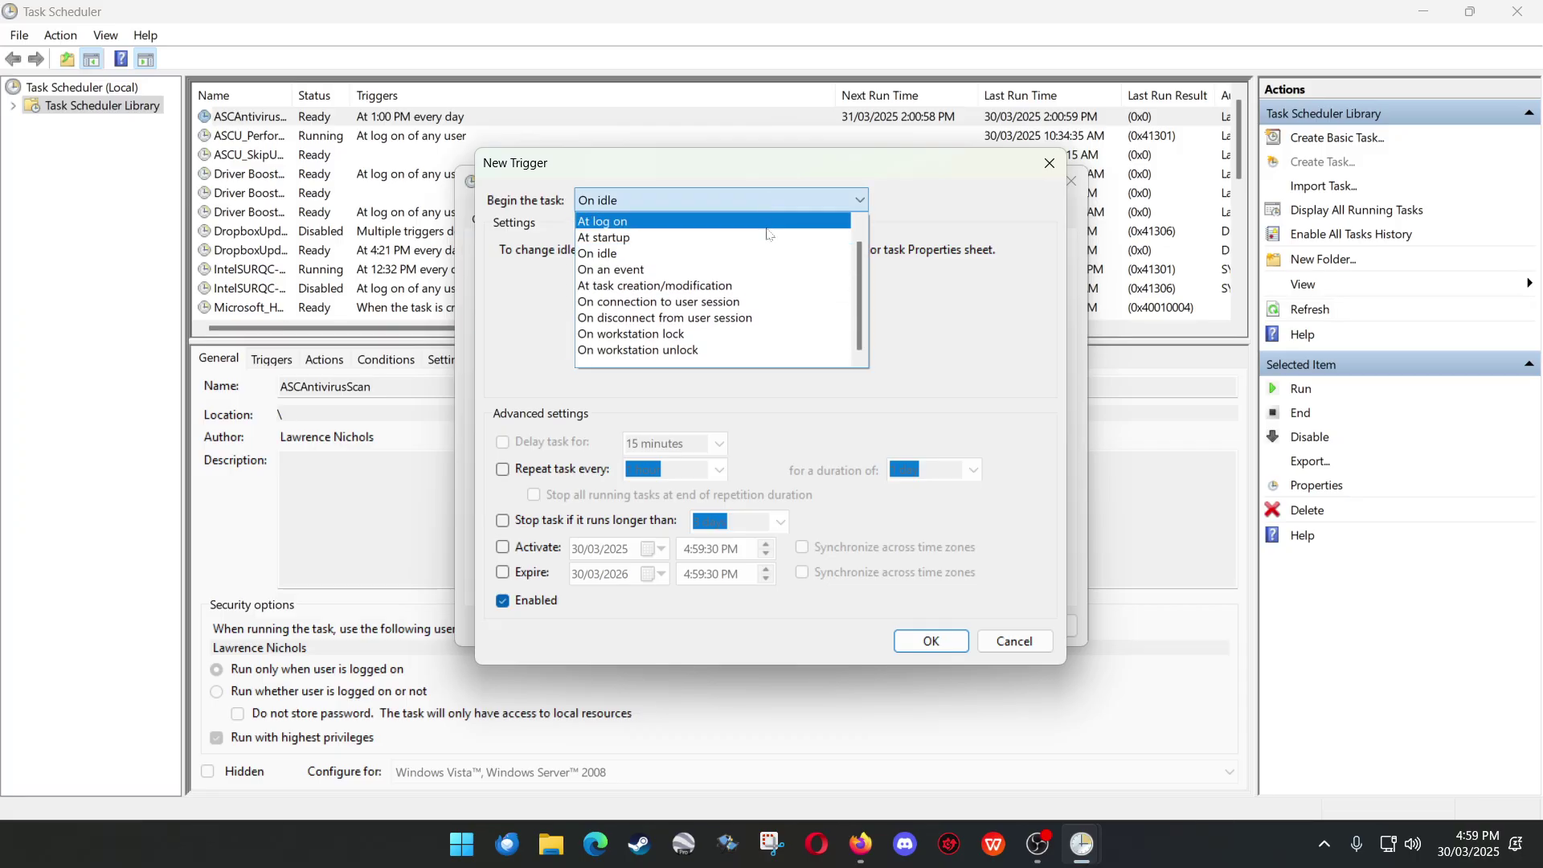
left_click(736, 271)
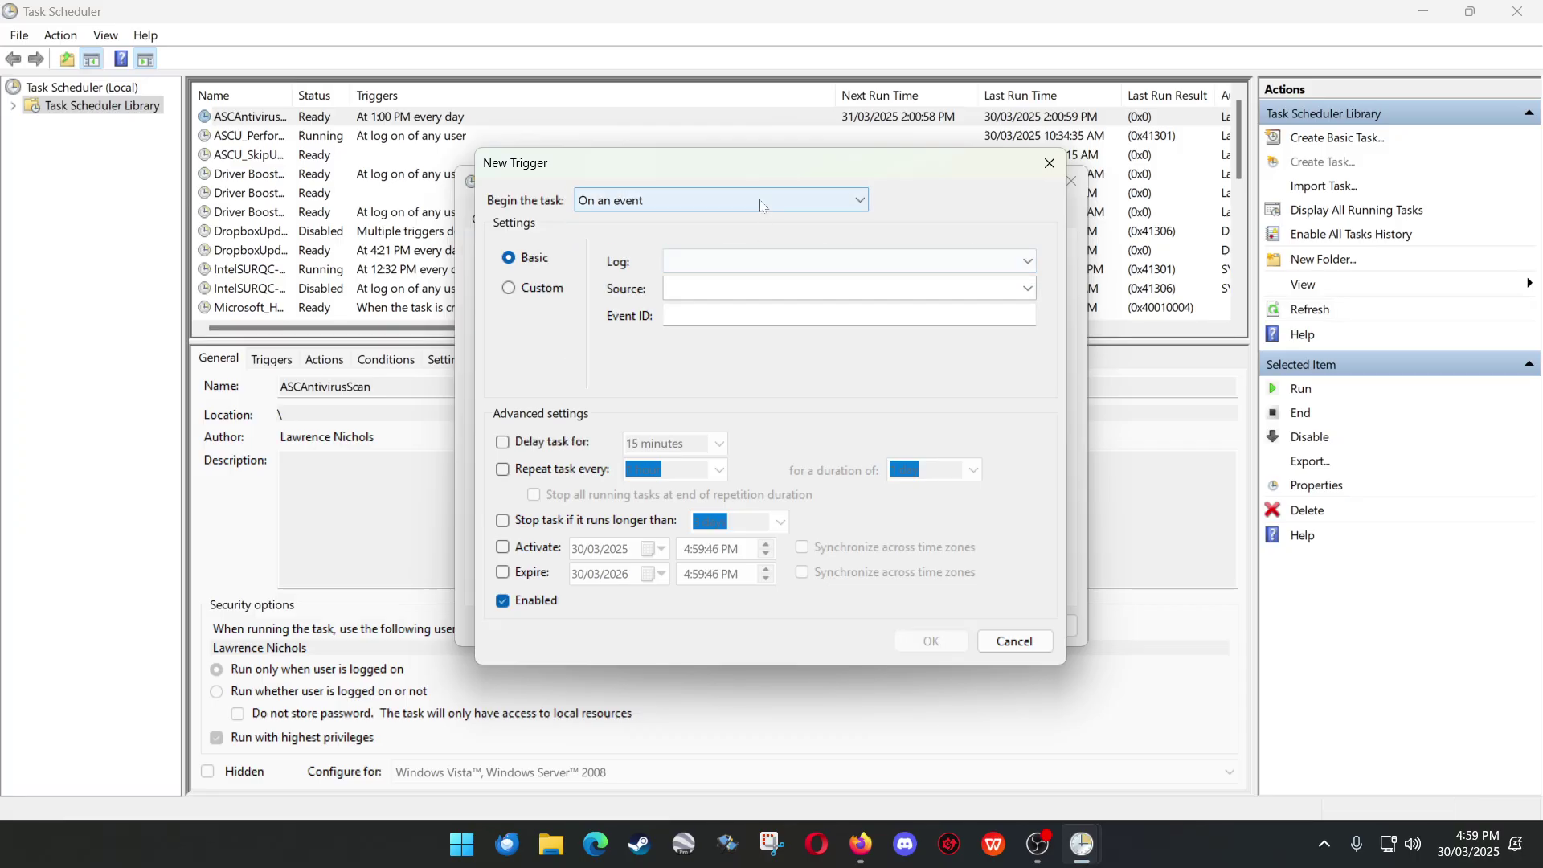
left_click(666, 315)
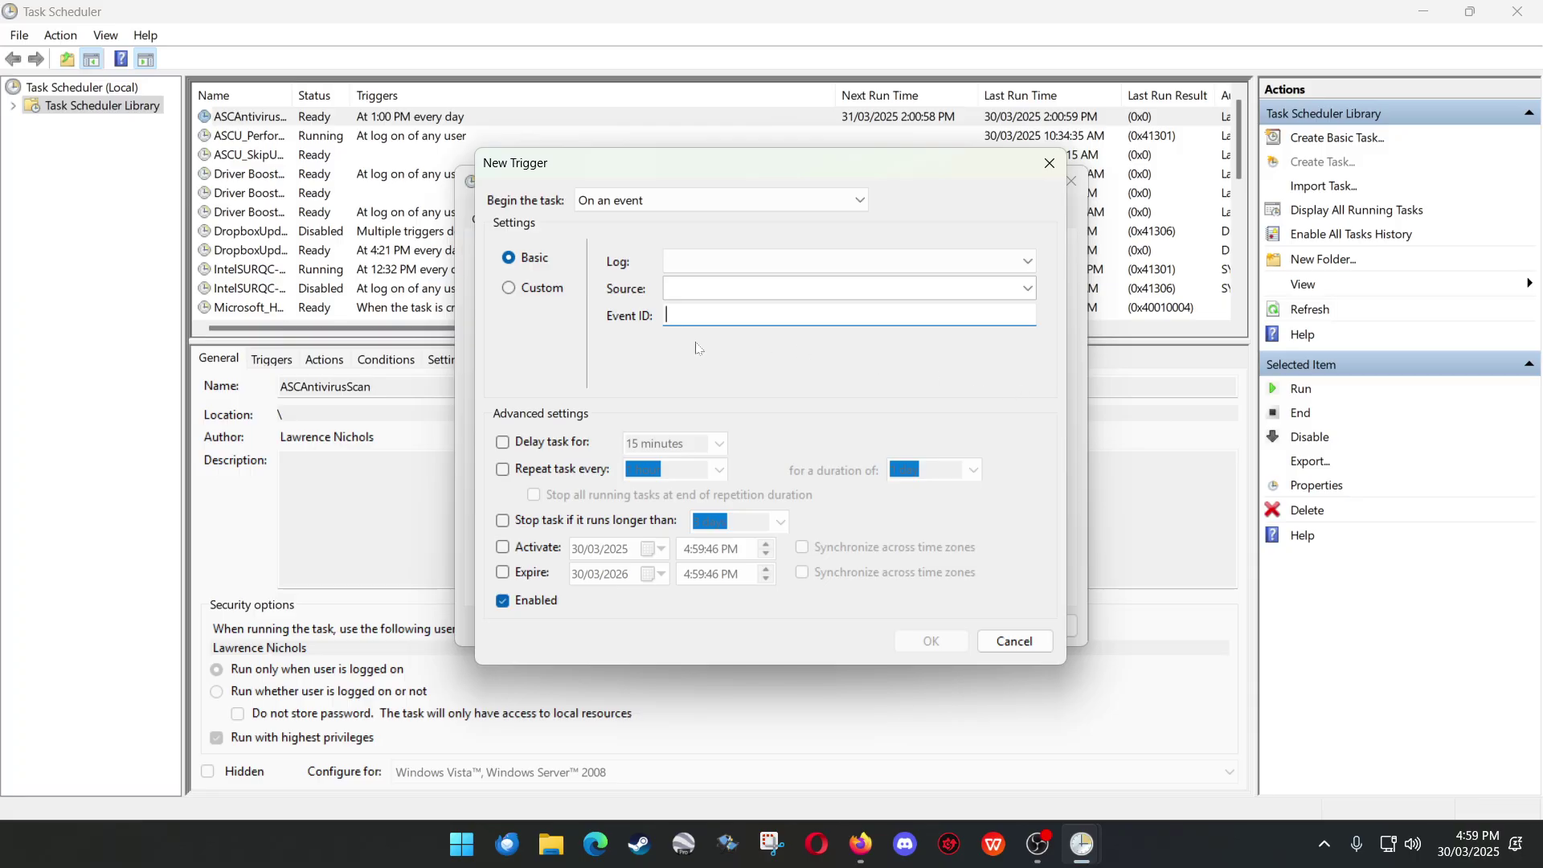
left_click(711, 270)
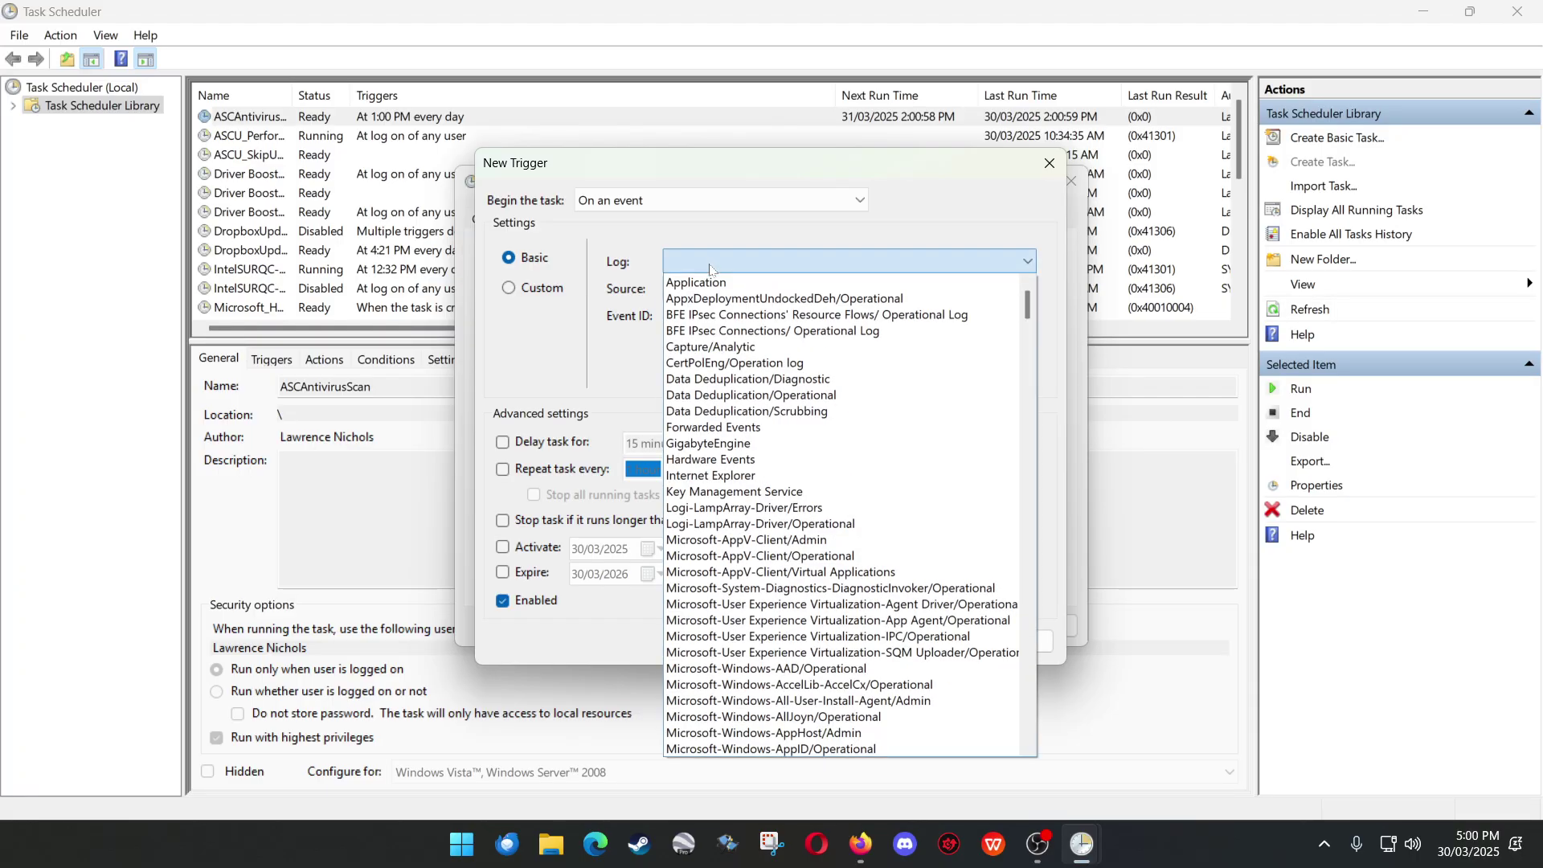
left_click(842, 261)
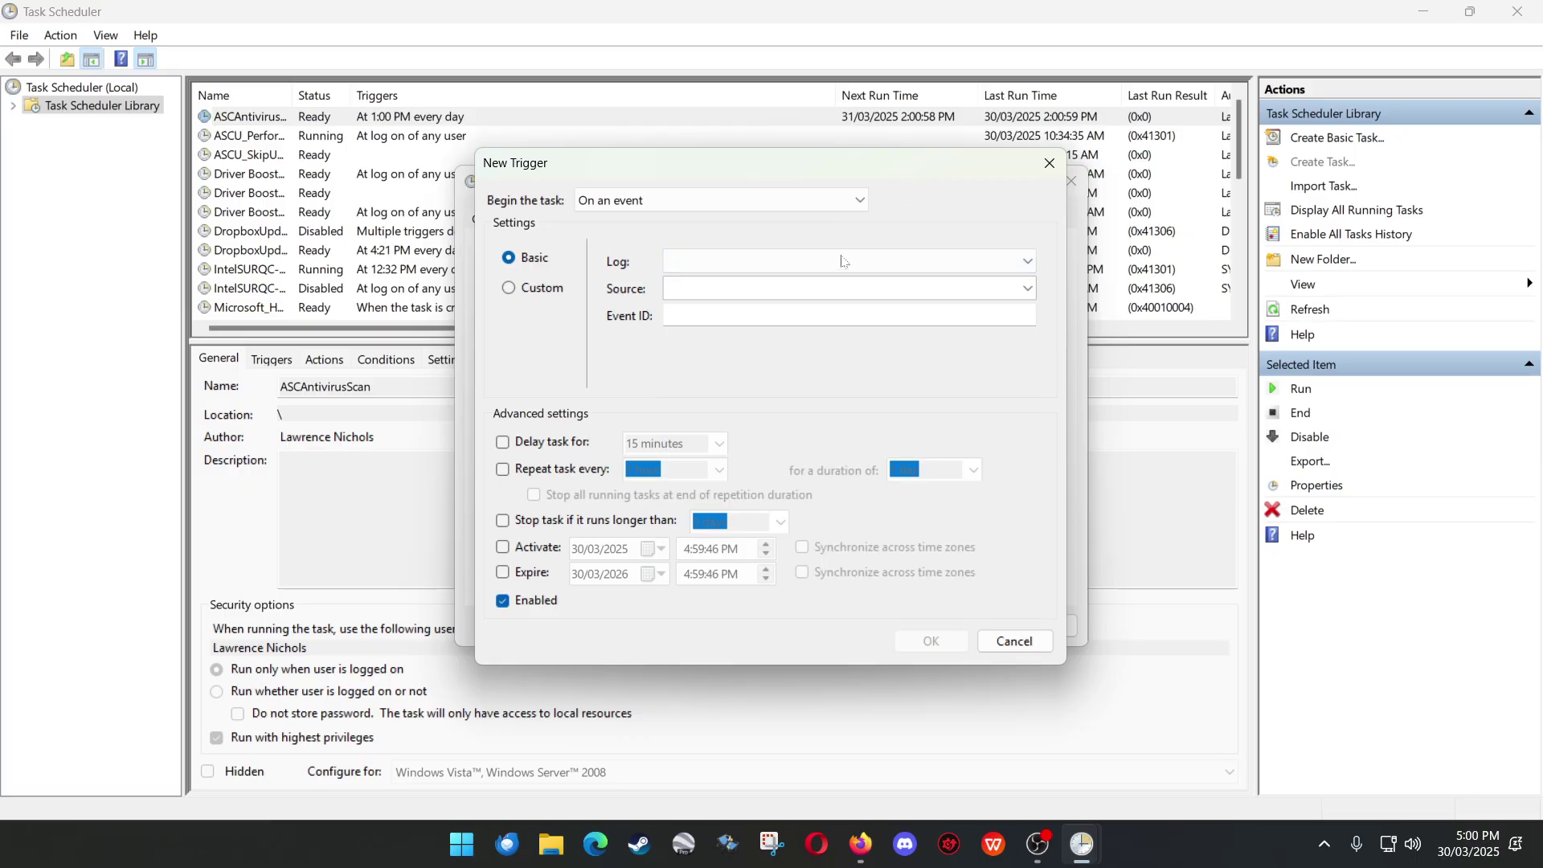
left_click(1028, 641)
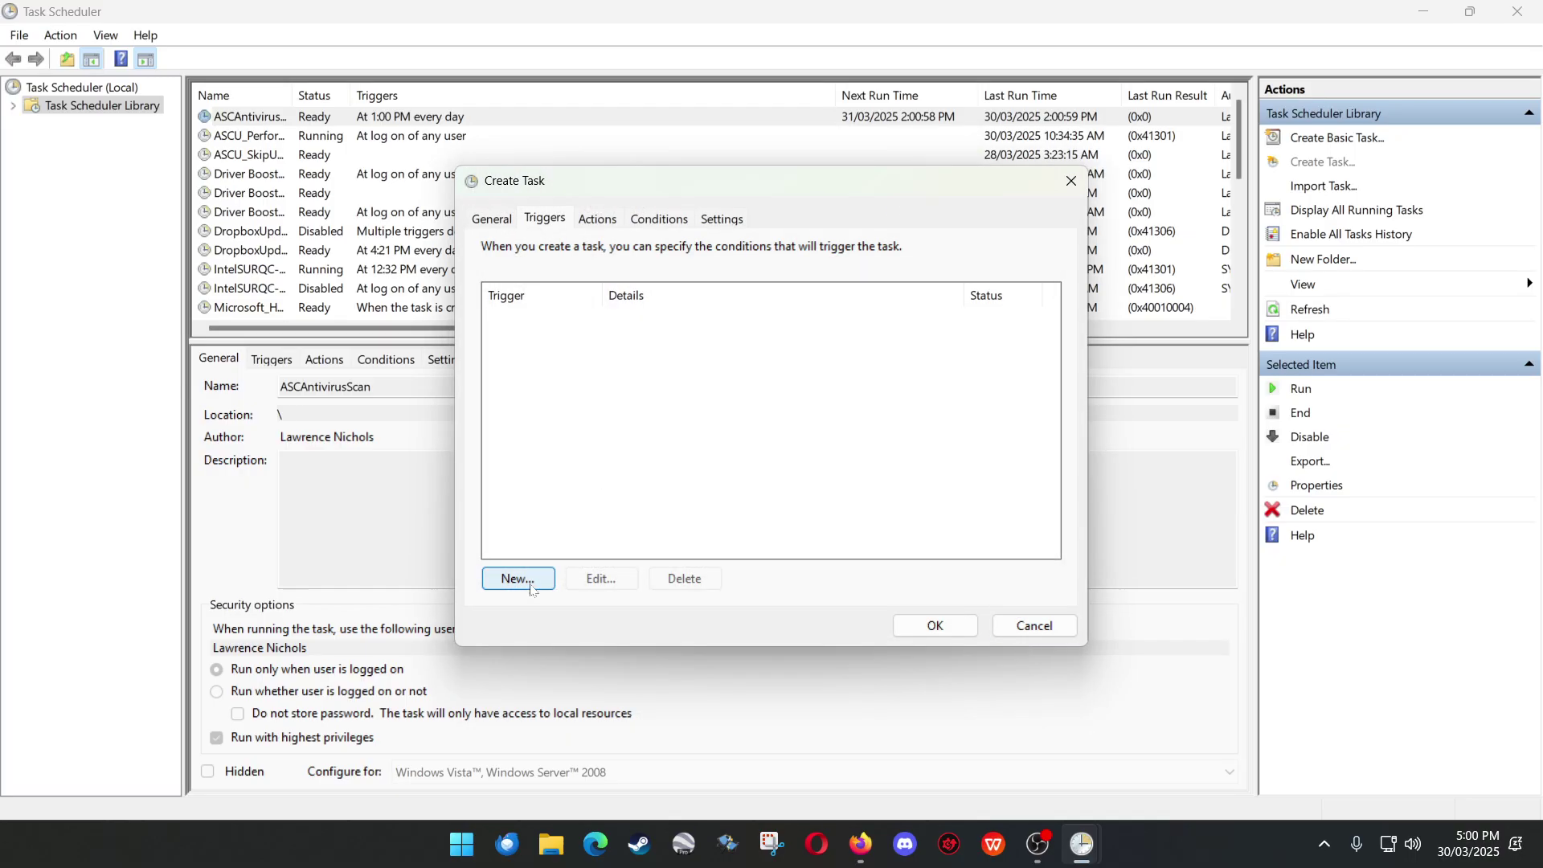
- Name the new task "Remove Onedrive and Office"
left_click(501, 223)
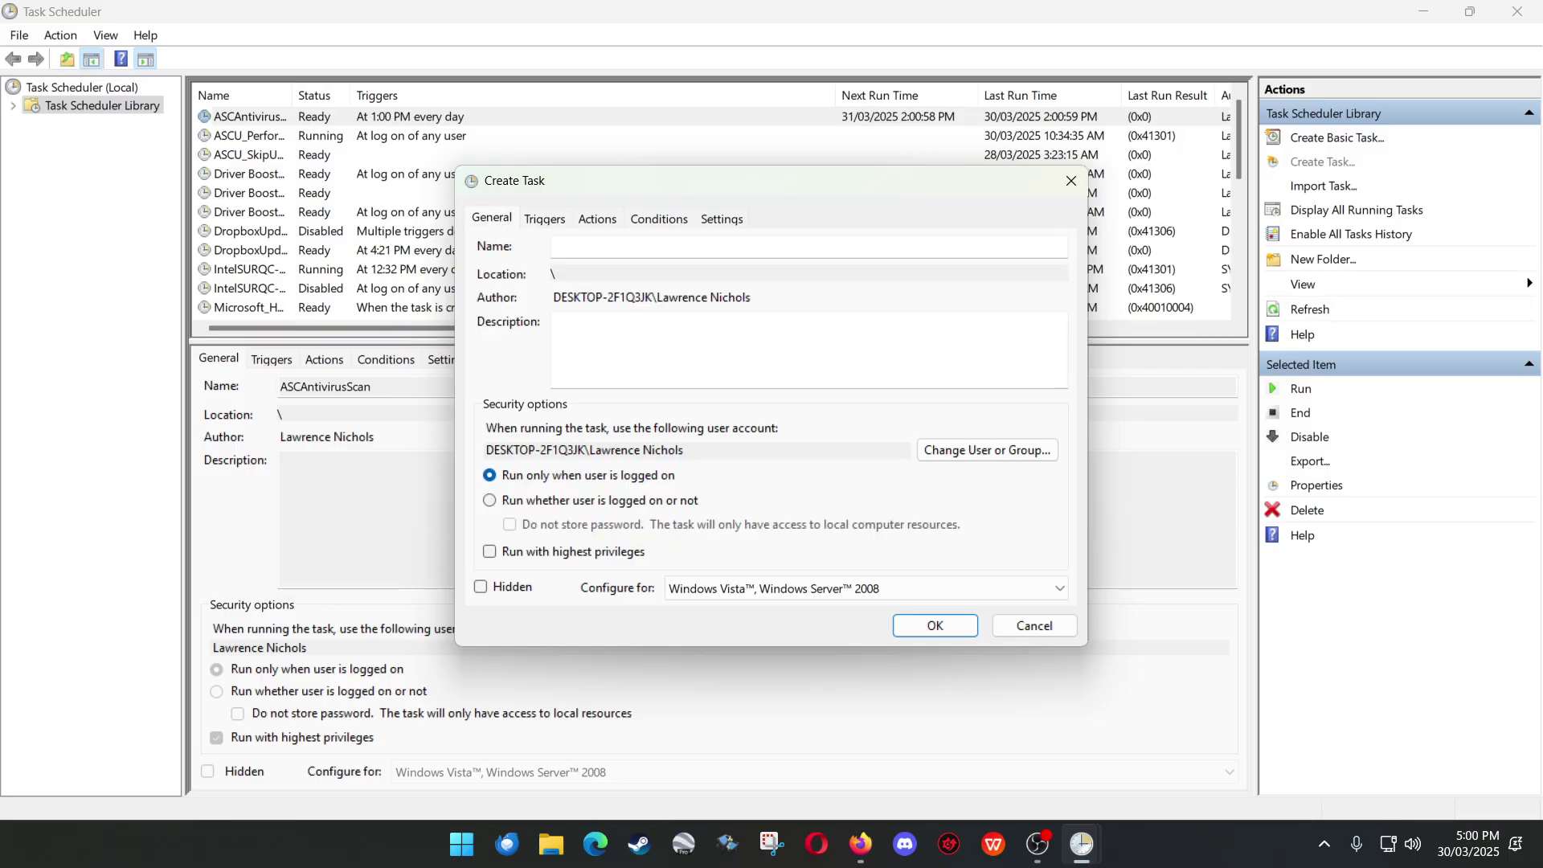
type("Remove Onedrive, and")
key("BackSpace")
key("BackSpace")
key("BackSpace")
key("BackSpace")
type("and")
type("Office")
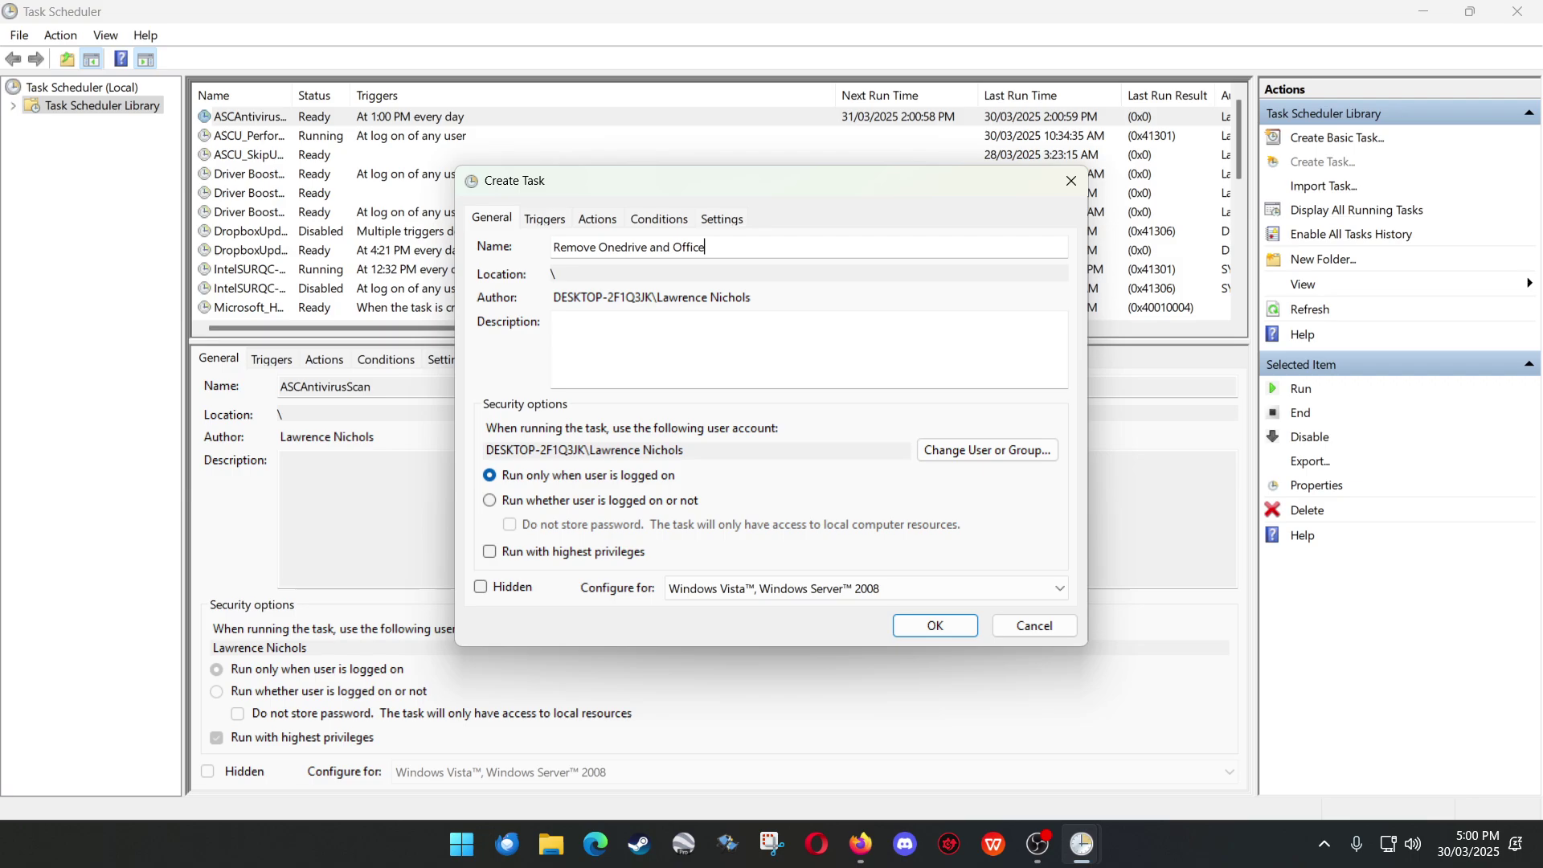
left_click(595, 274)
- Start a new trigger that begins the task on an event and set its log to System
left_click(549, 219)
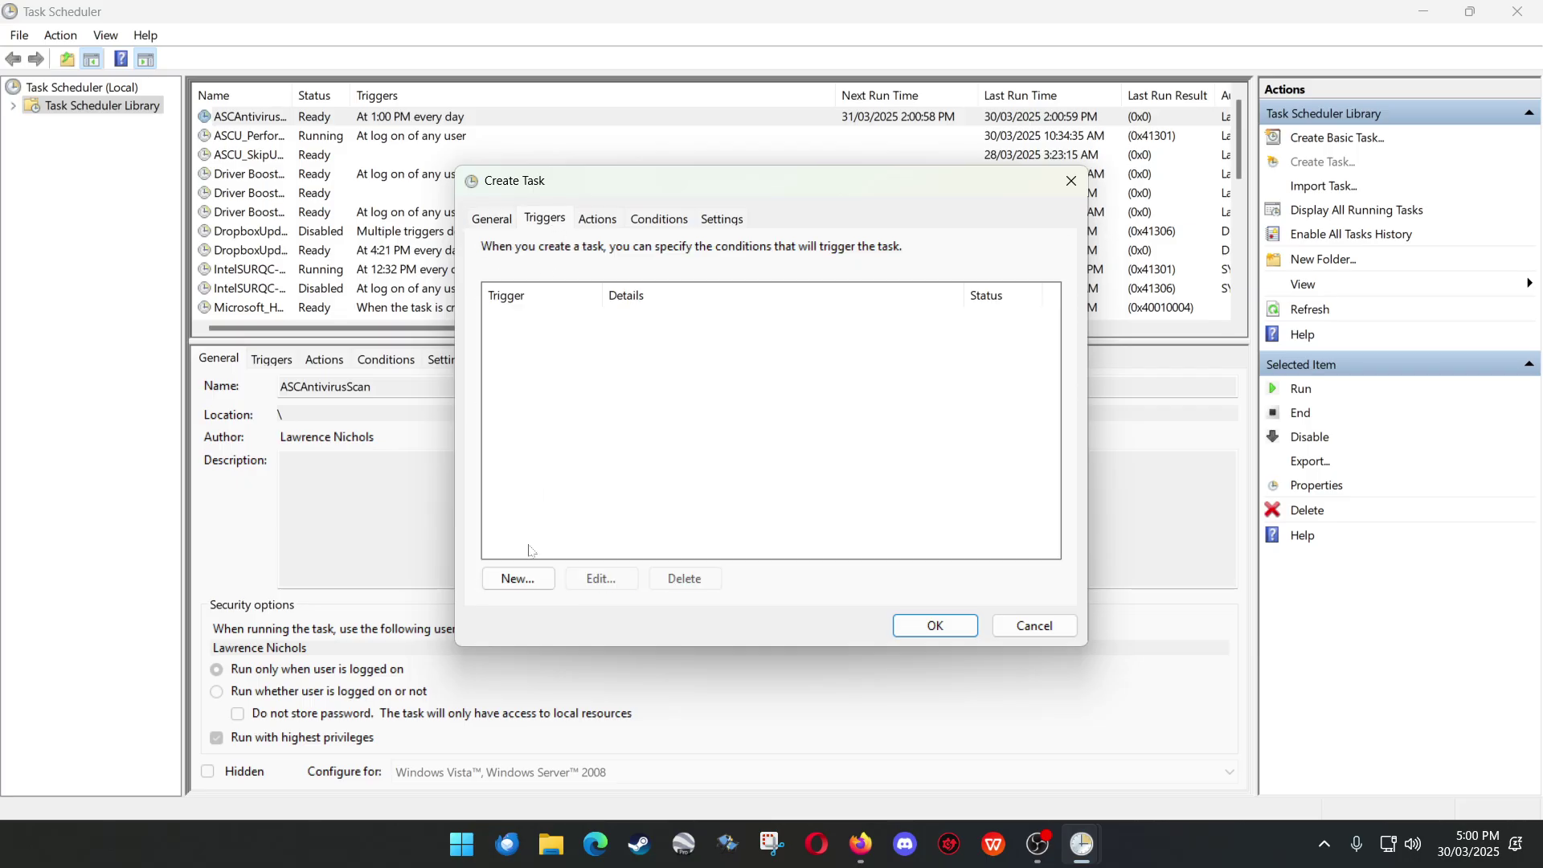
left_click(516, 578)
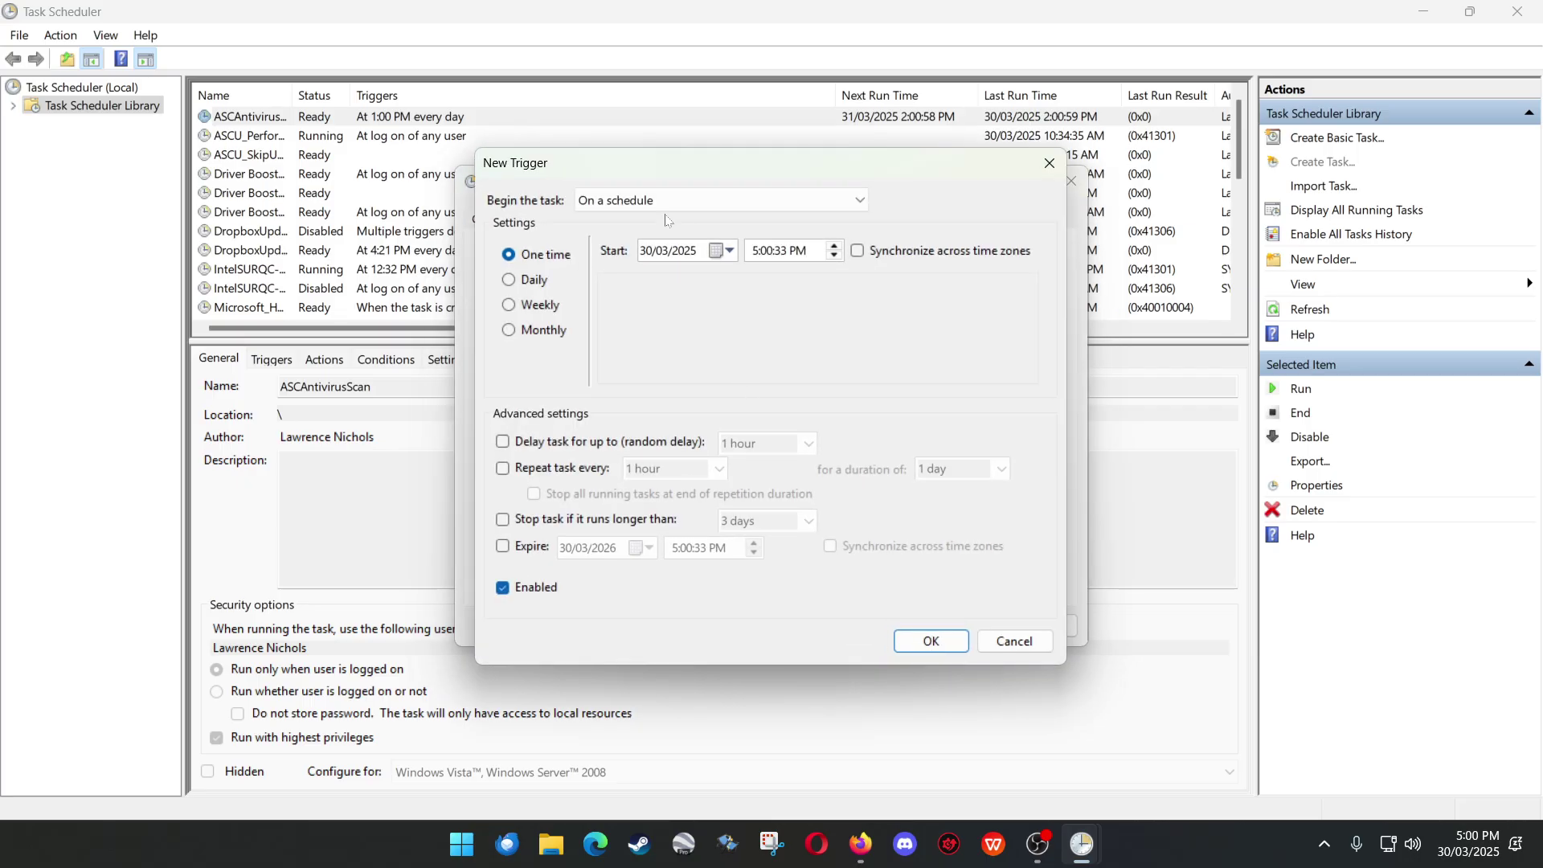
left_click(706, 201)
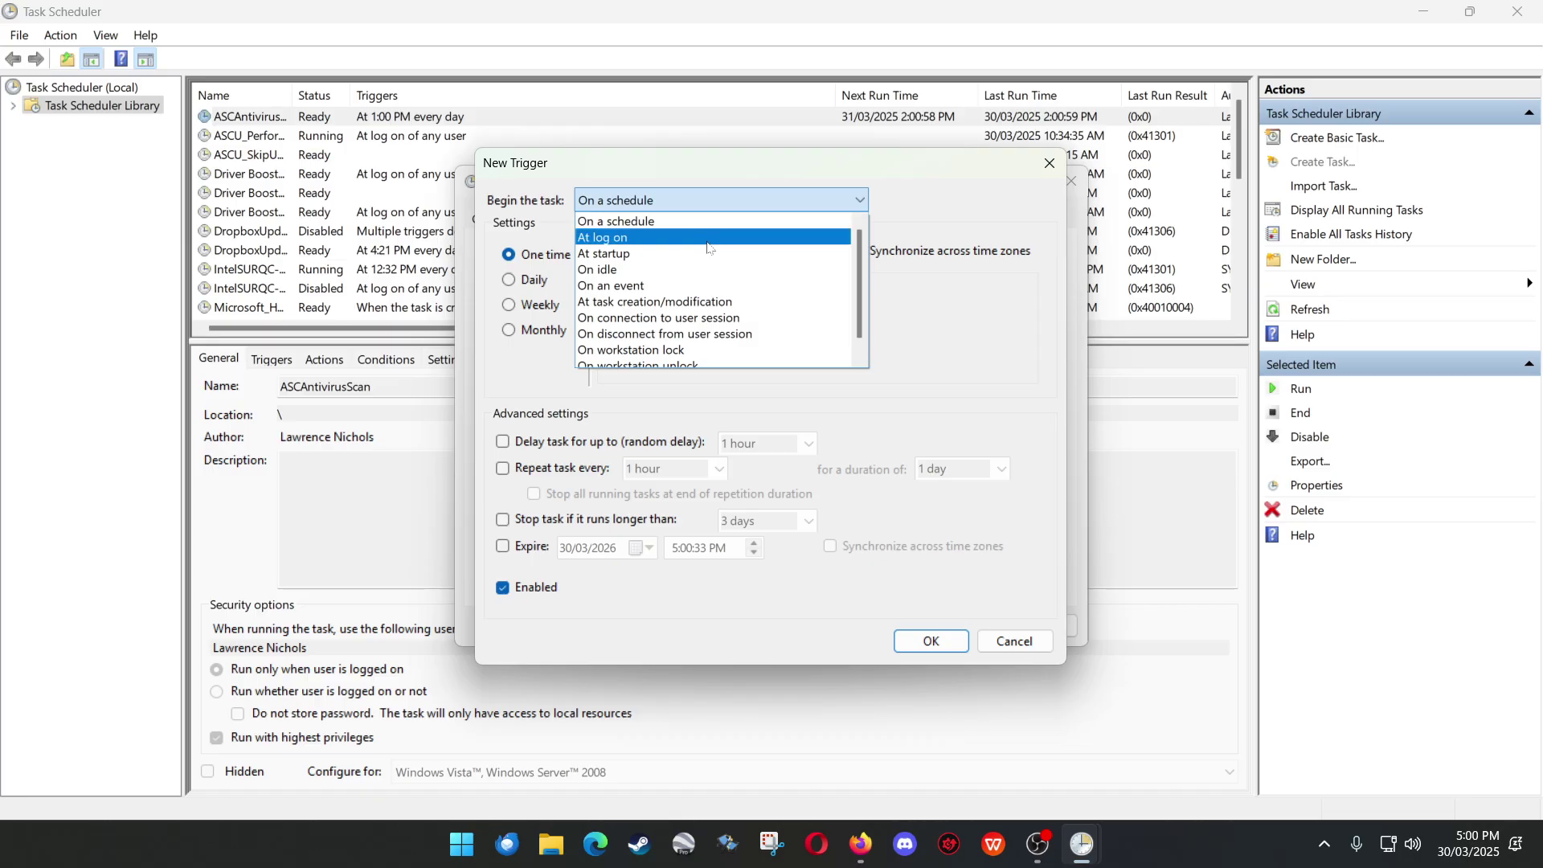
left_click(635, 286)
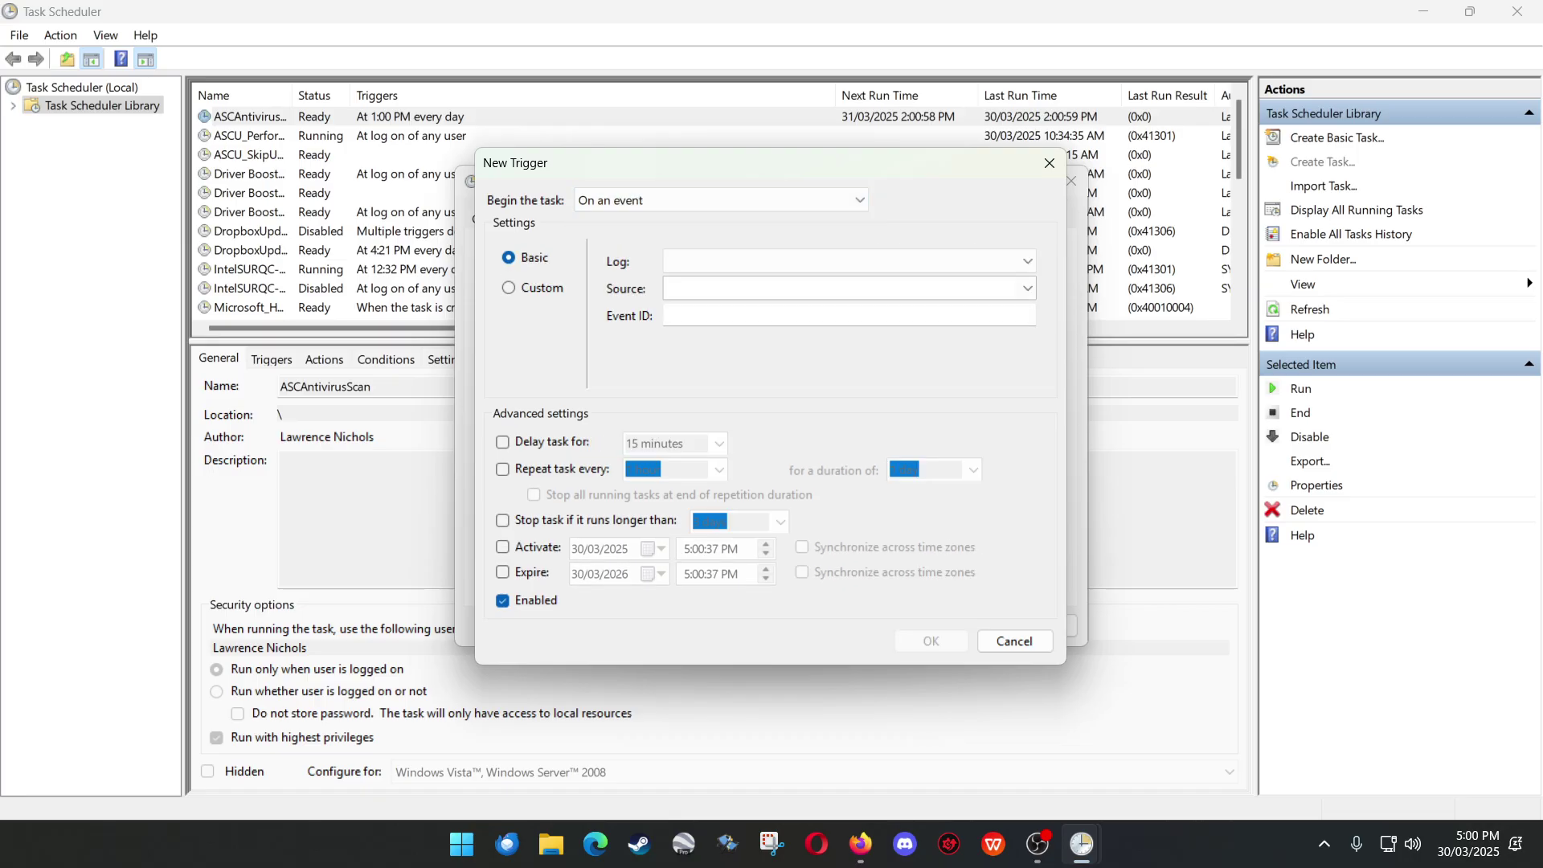
left_click(718, 262)
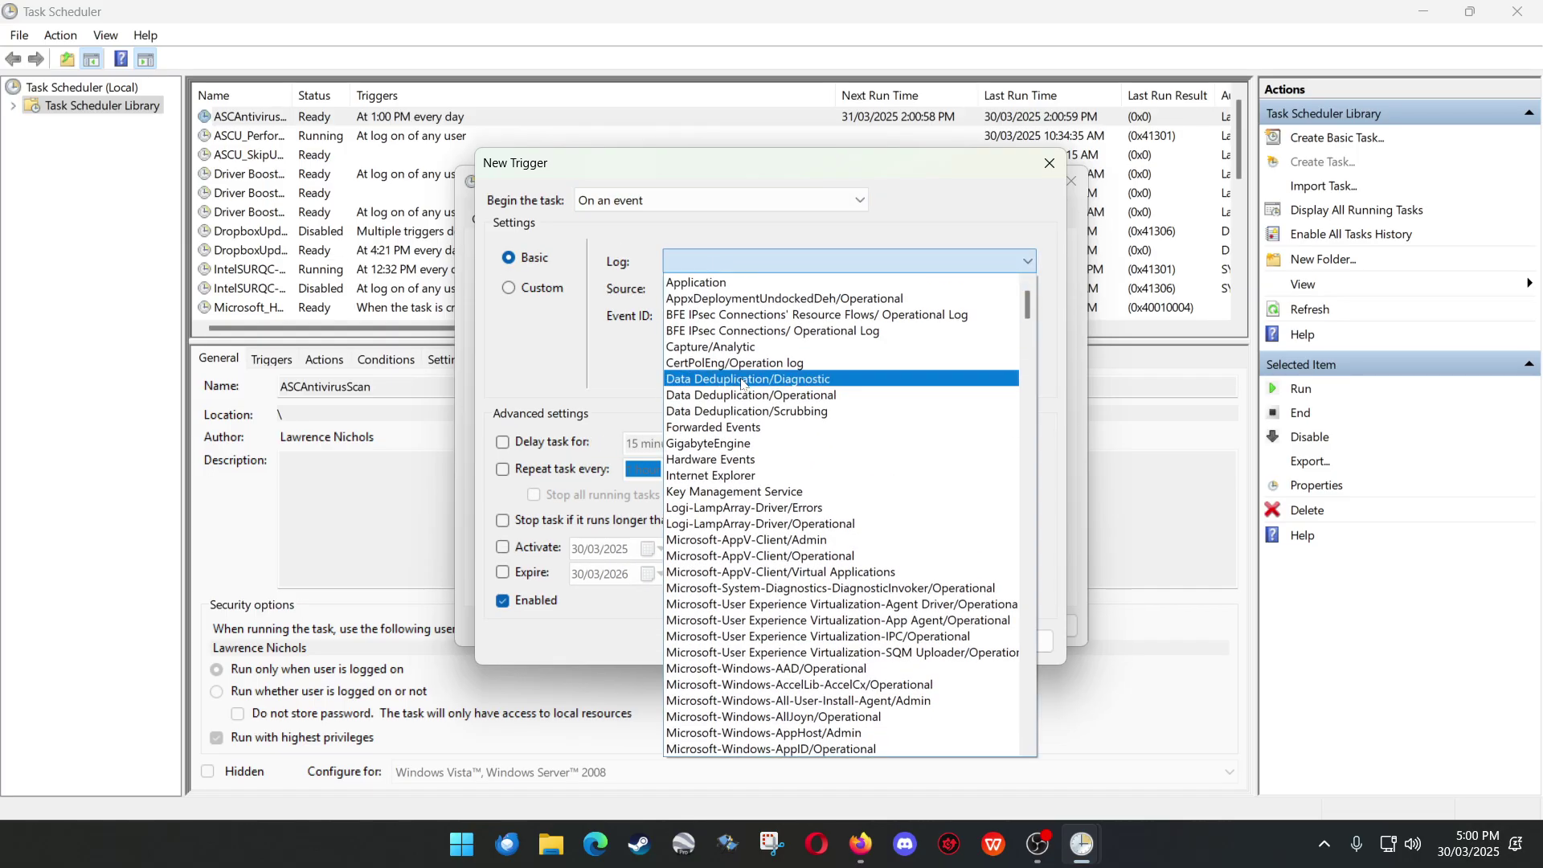
key("s")
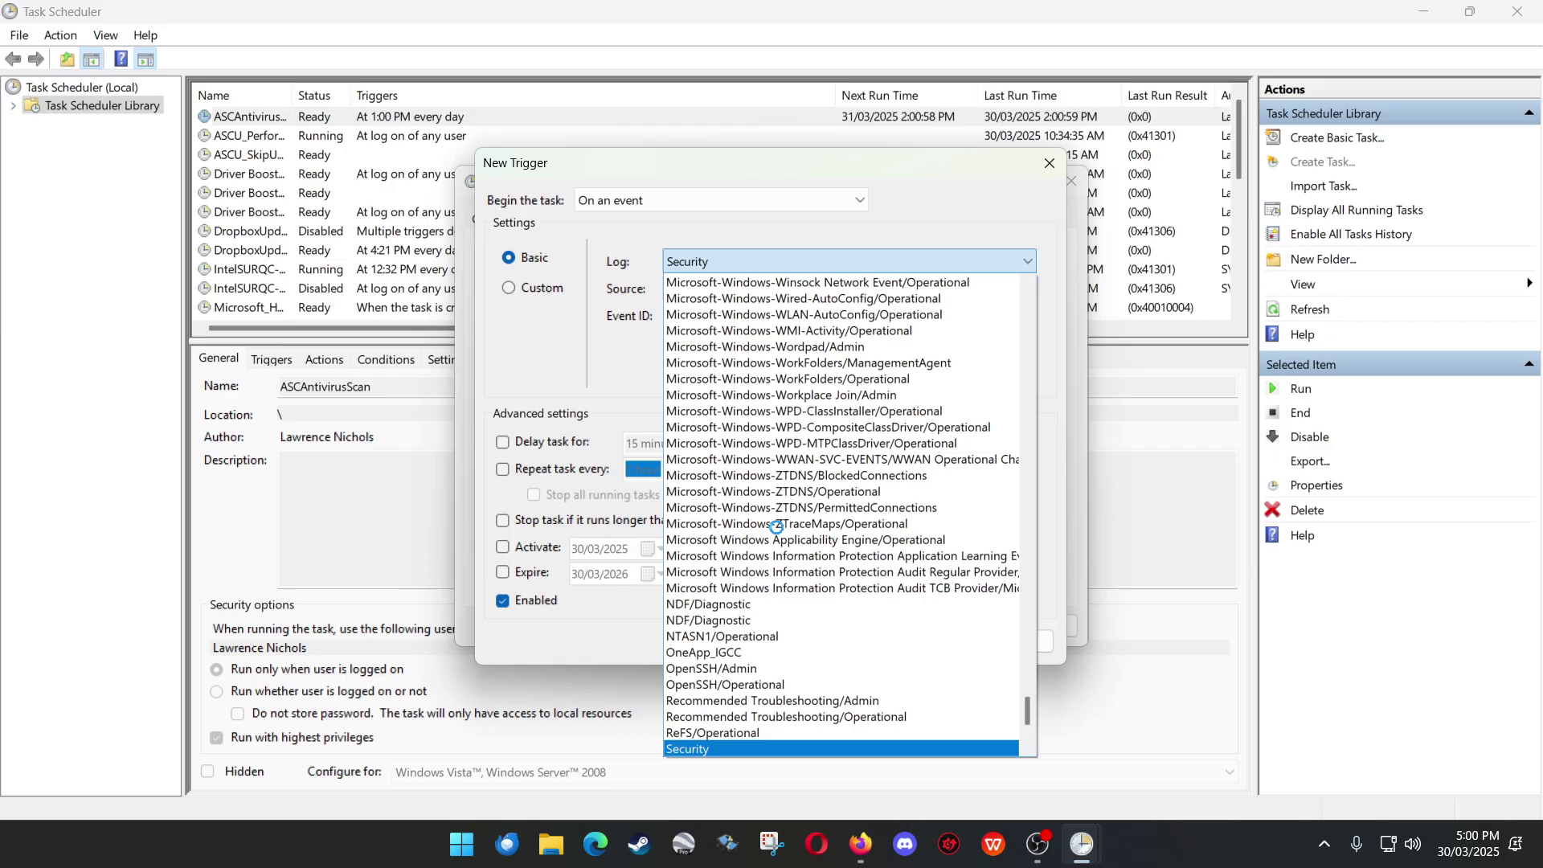
scroll(776, 526, "down", 4)
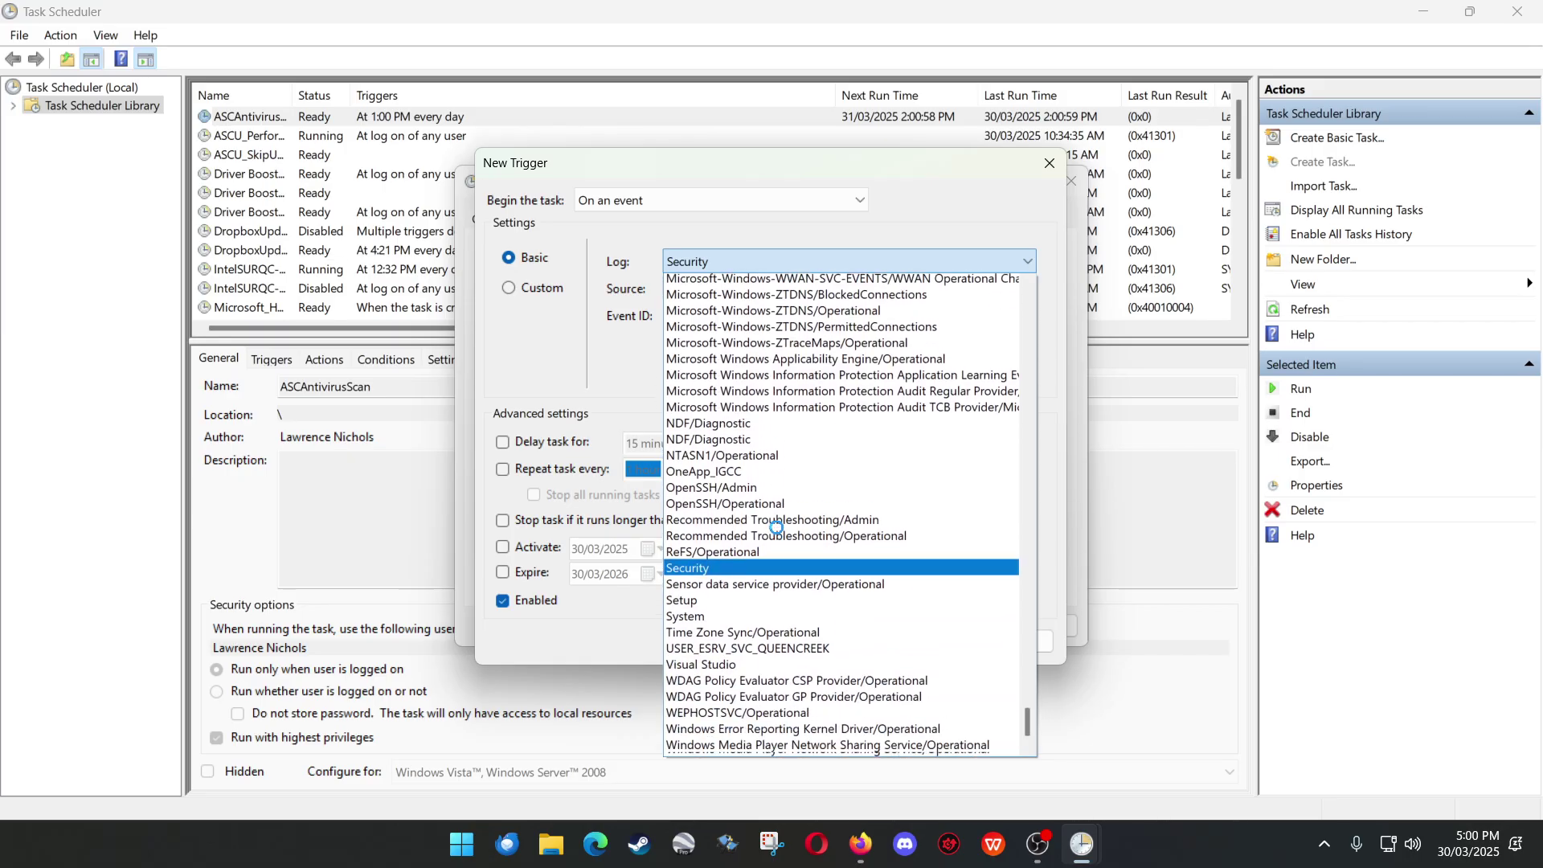
scroll(777, 527, "down", 1)
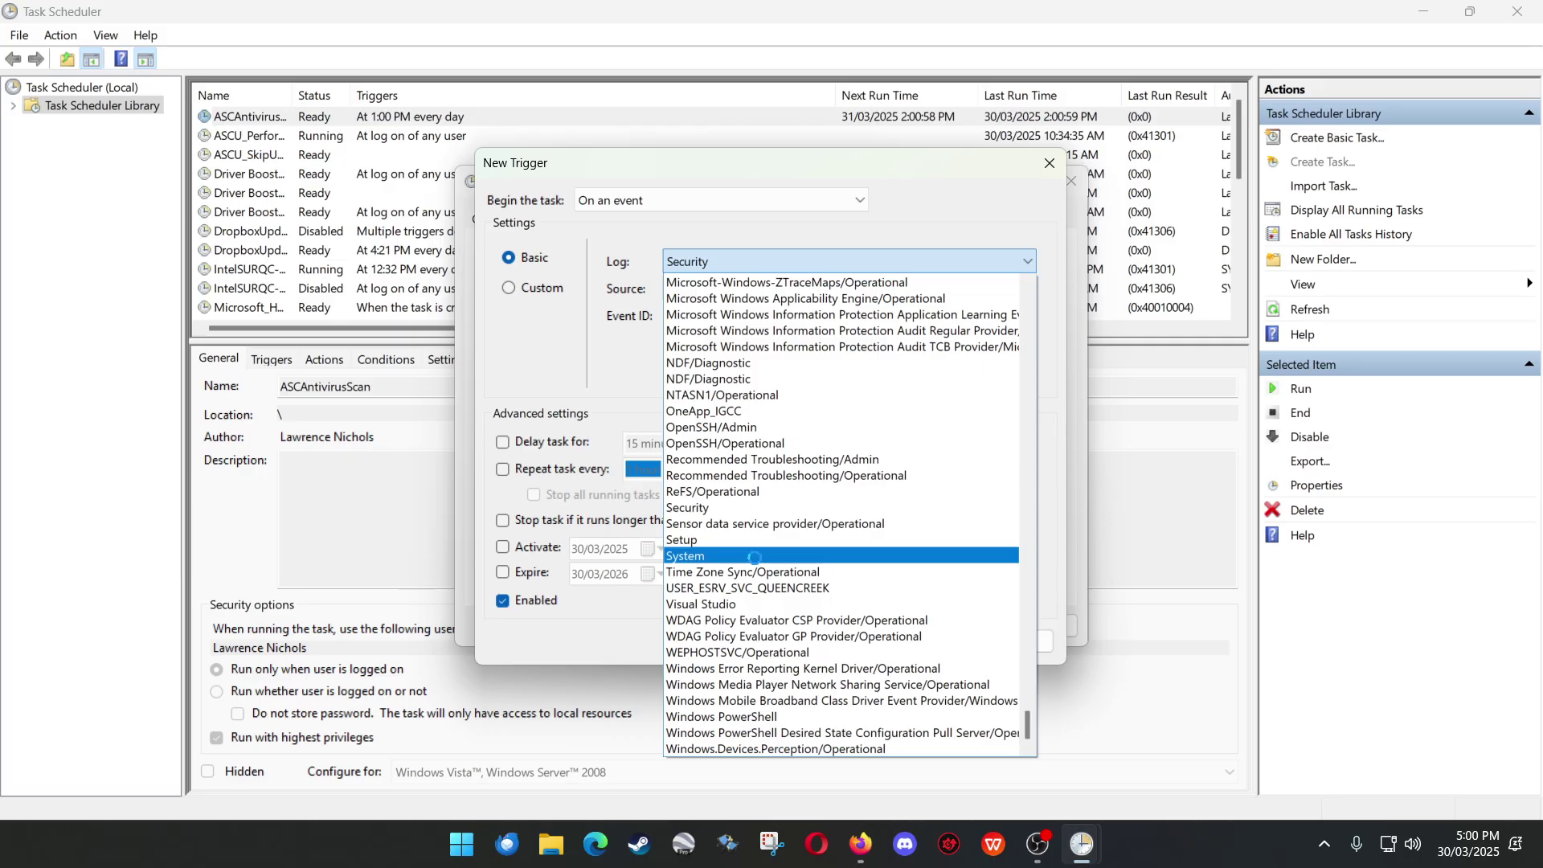
left_click(752, 556)
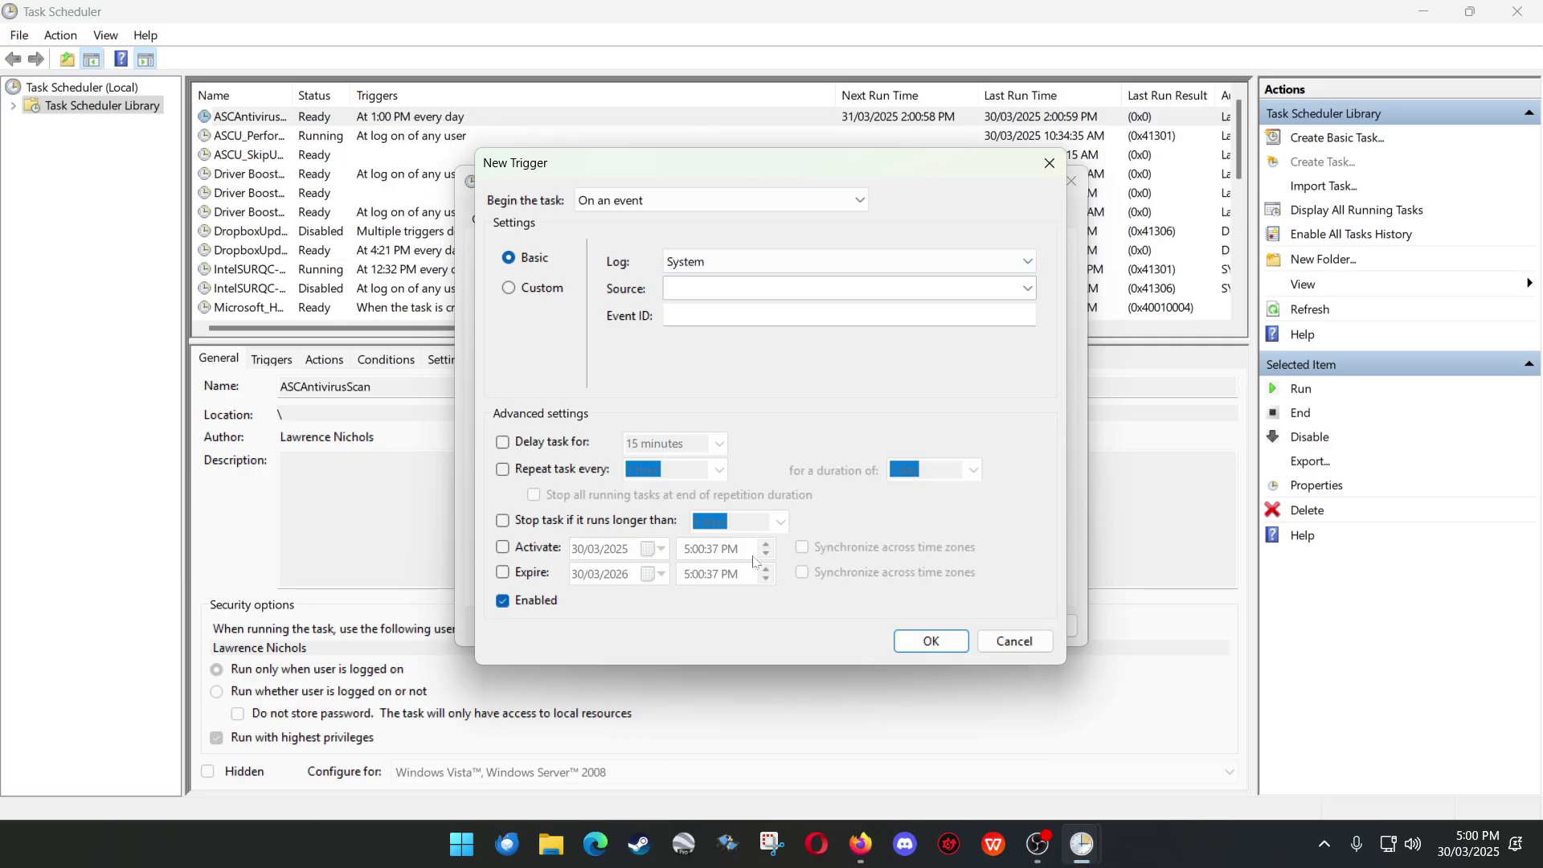
- Set the trigger's source to WindowsUpdateClient and its event ID to 19, and save the trigger
left_click(762, 289)
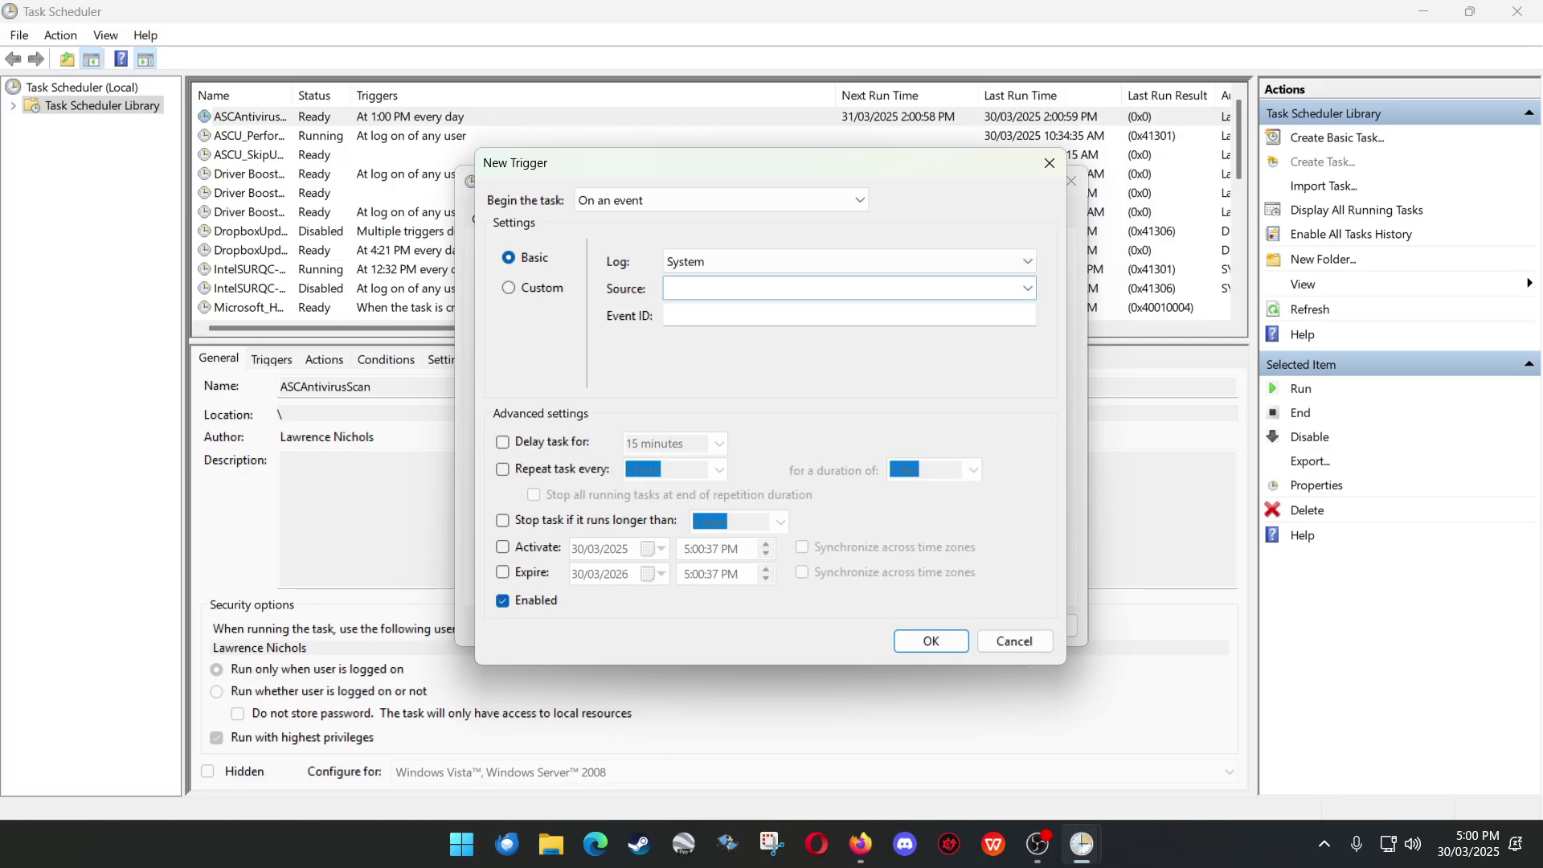
left_click(1026, 289)
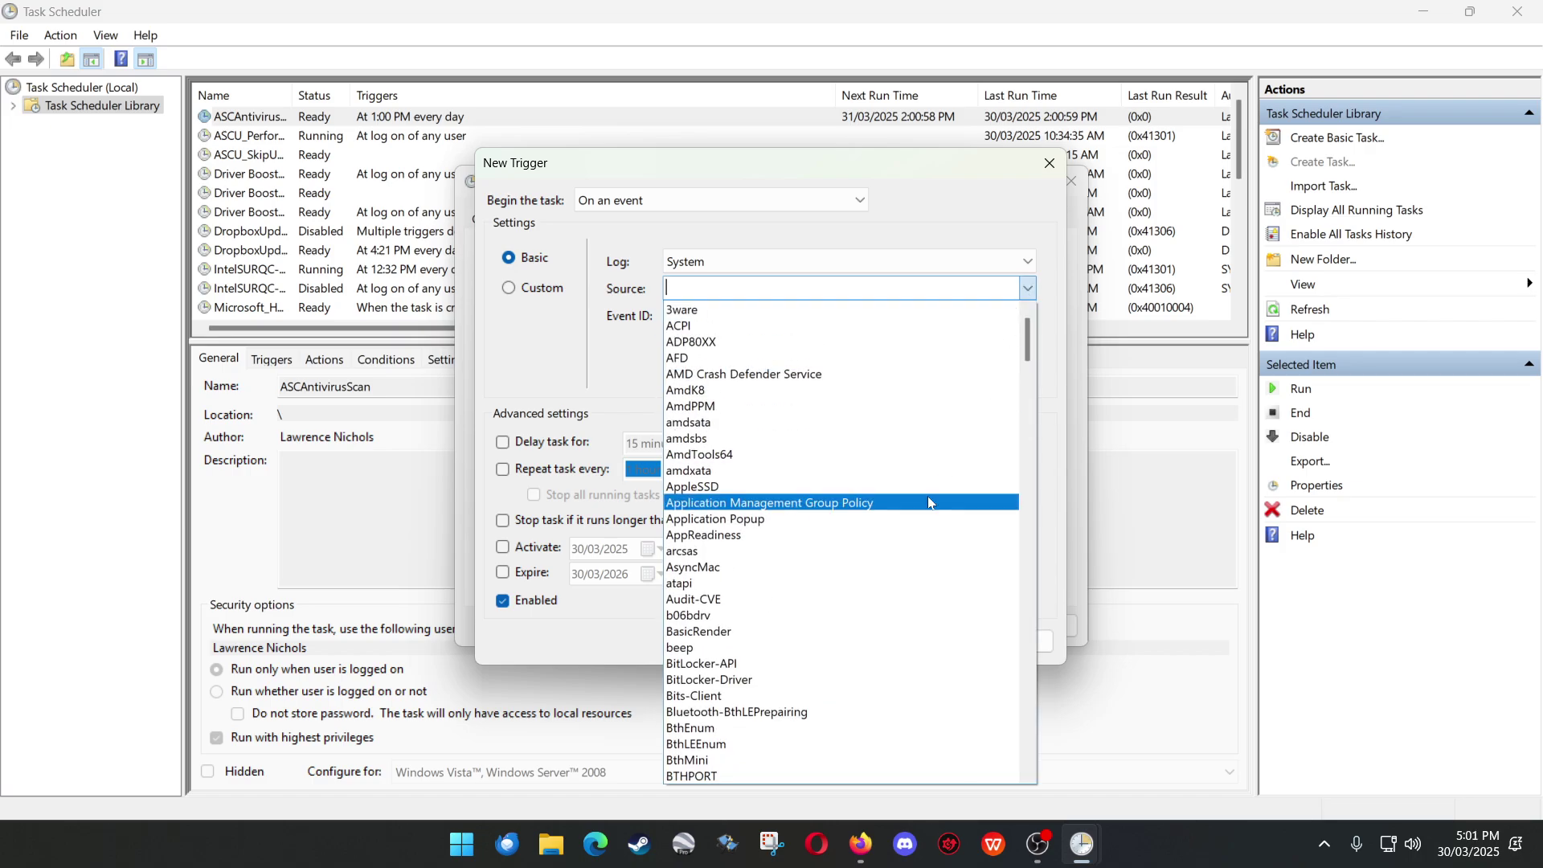
type("w")
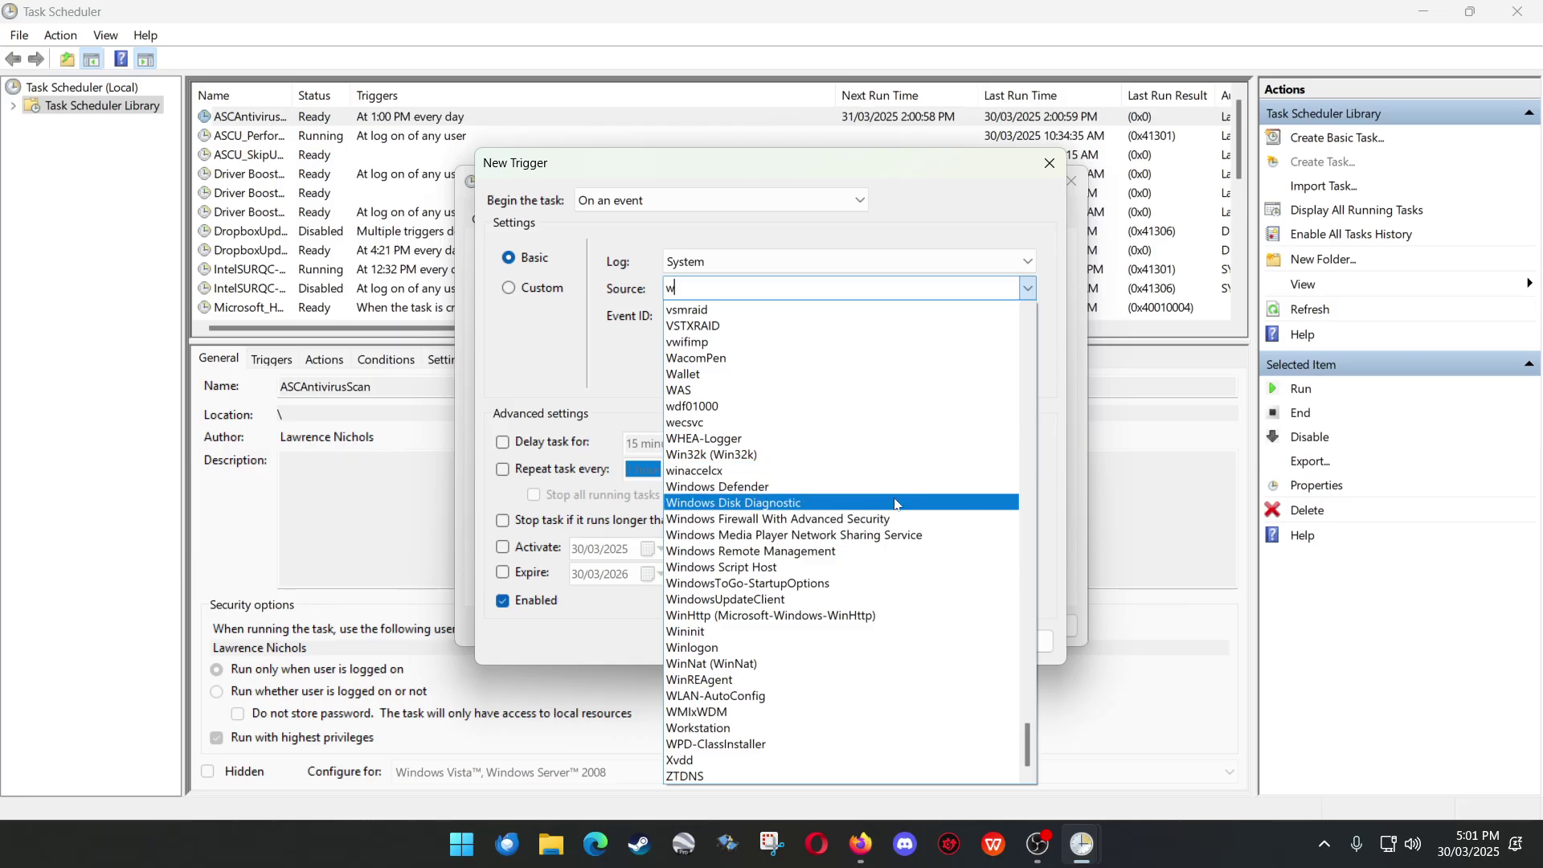
left_click(790, 599)
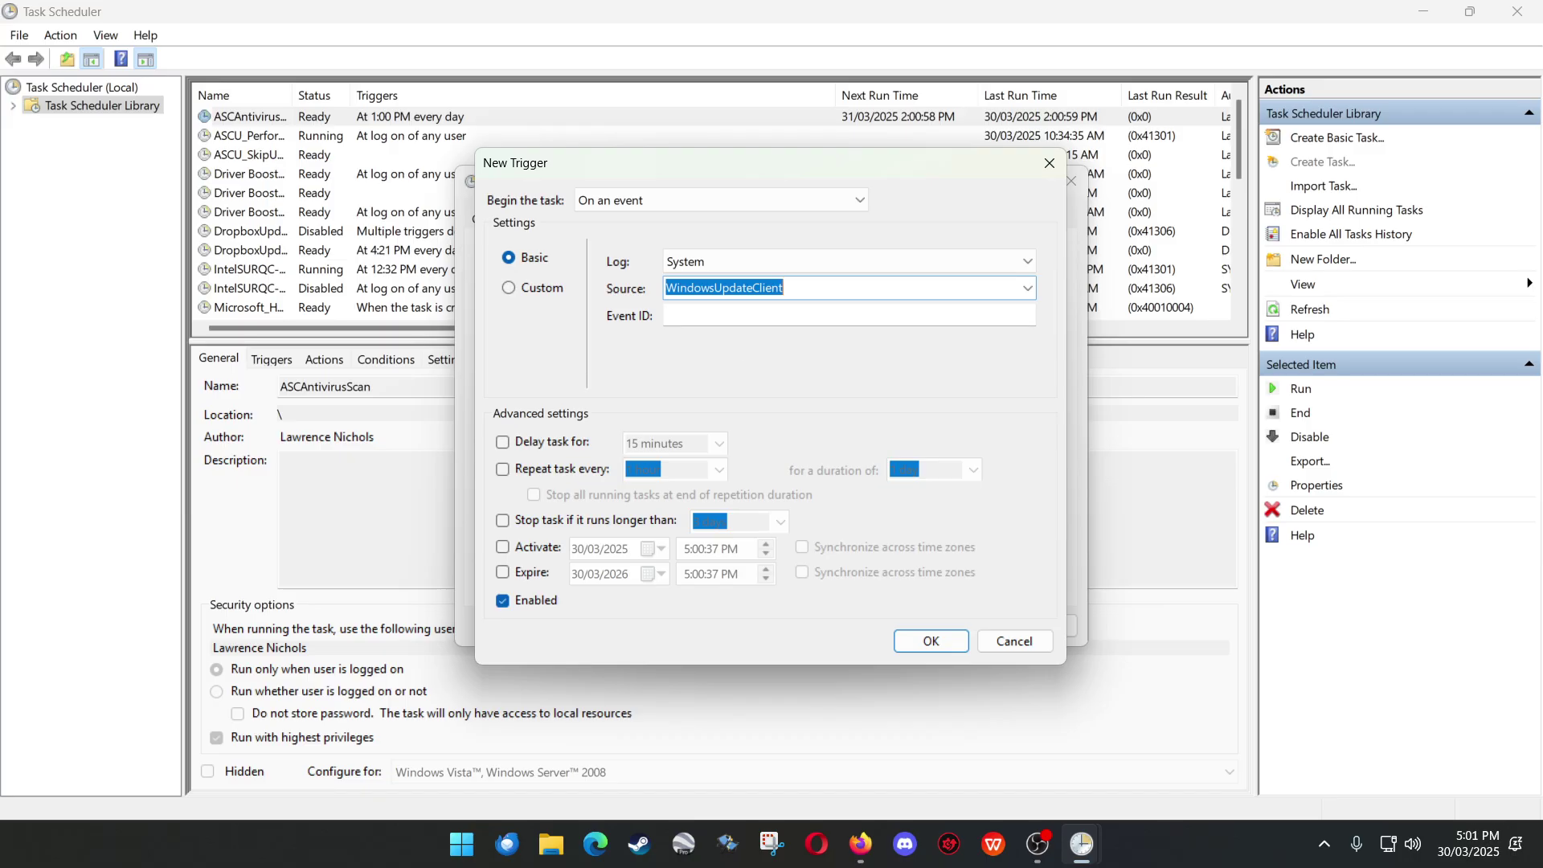
left_click(771, 315)
type("19")
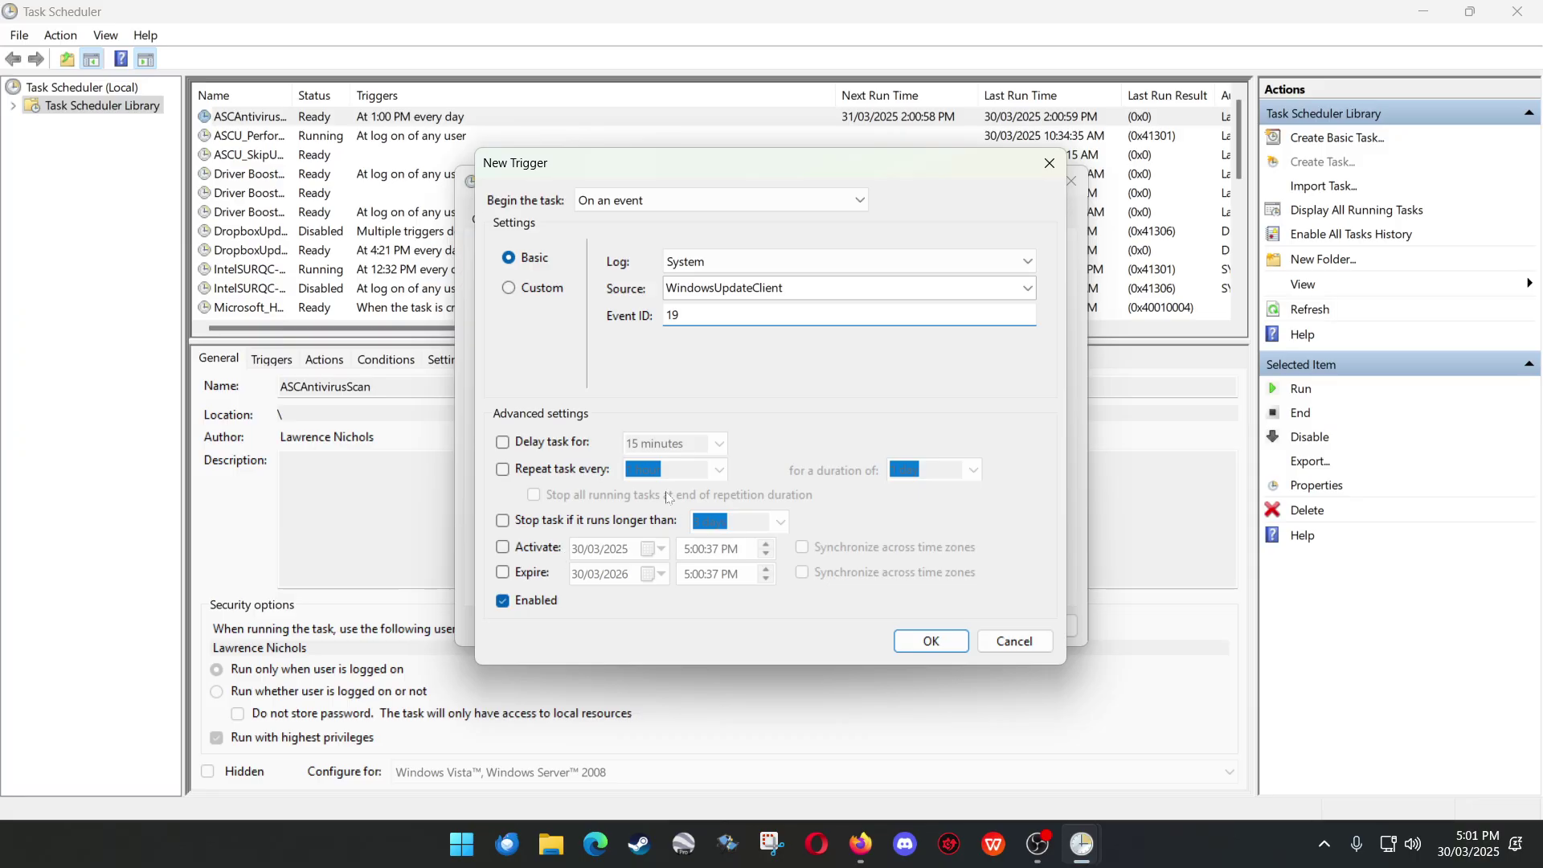
left_click(927, 641)
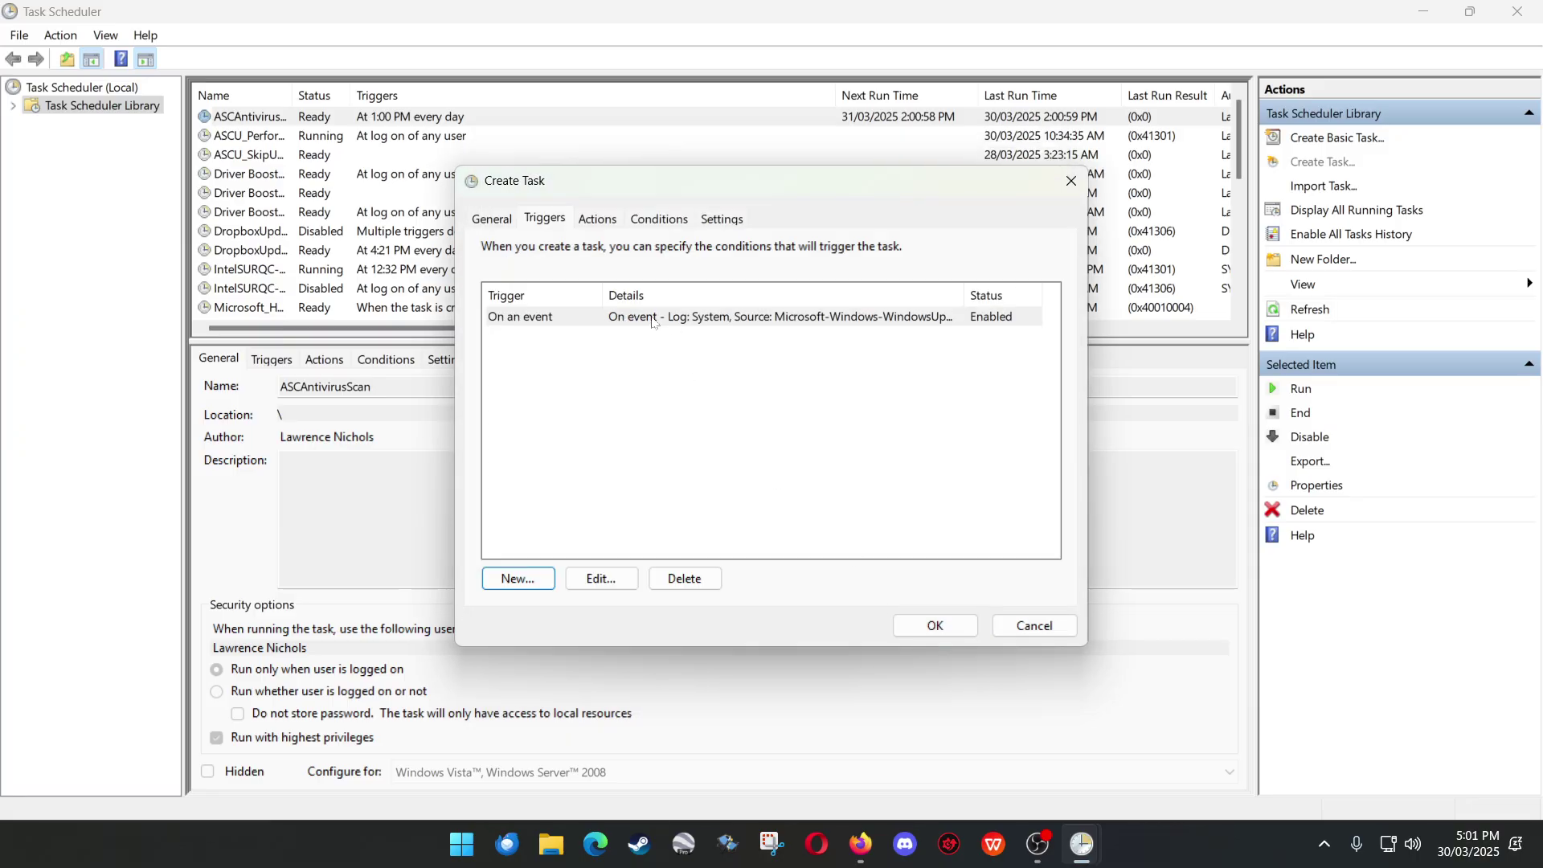
- Add an action that starts "Remove office and onedrive forever.bat" from the Windows stuff folder on drive H, and save the new task
left_click(603, 219)
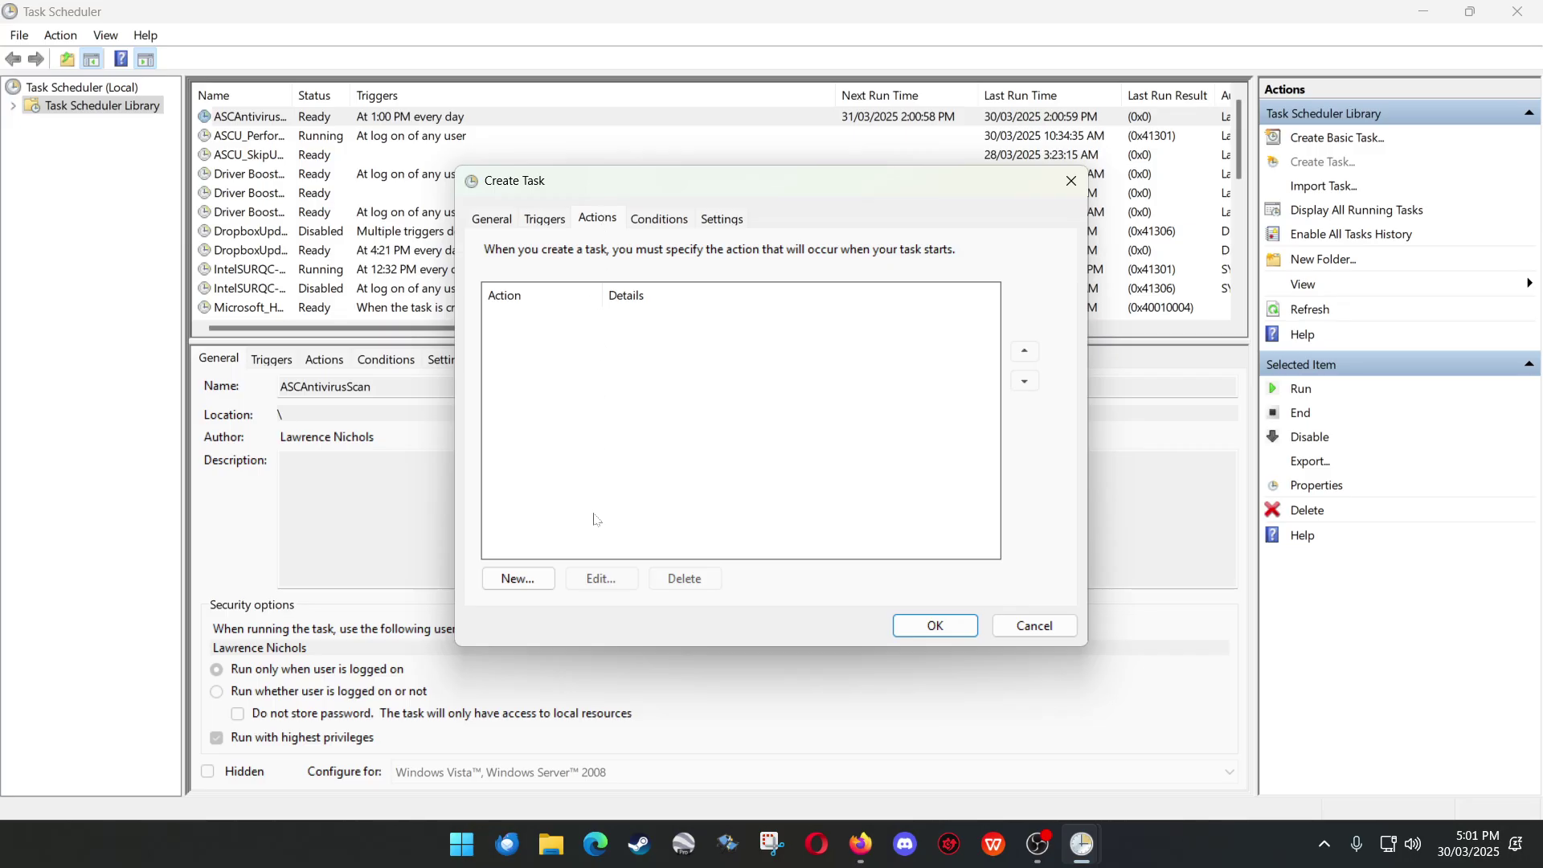
left_click(524, 580)
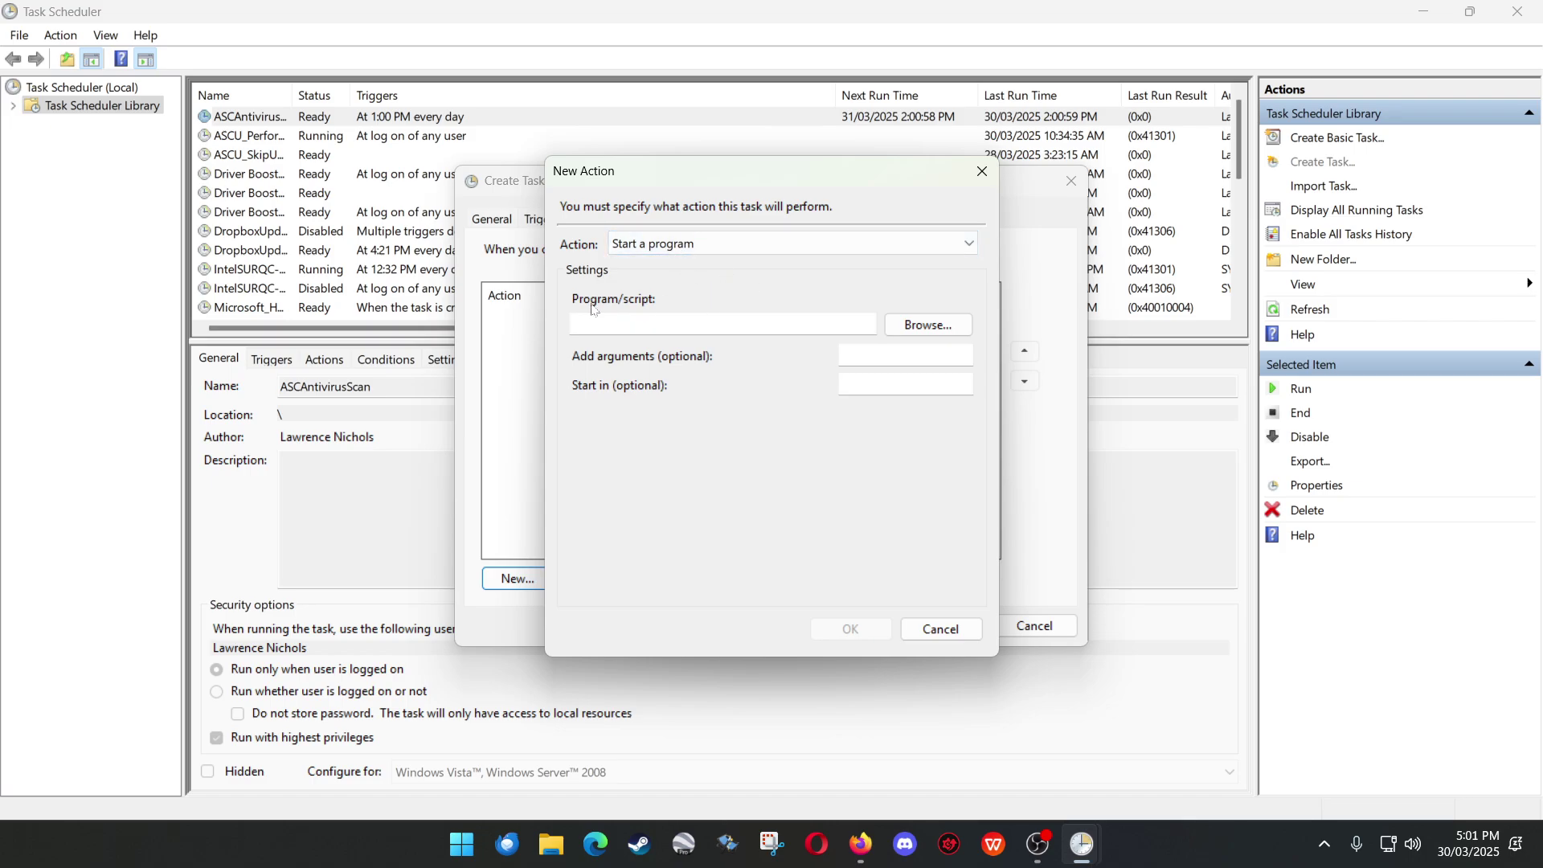
left_click(913, 329)
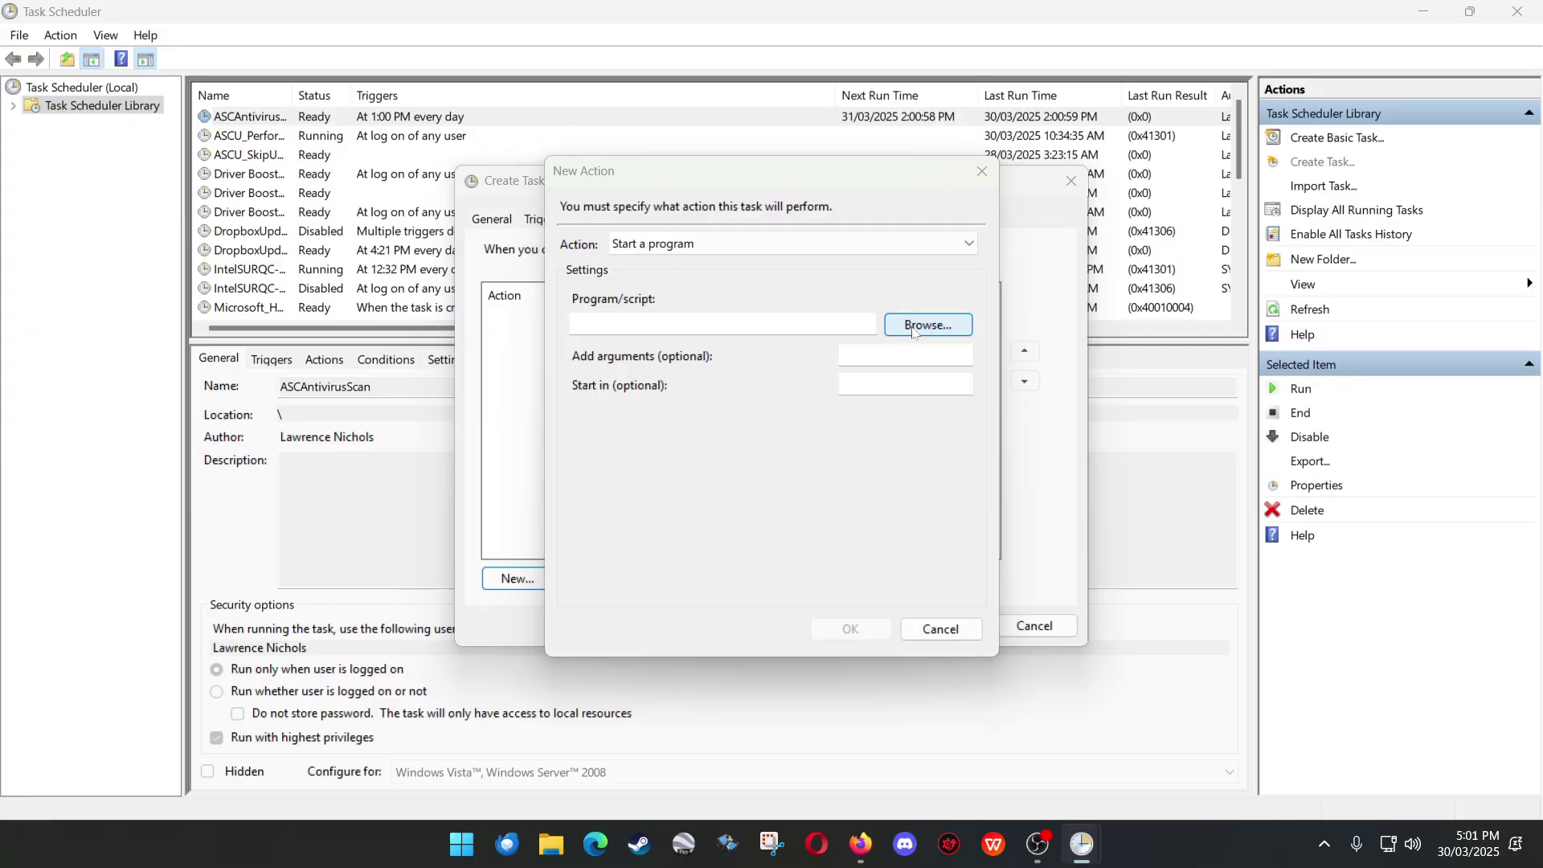
left_click_drag(779, 360, 770, 475)
left_click(696, 515)
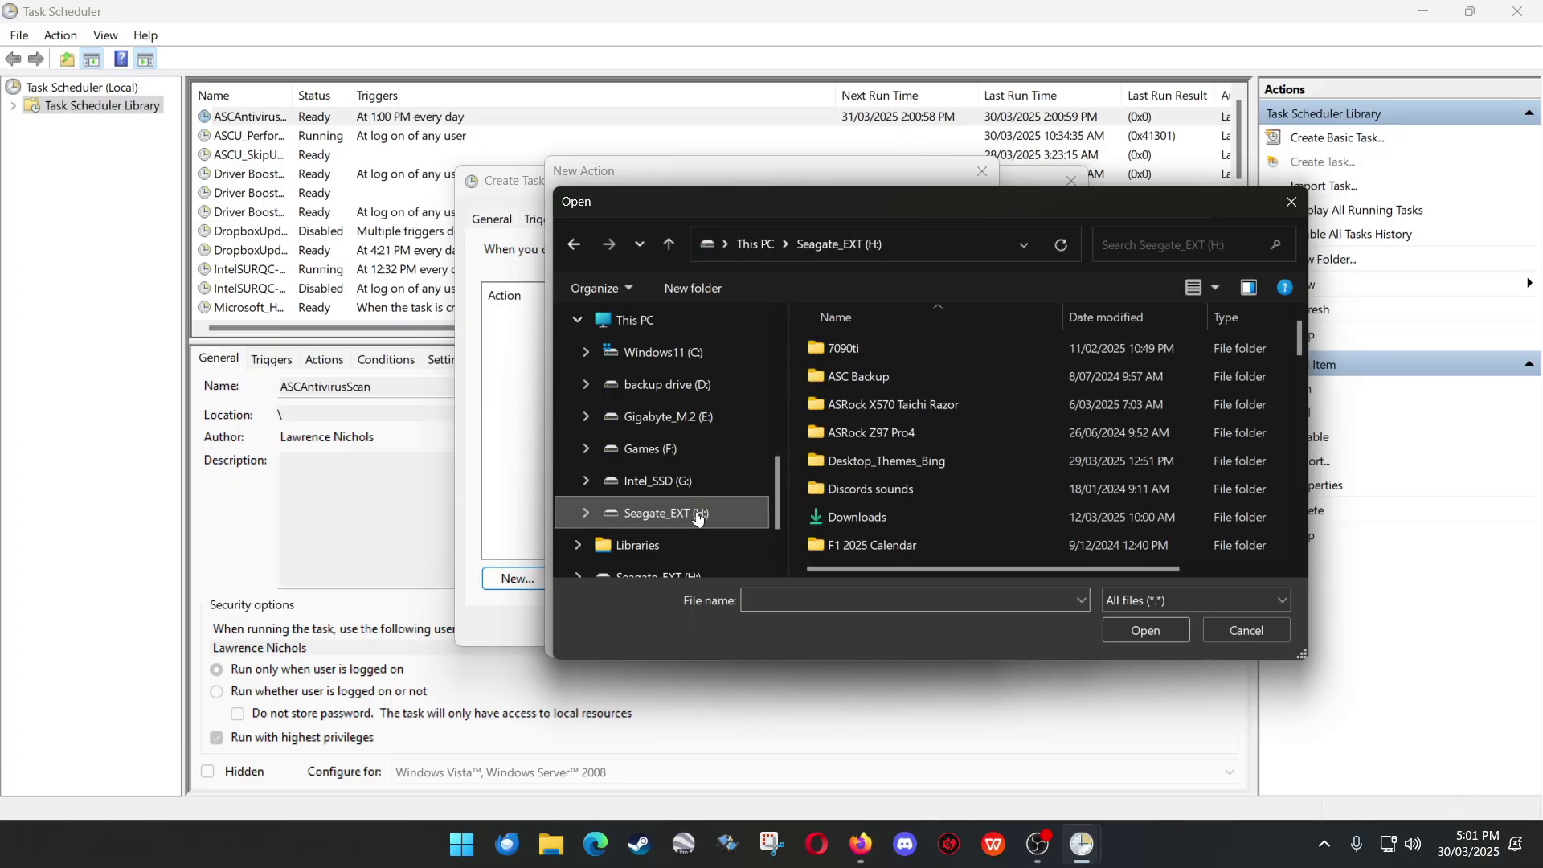
scroll(954, 453, "down", 6)
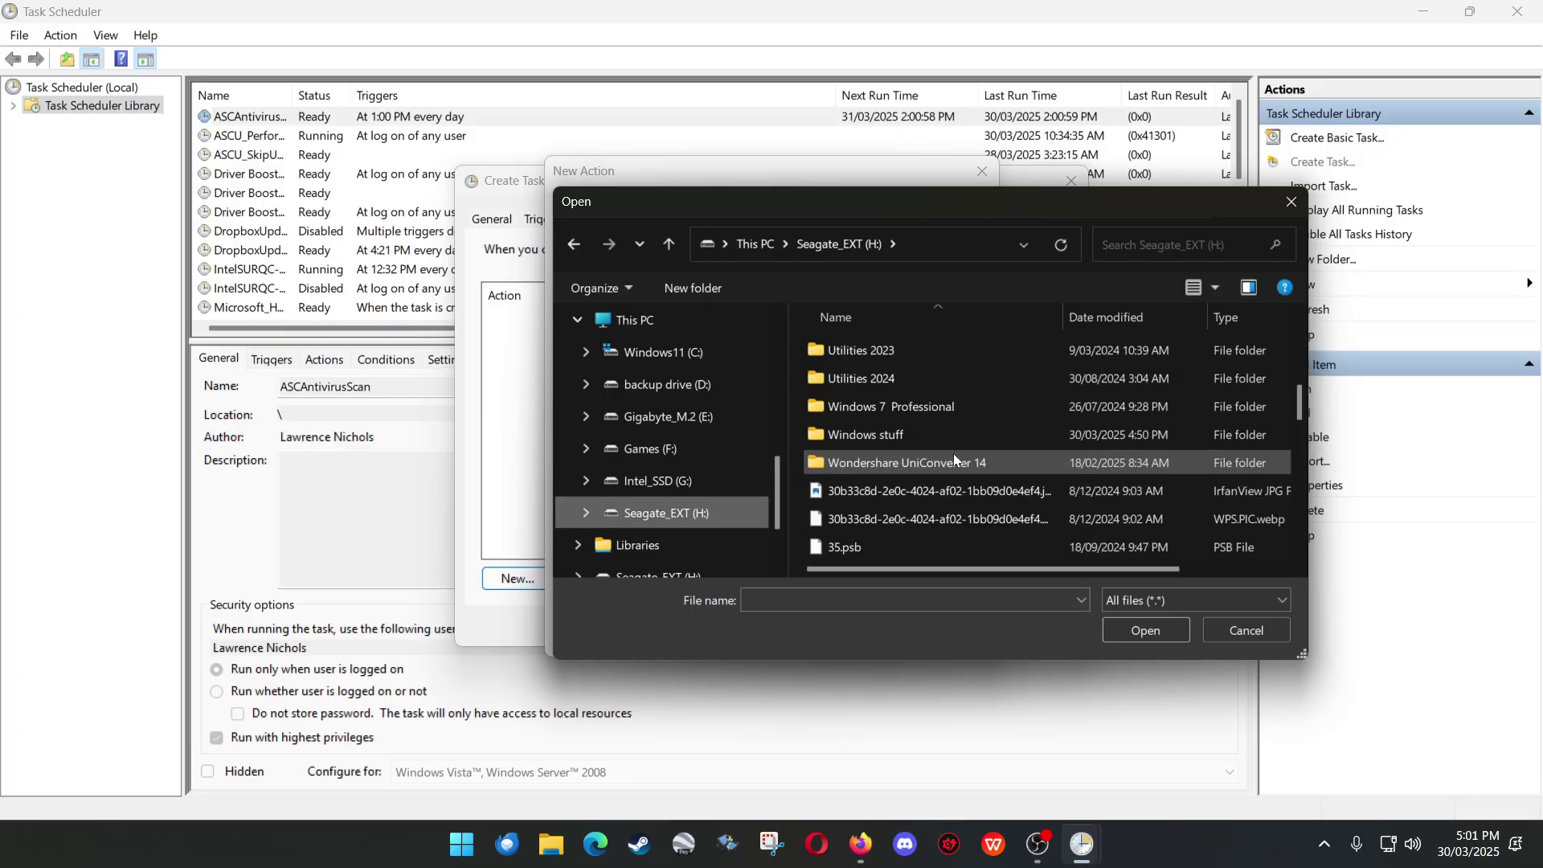
double_click(876, 435)
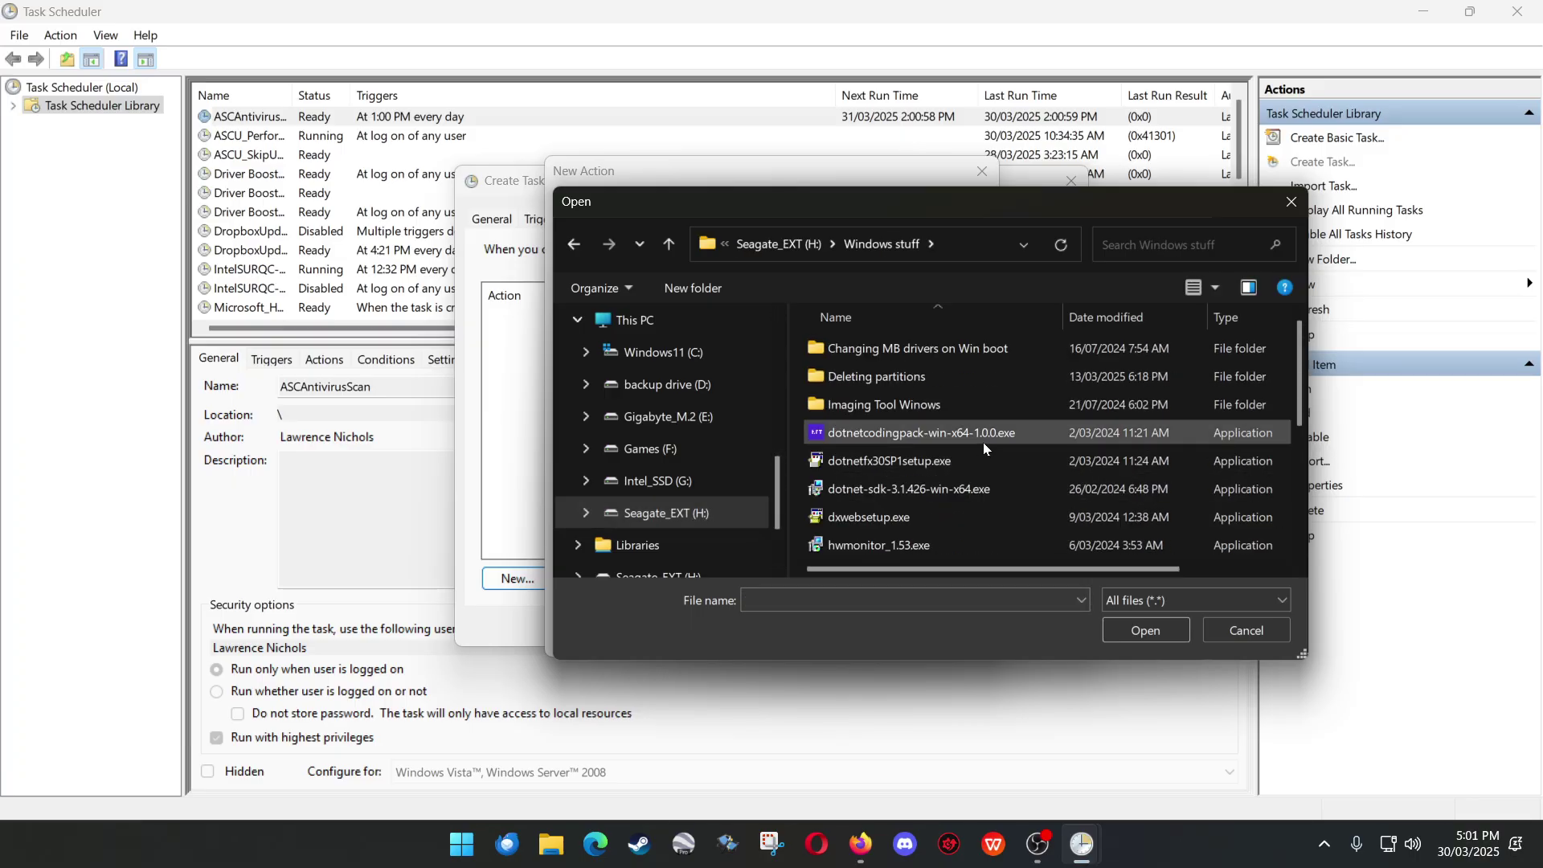
scroll(984, 445, "down", 3)
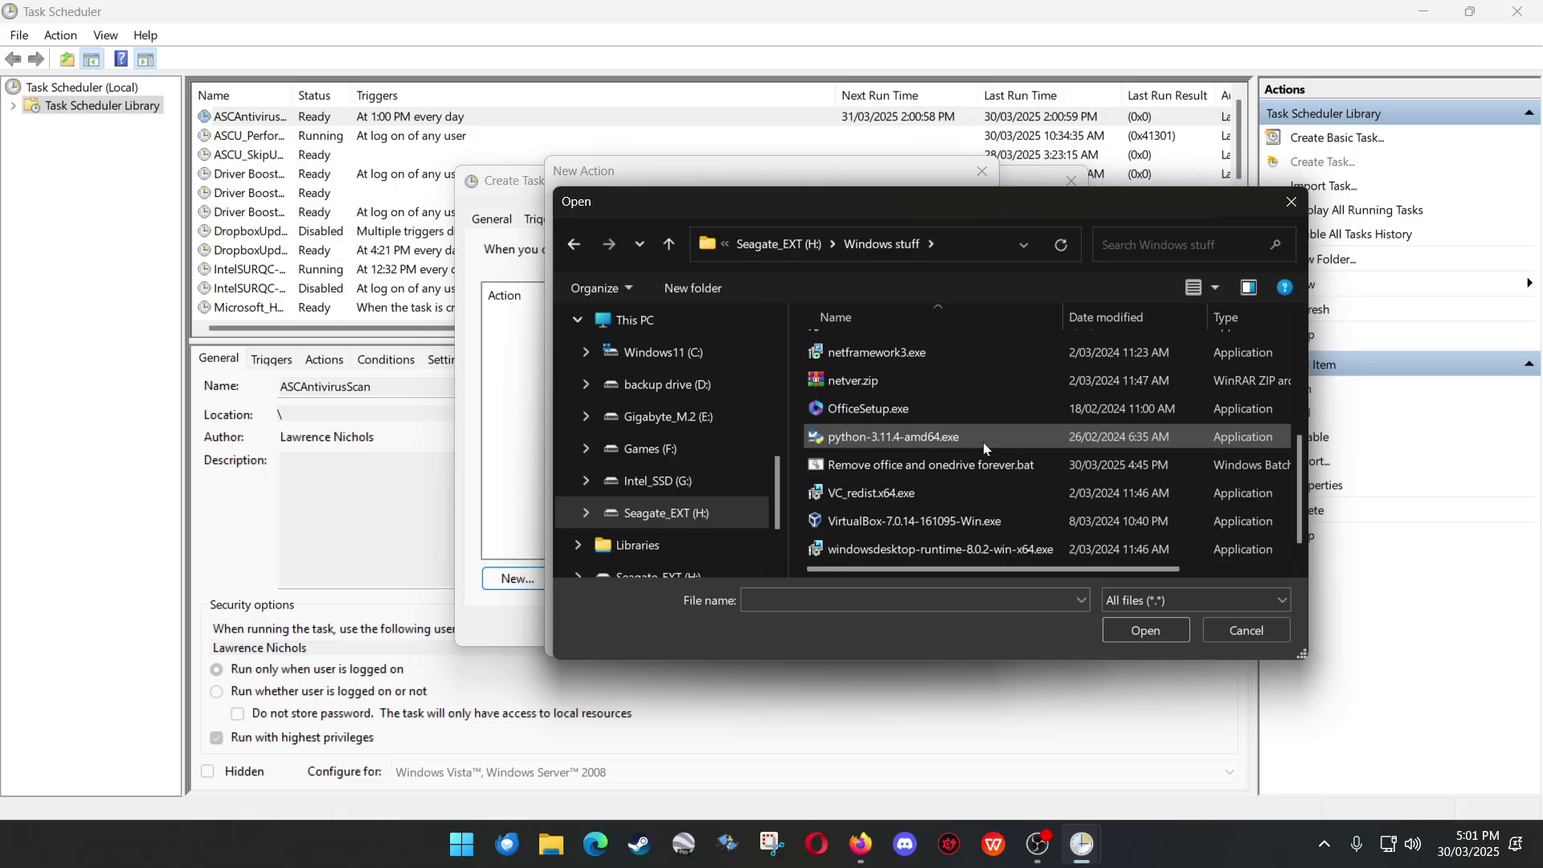
left_click(950, 466)
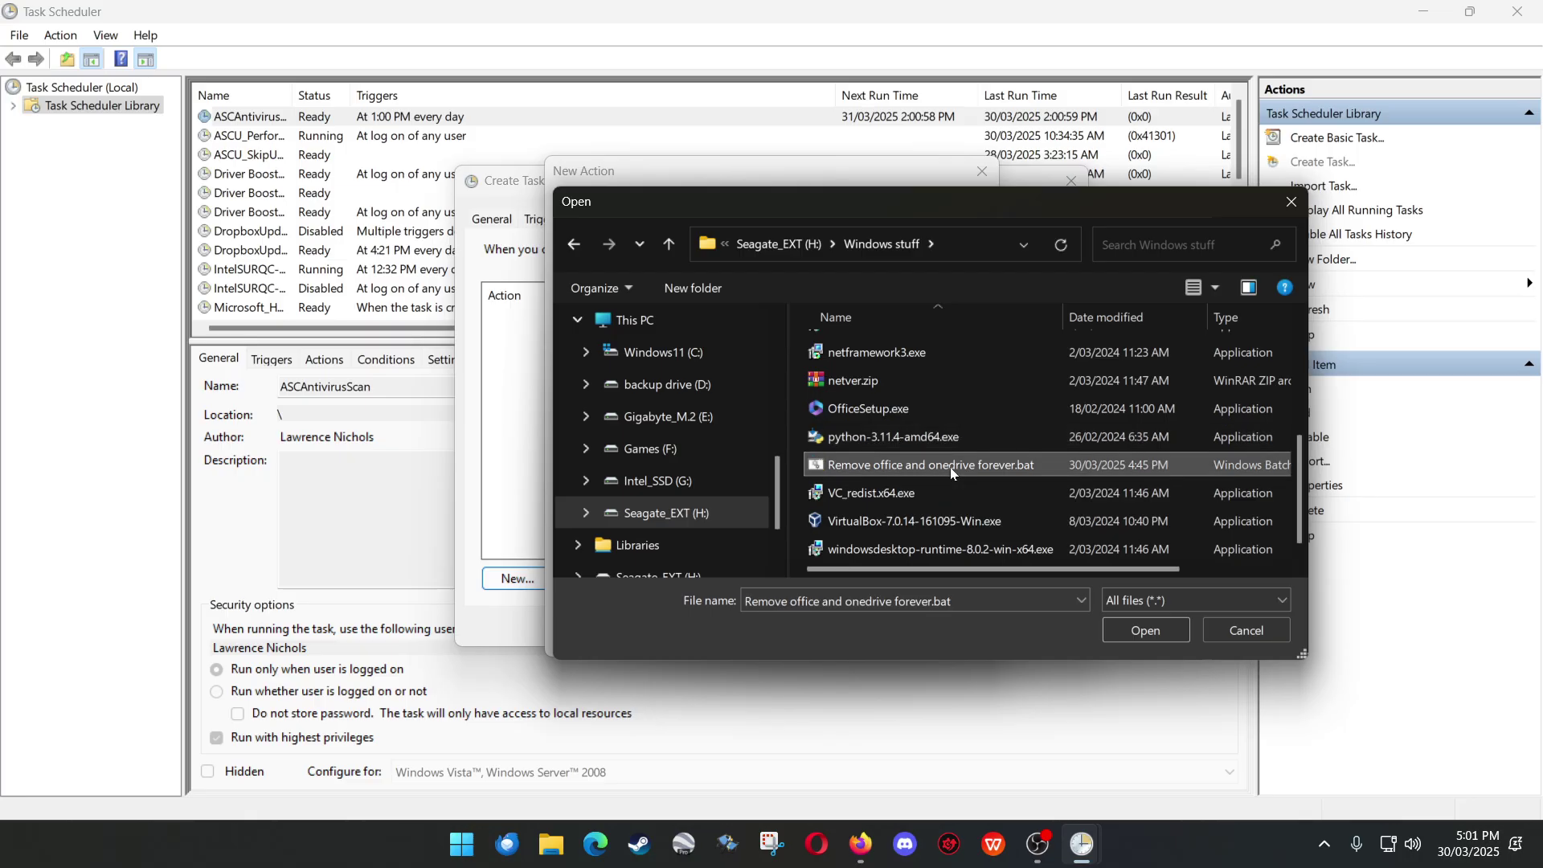
left_click(1146, 629)
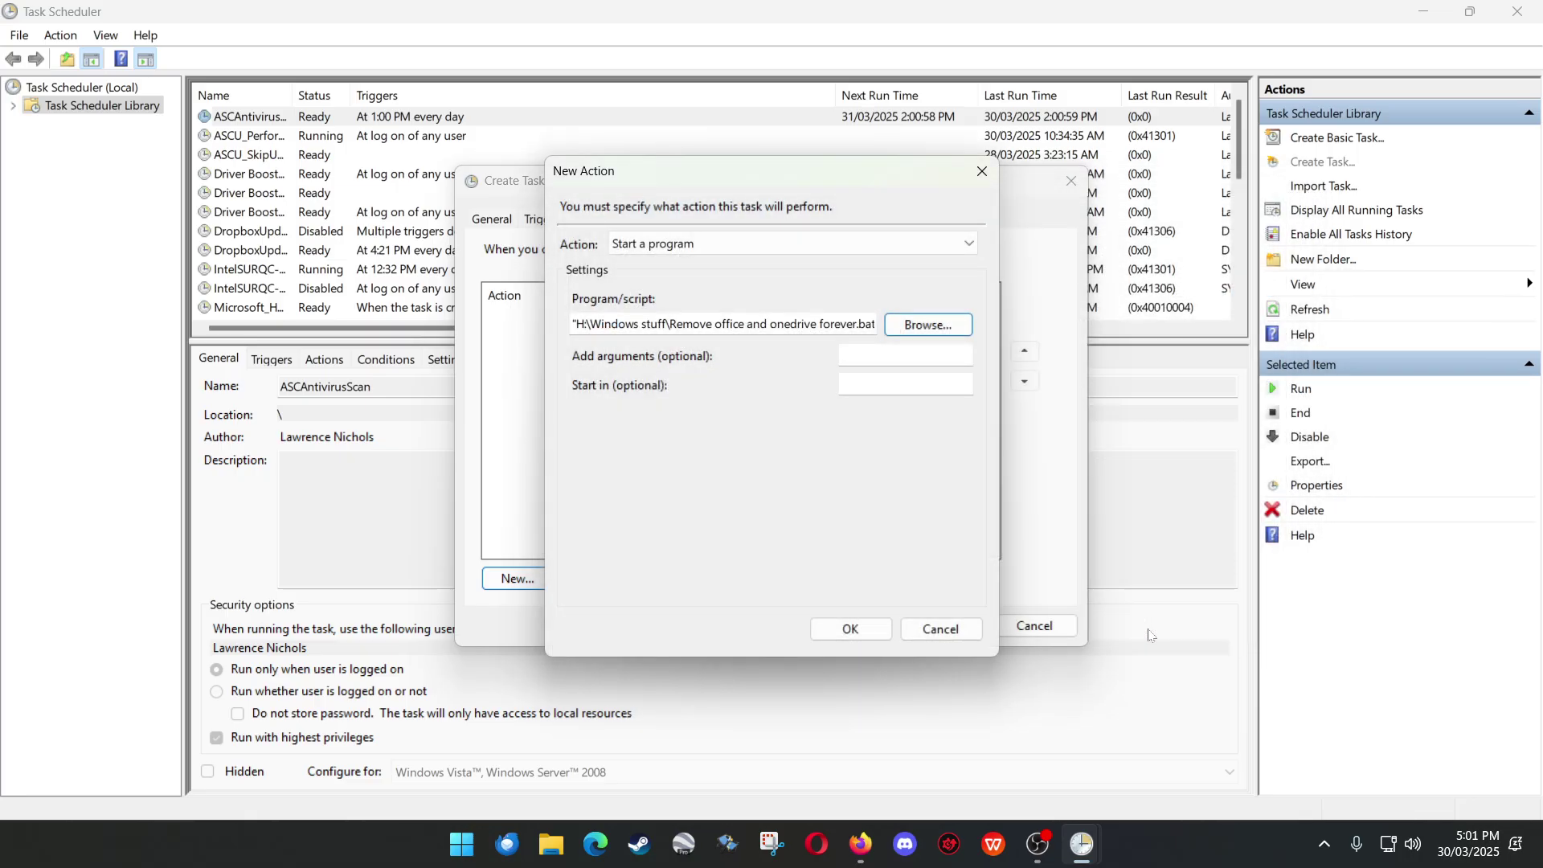
left_click(872, 627)
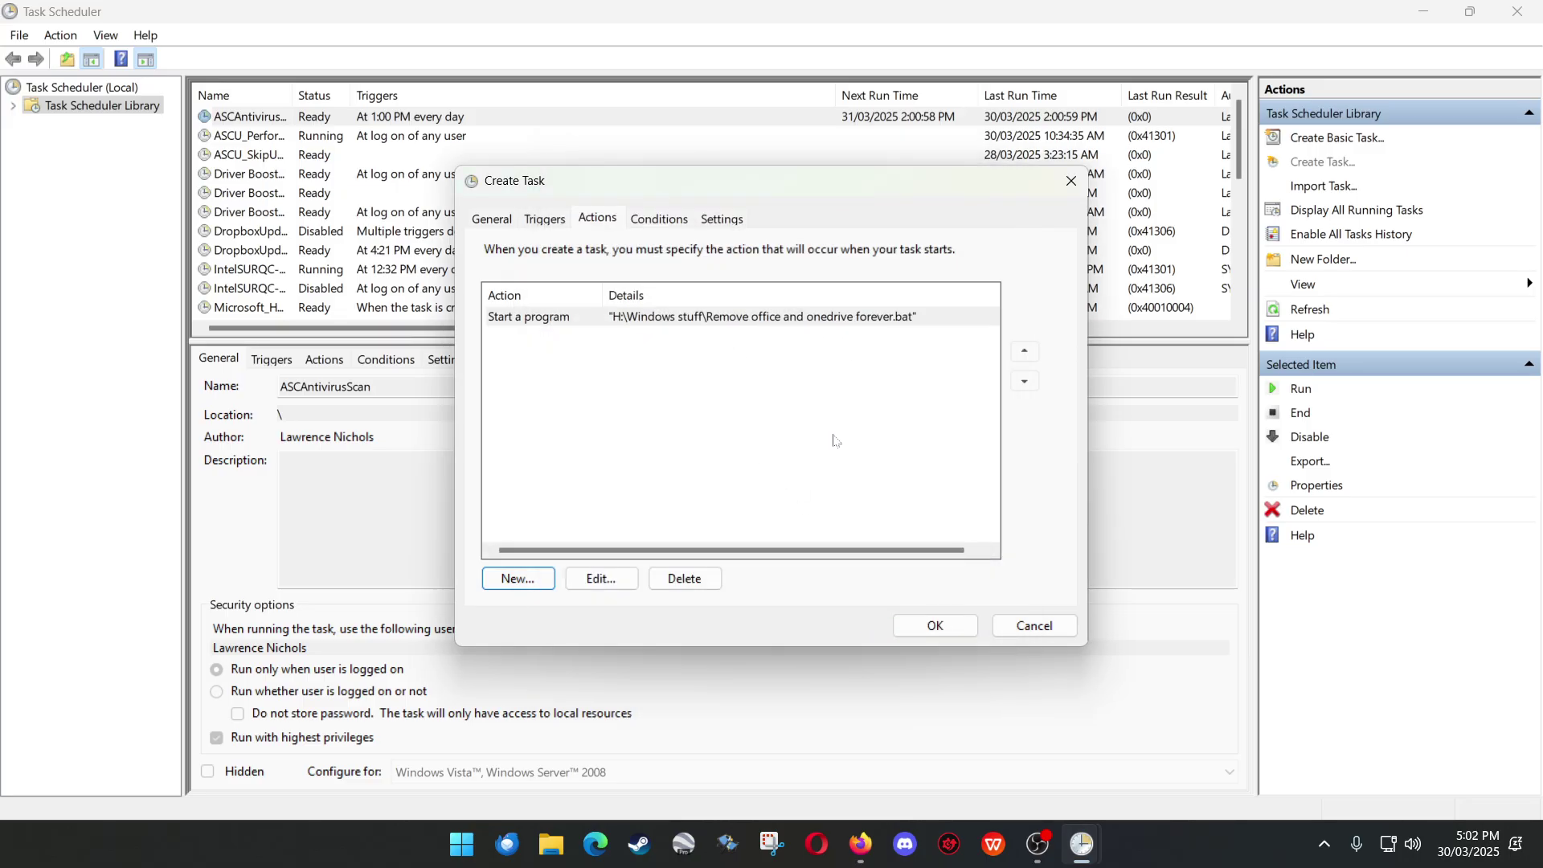
left_click(937, 626)
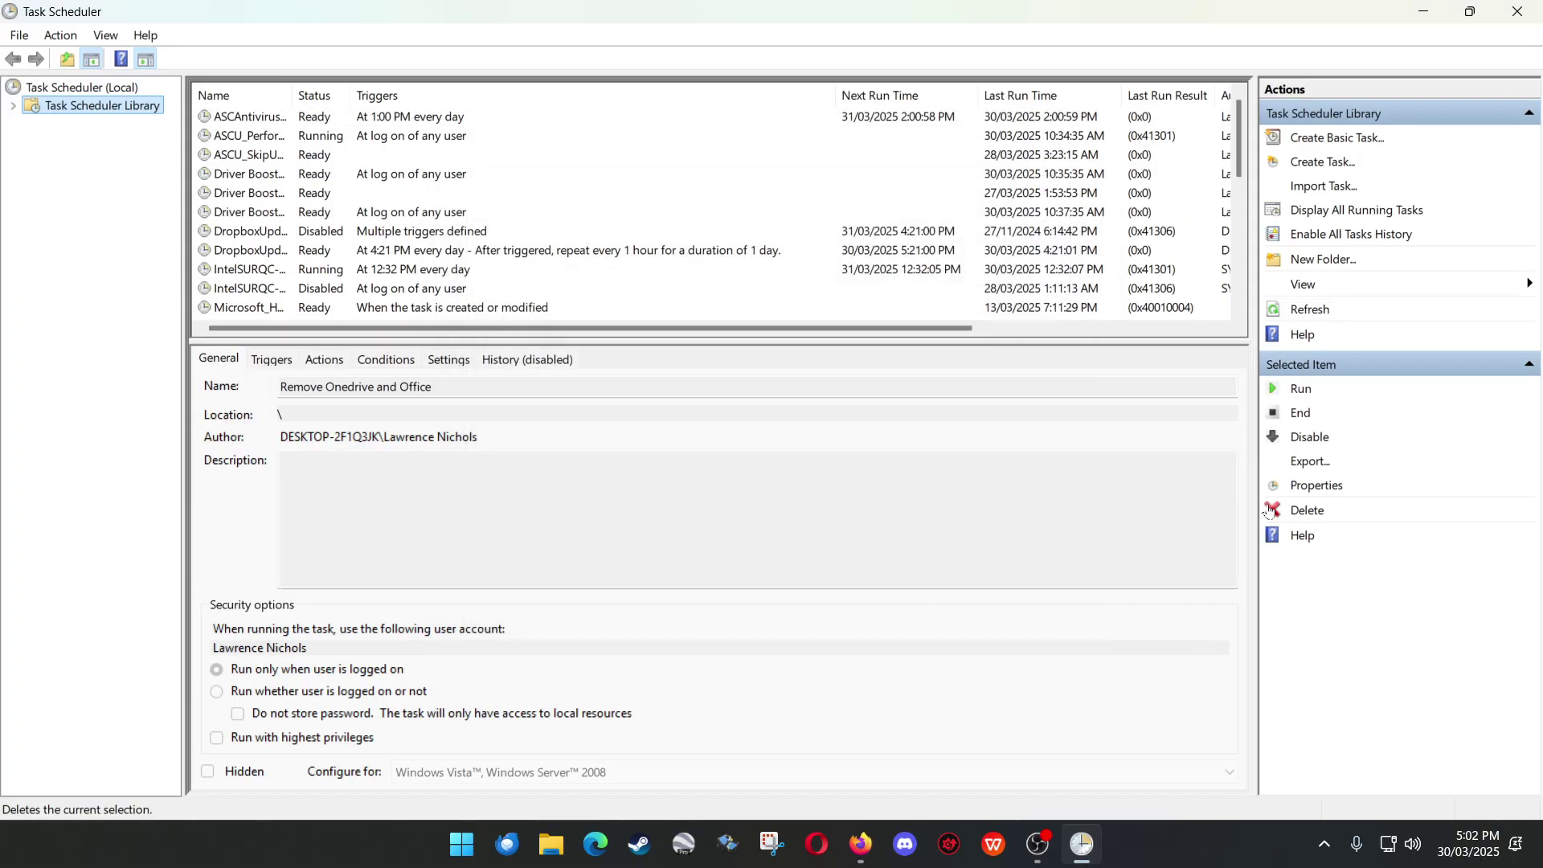
- In the Remove Onedrive and Office task's properties, make it start only if the computer is idle for 10 minutes, and save
left_click(1318, 486)
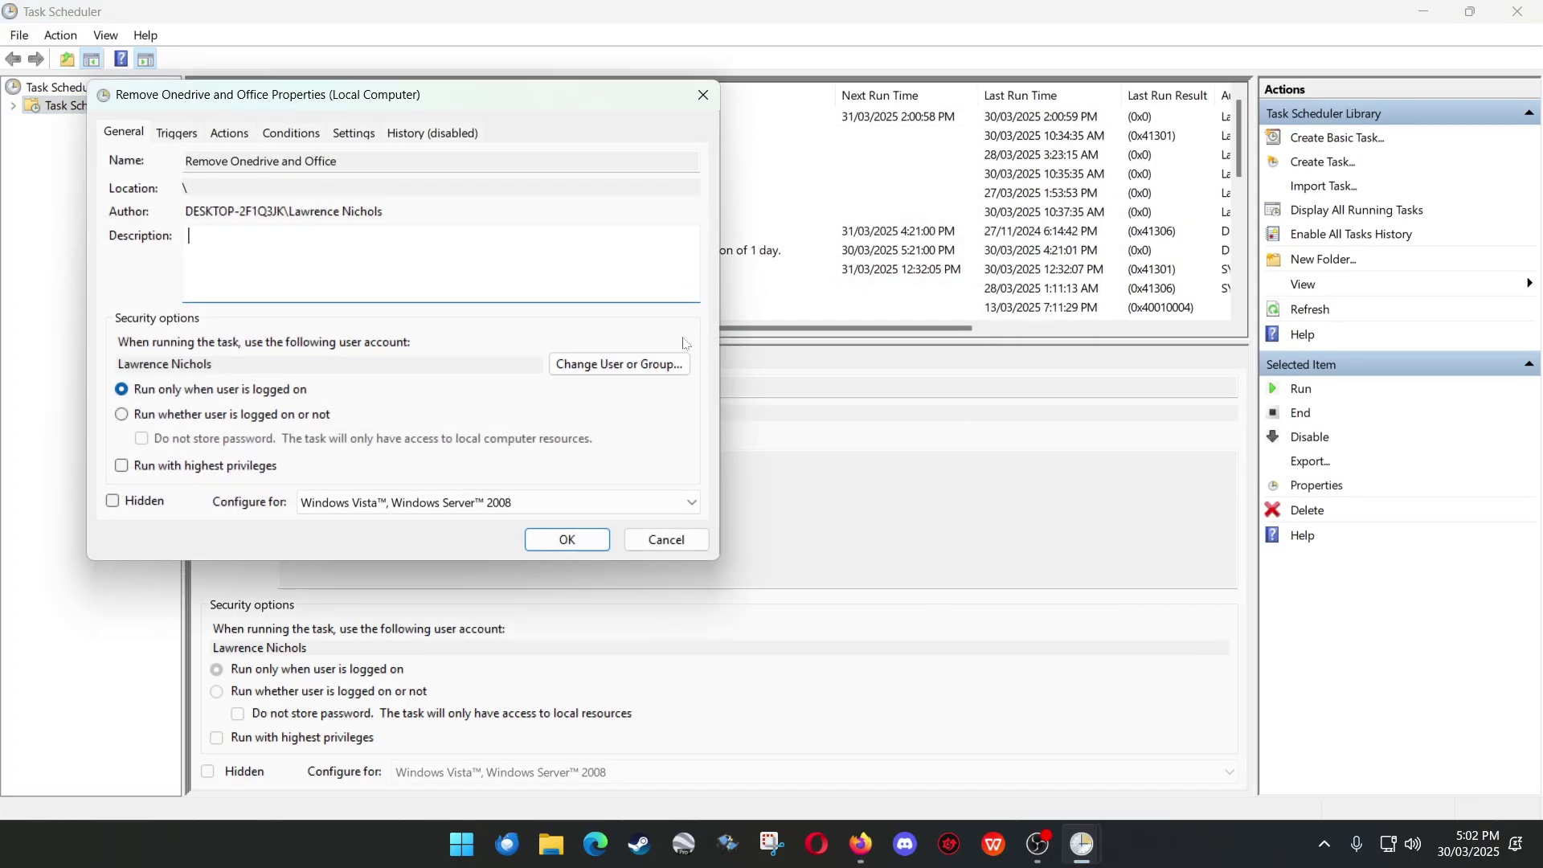
left_click_drag(426, 97, 907, 188)
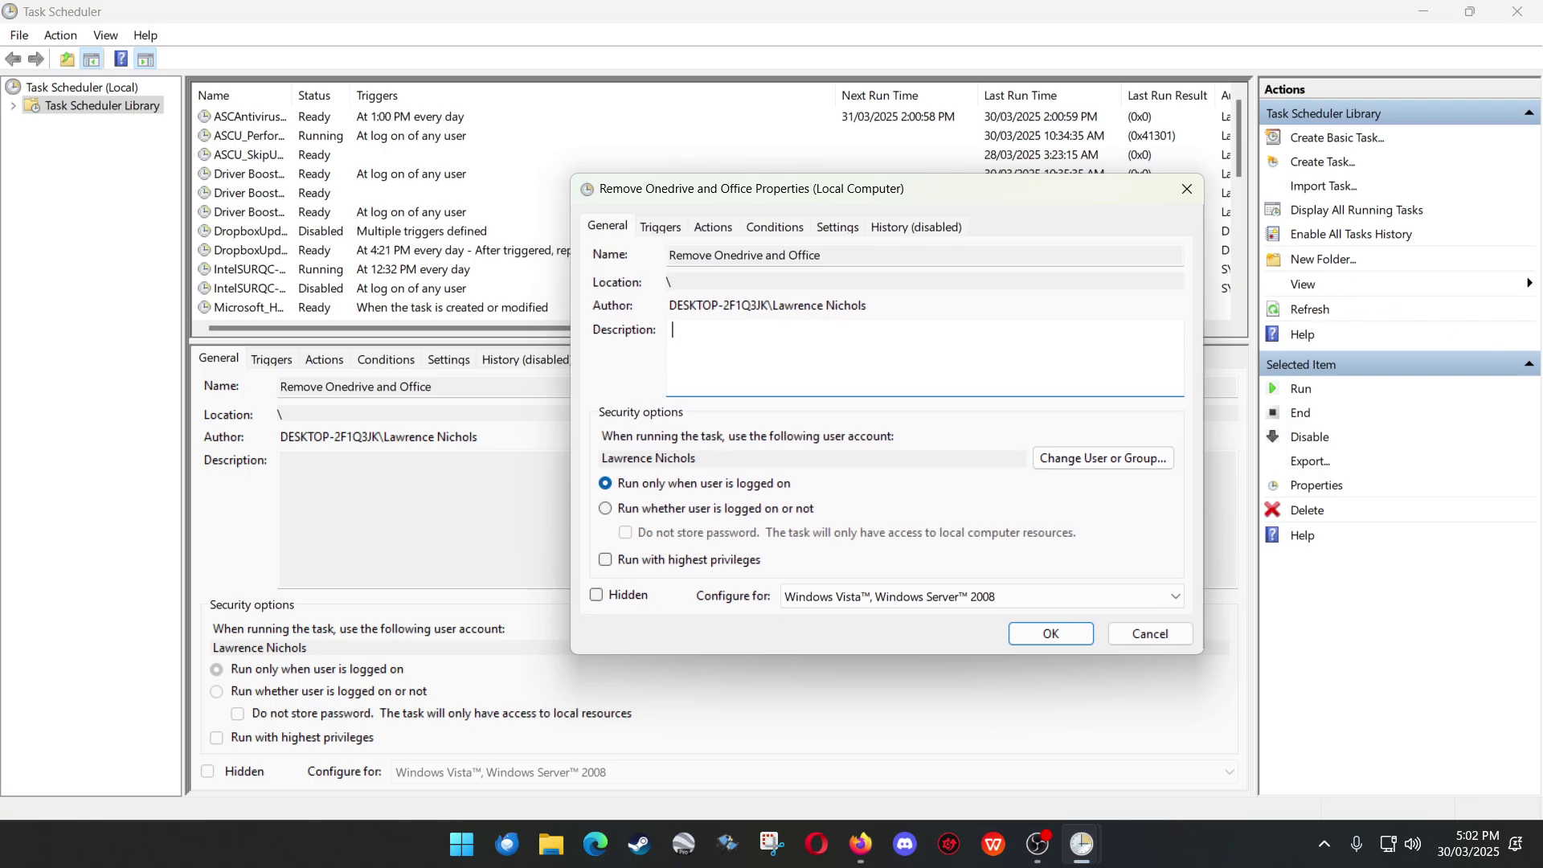
left_click(791, 231)
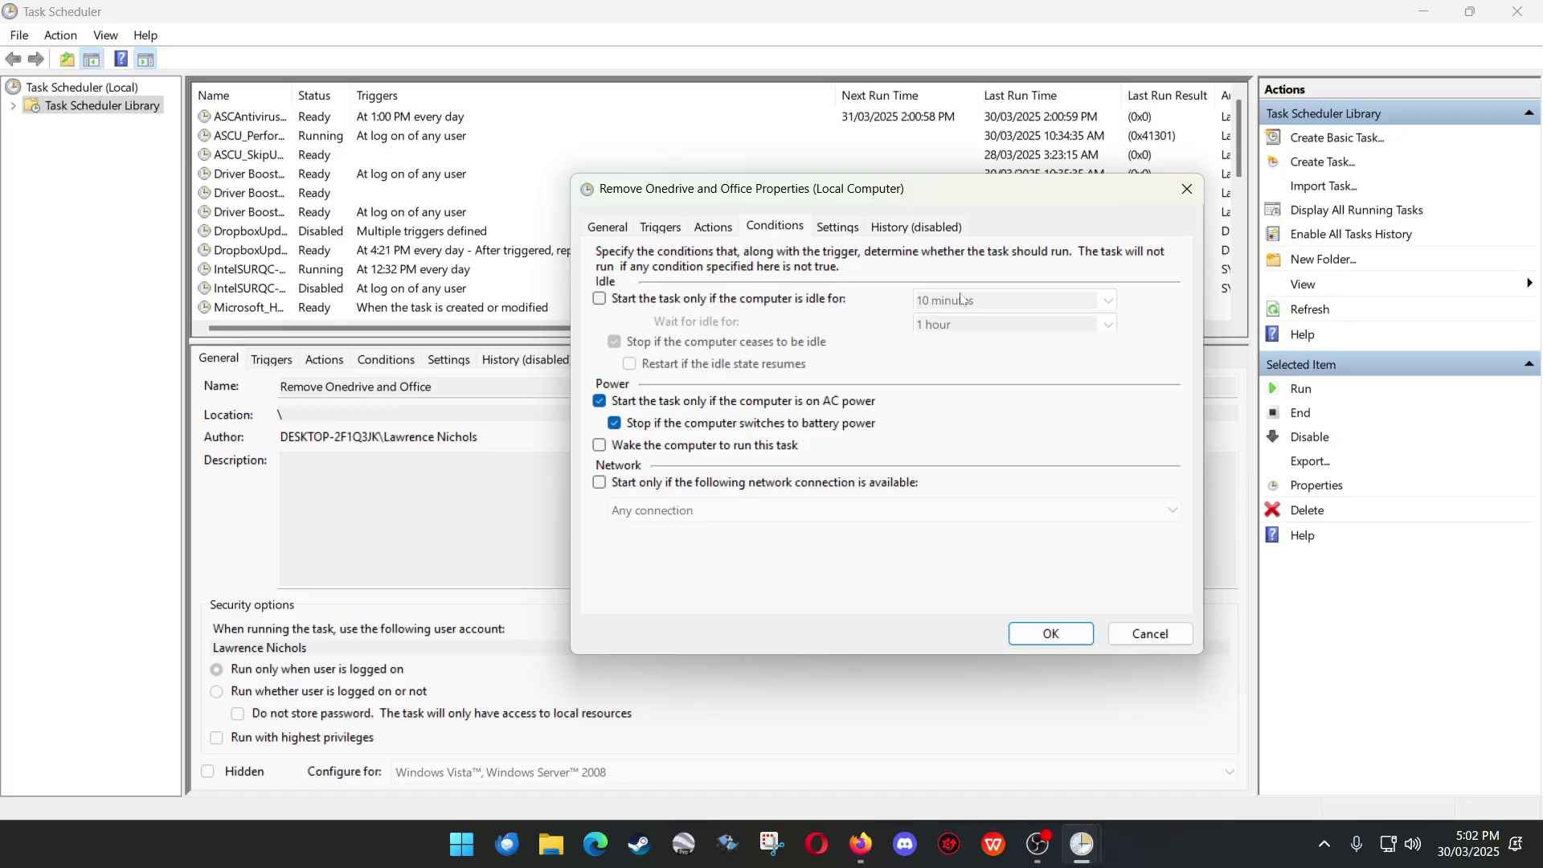
left_click(599, 299)
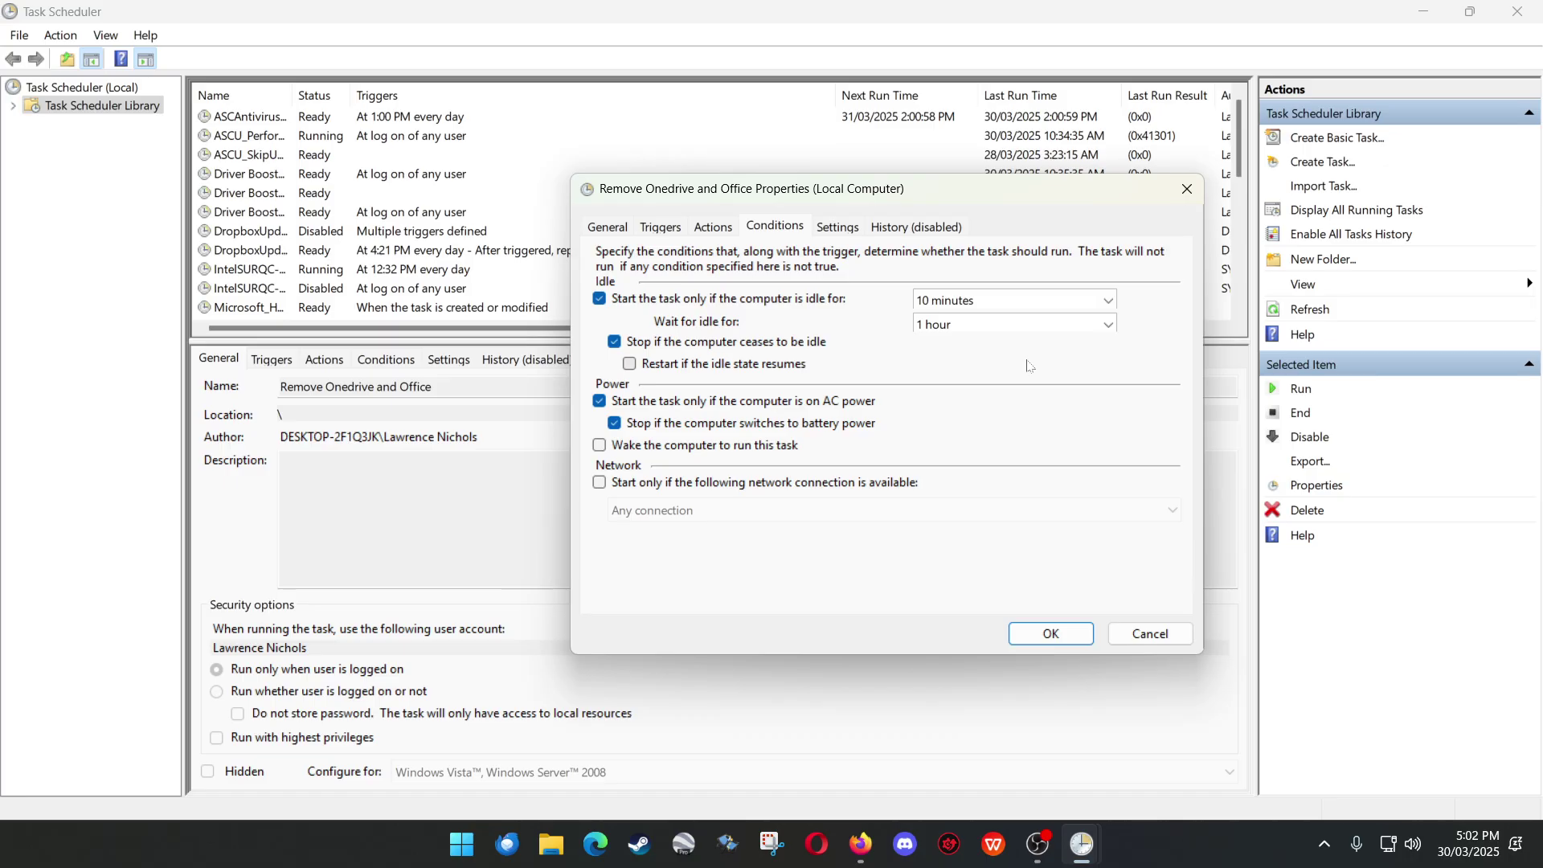
left_click(1109, 303)
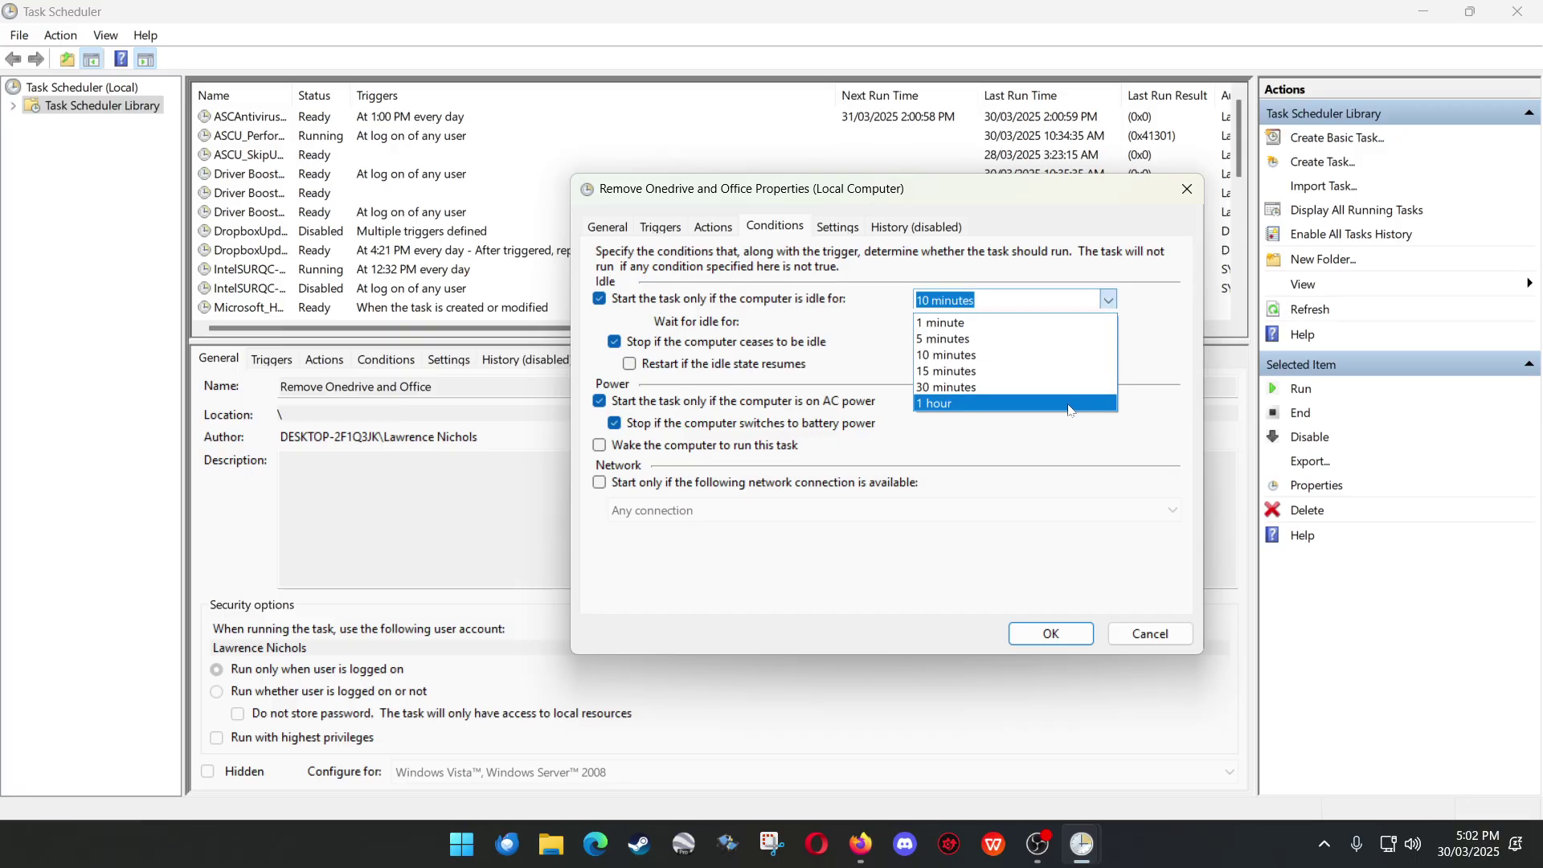
left_click(1068, 404)
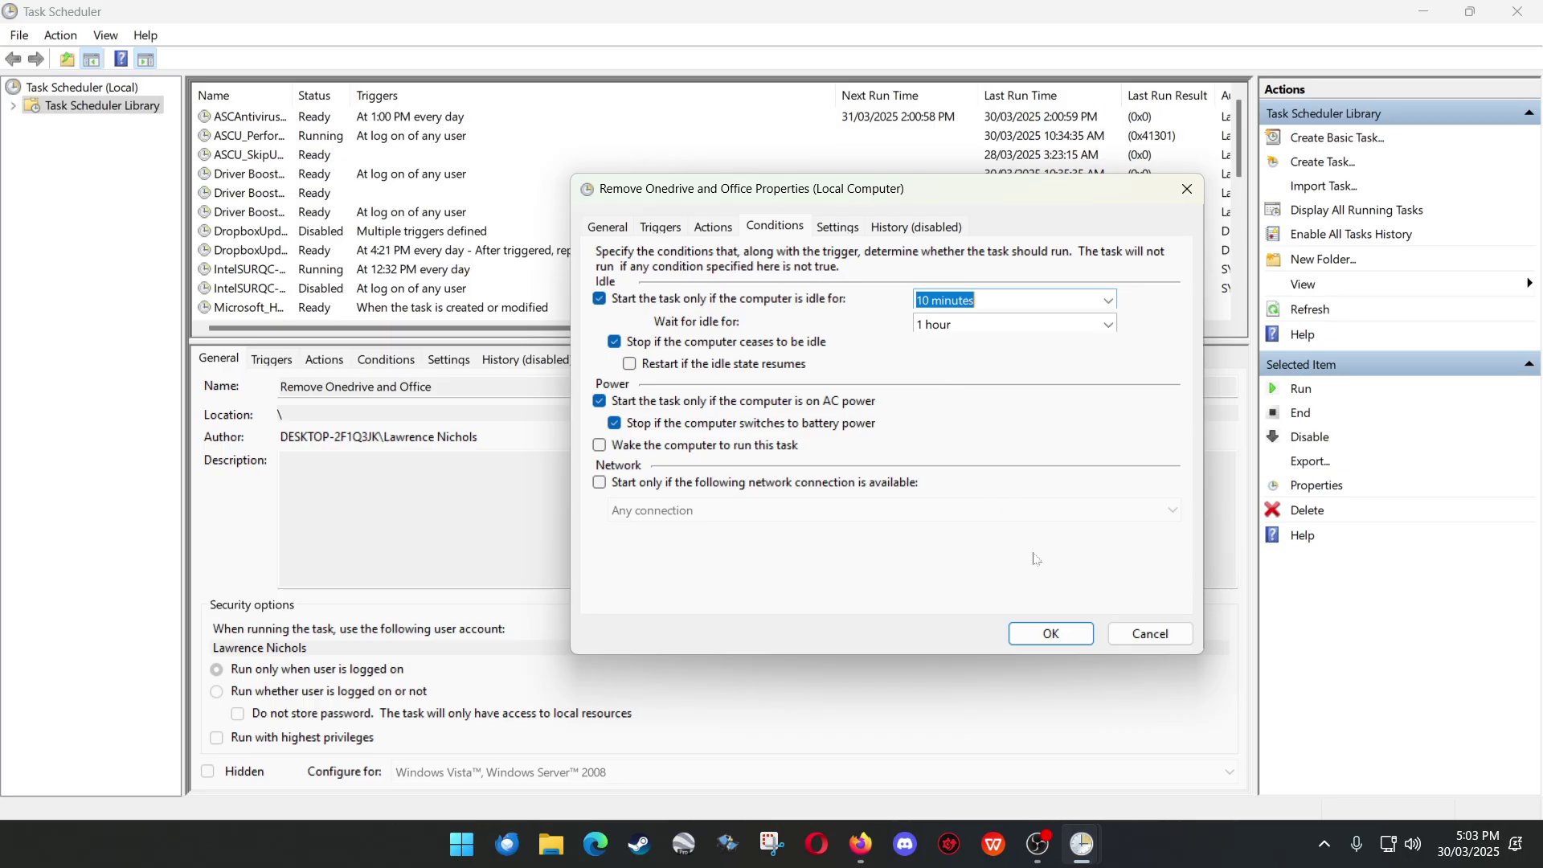
left_click(1053, 634)
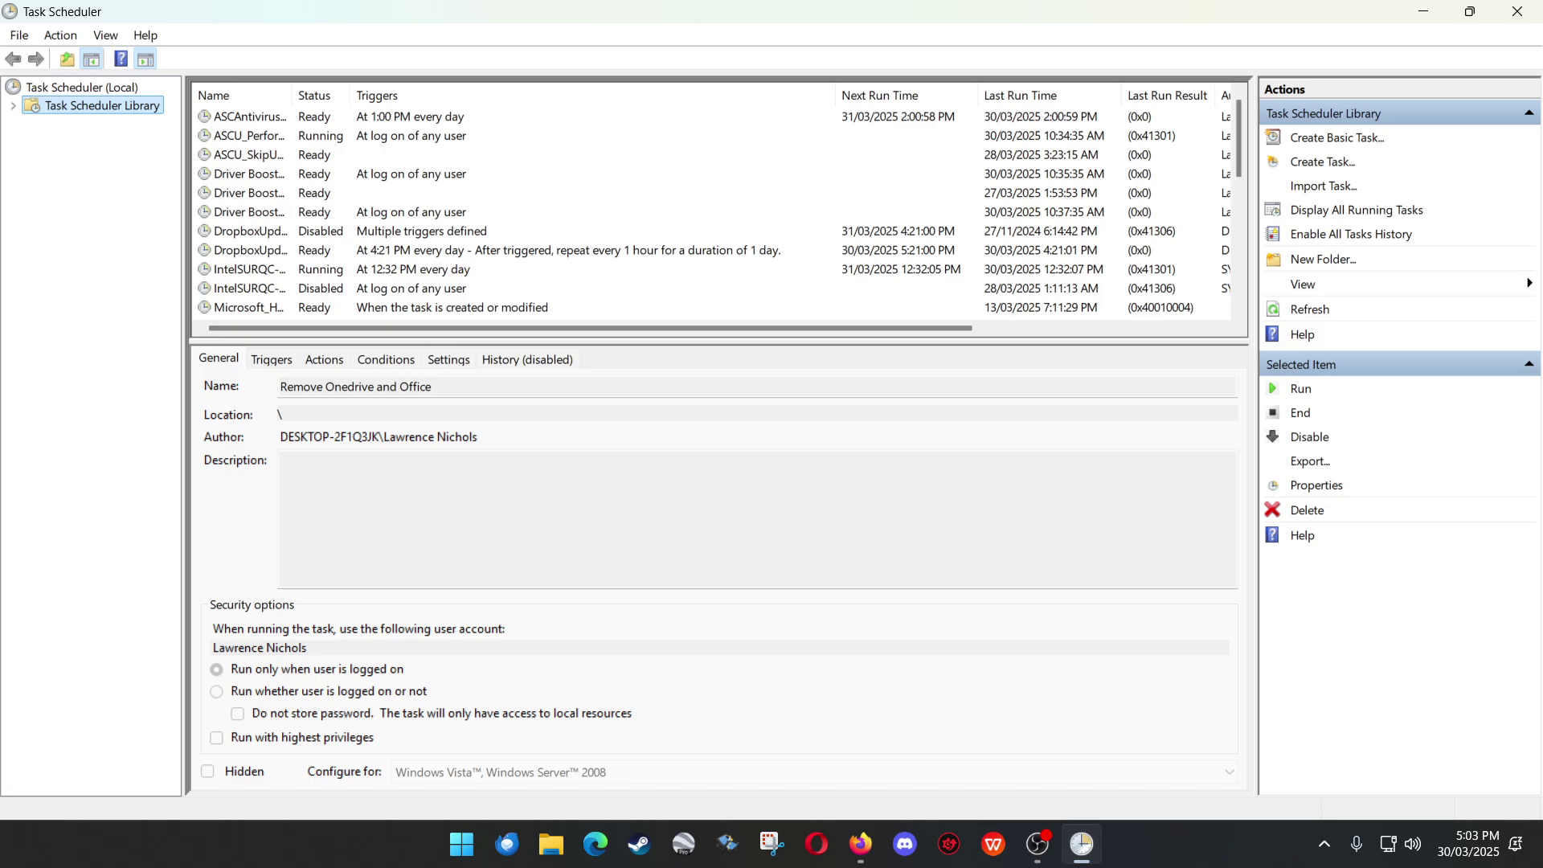
- Review the saved task's additional settings, history and general details
left_click(450, 360)
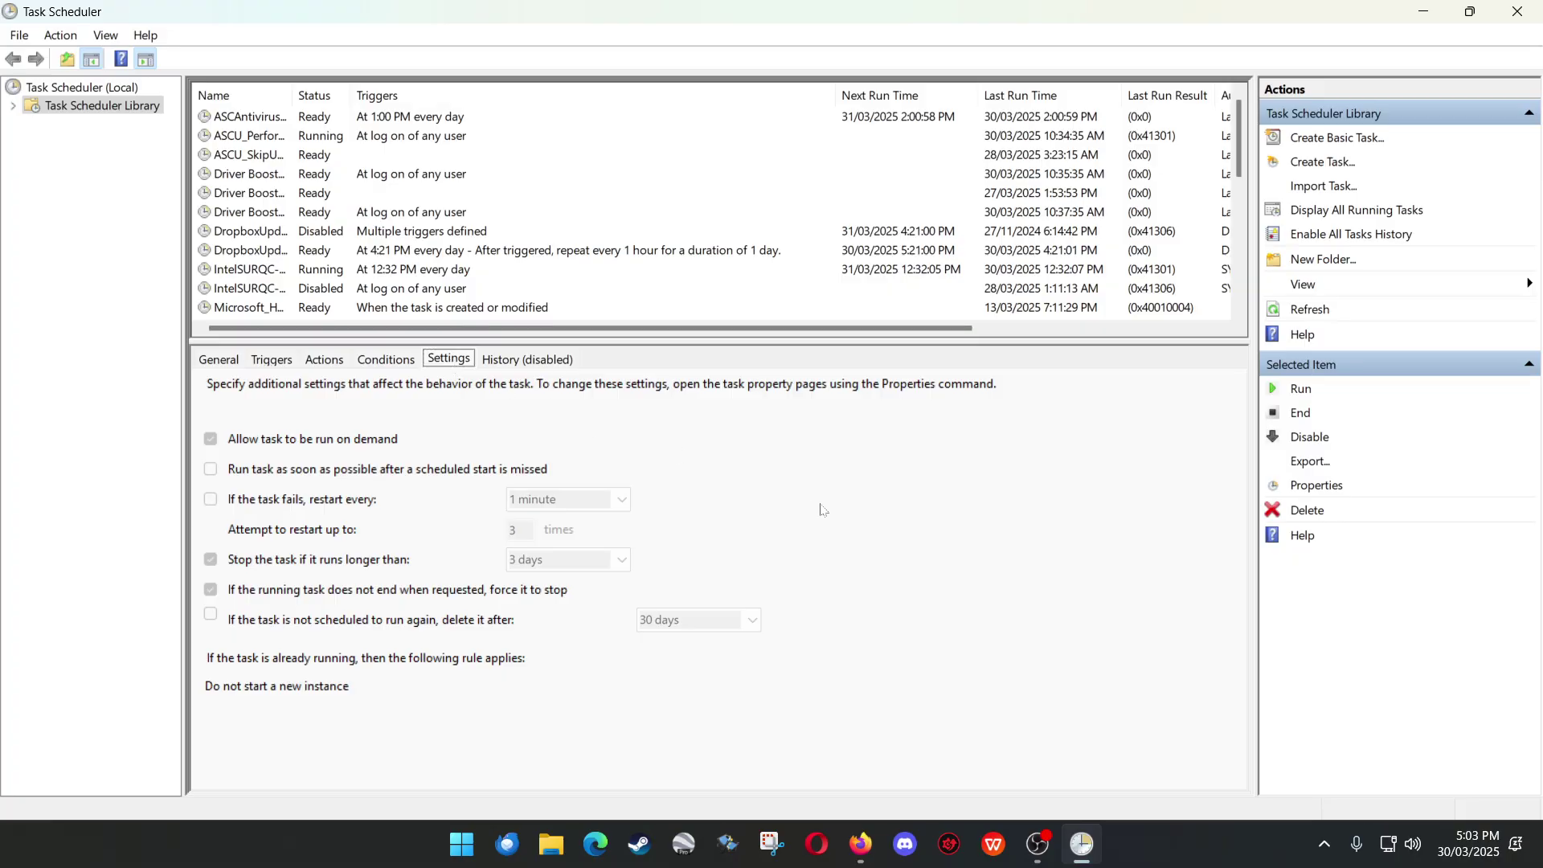
left_click(507, 362)
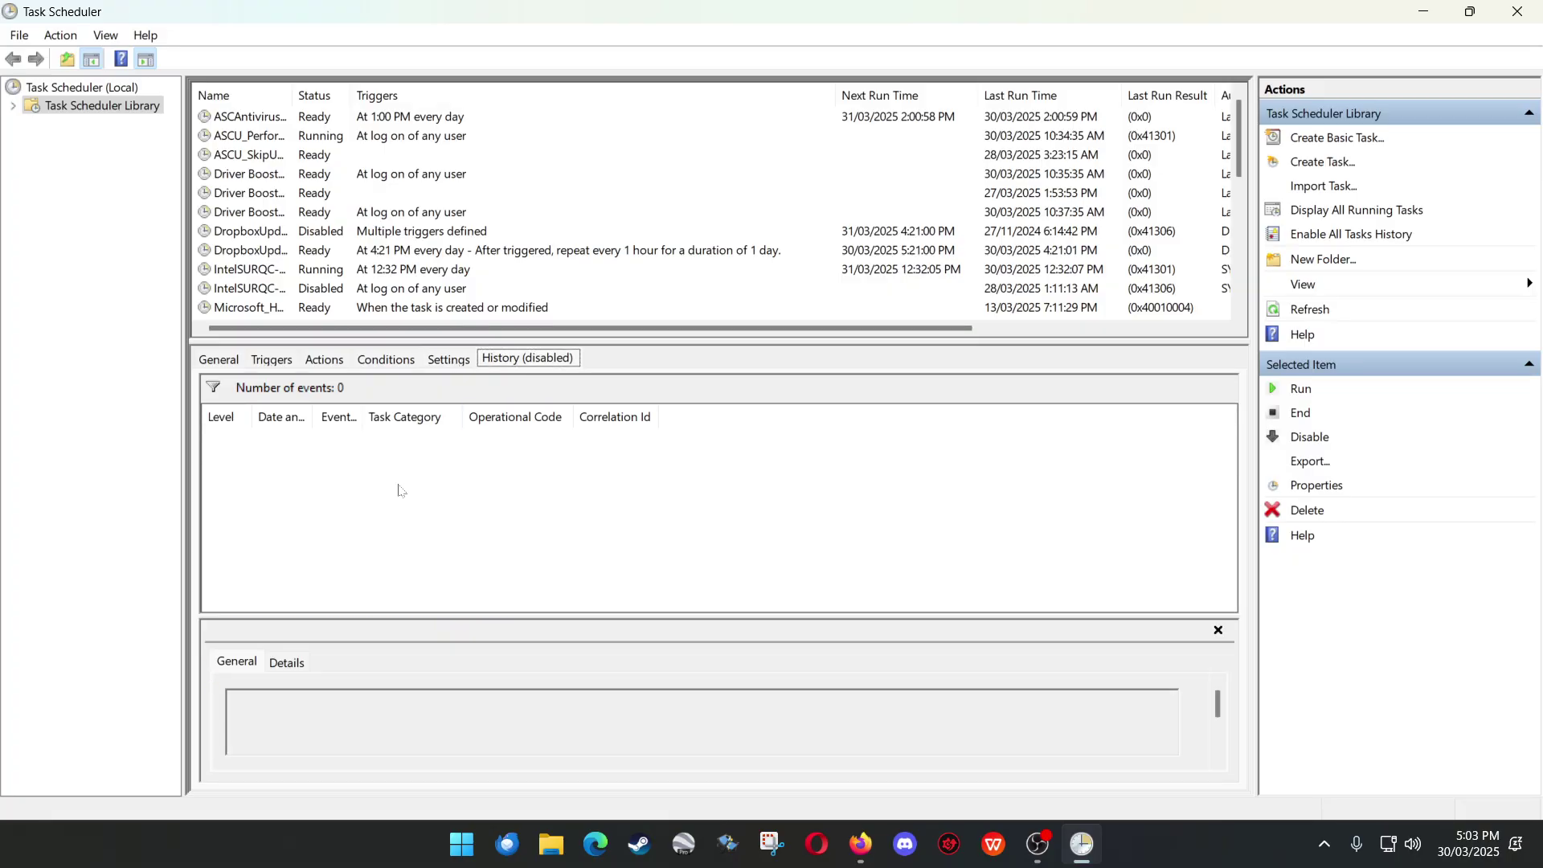
left_click(235, 361)
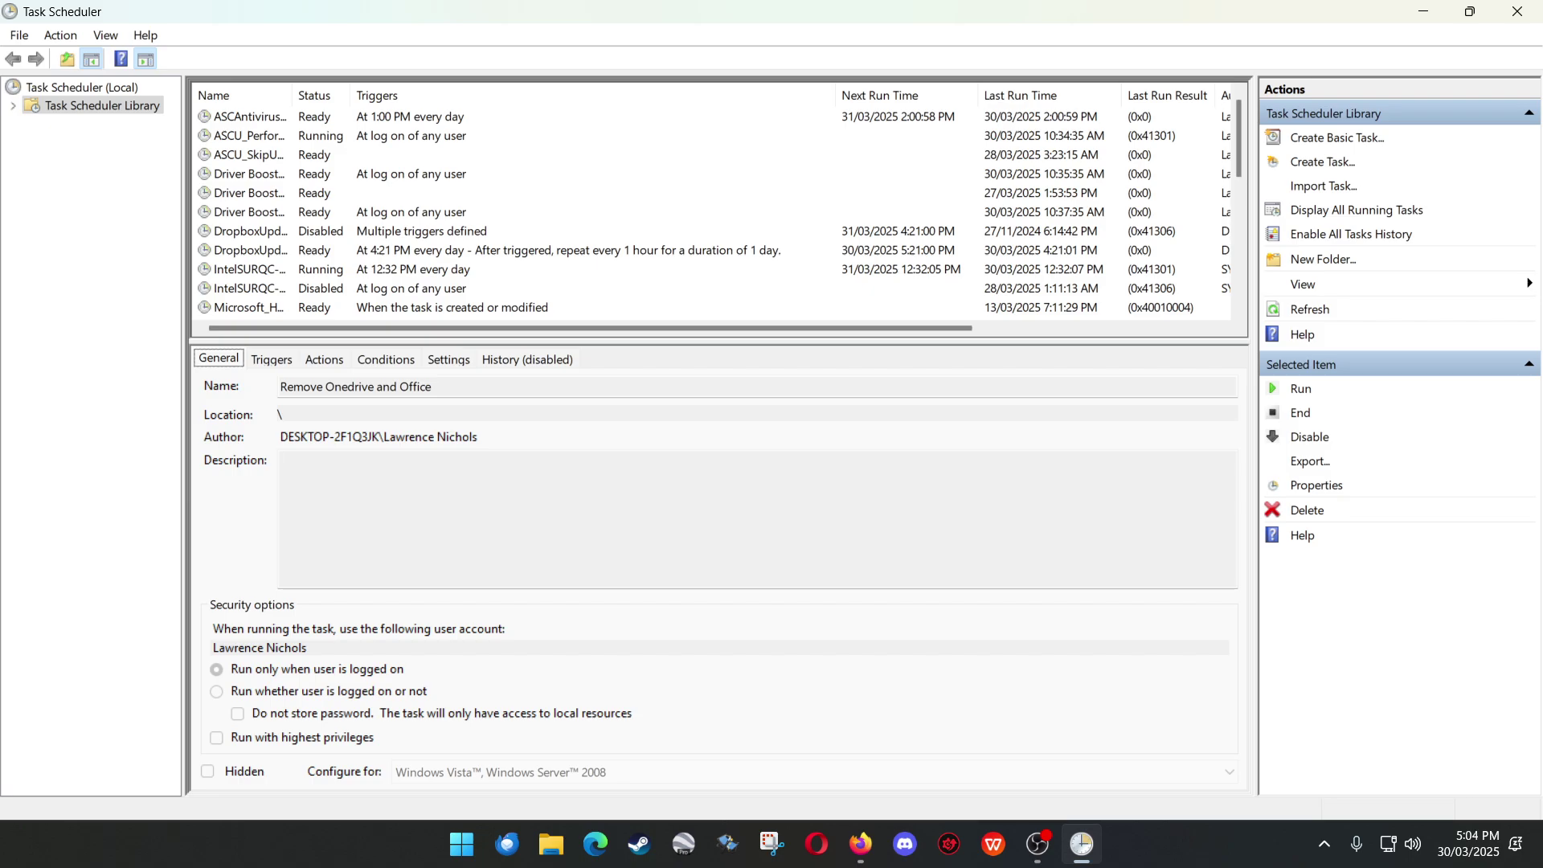
- Find the Remove Onedrive and Office task in the library list, widening the Name column to read the full task names
scroll(574, 259, "down", 2)
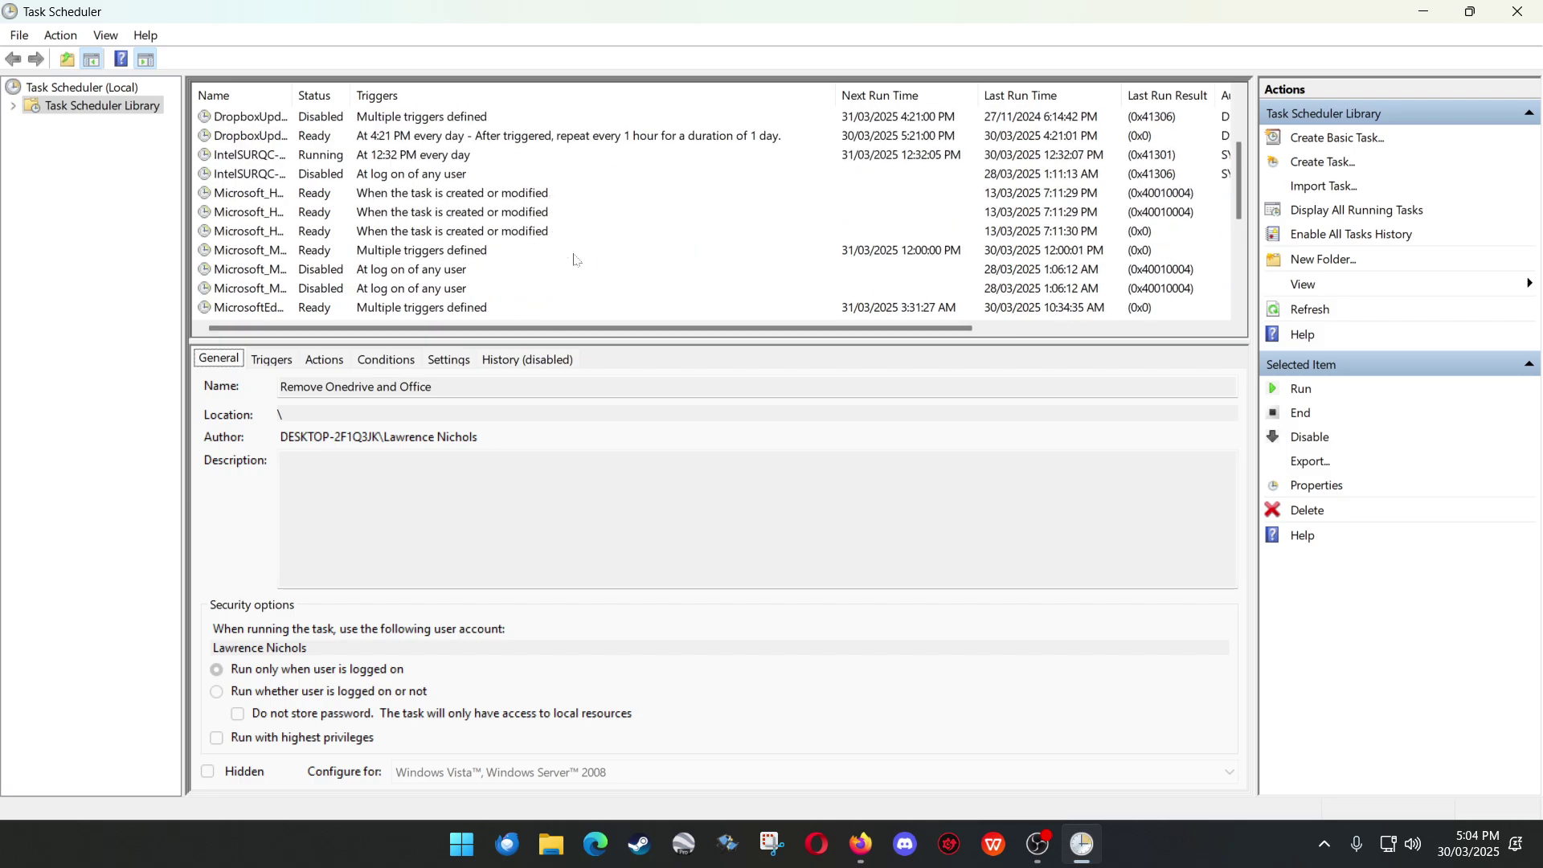
scroll(574, 259, "down", 2)
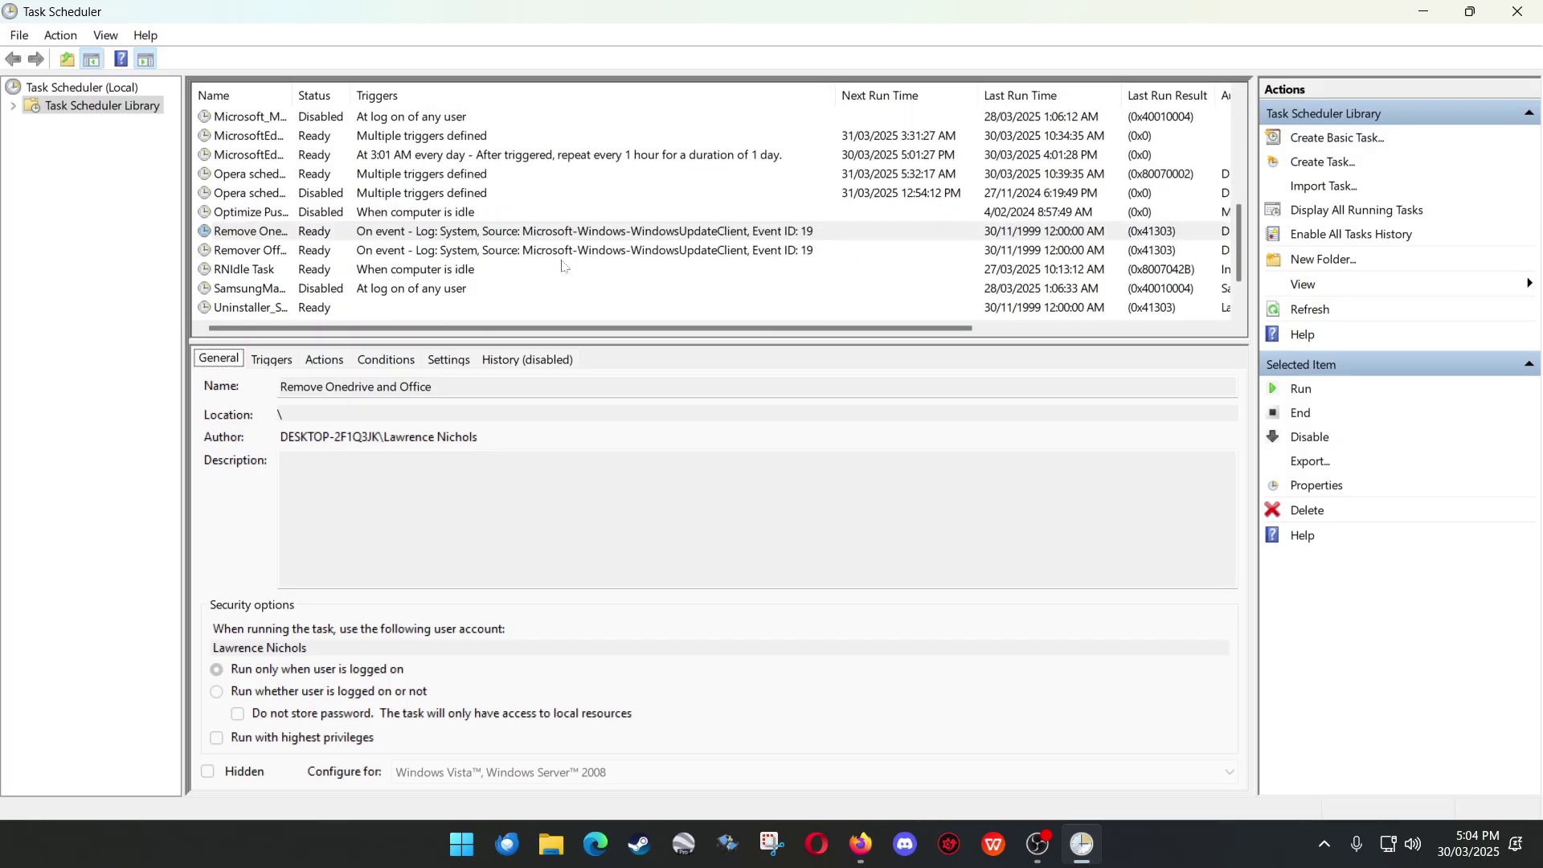
scroll(494, 285, "up", 4)
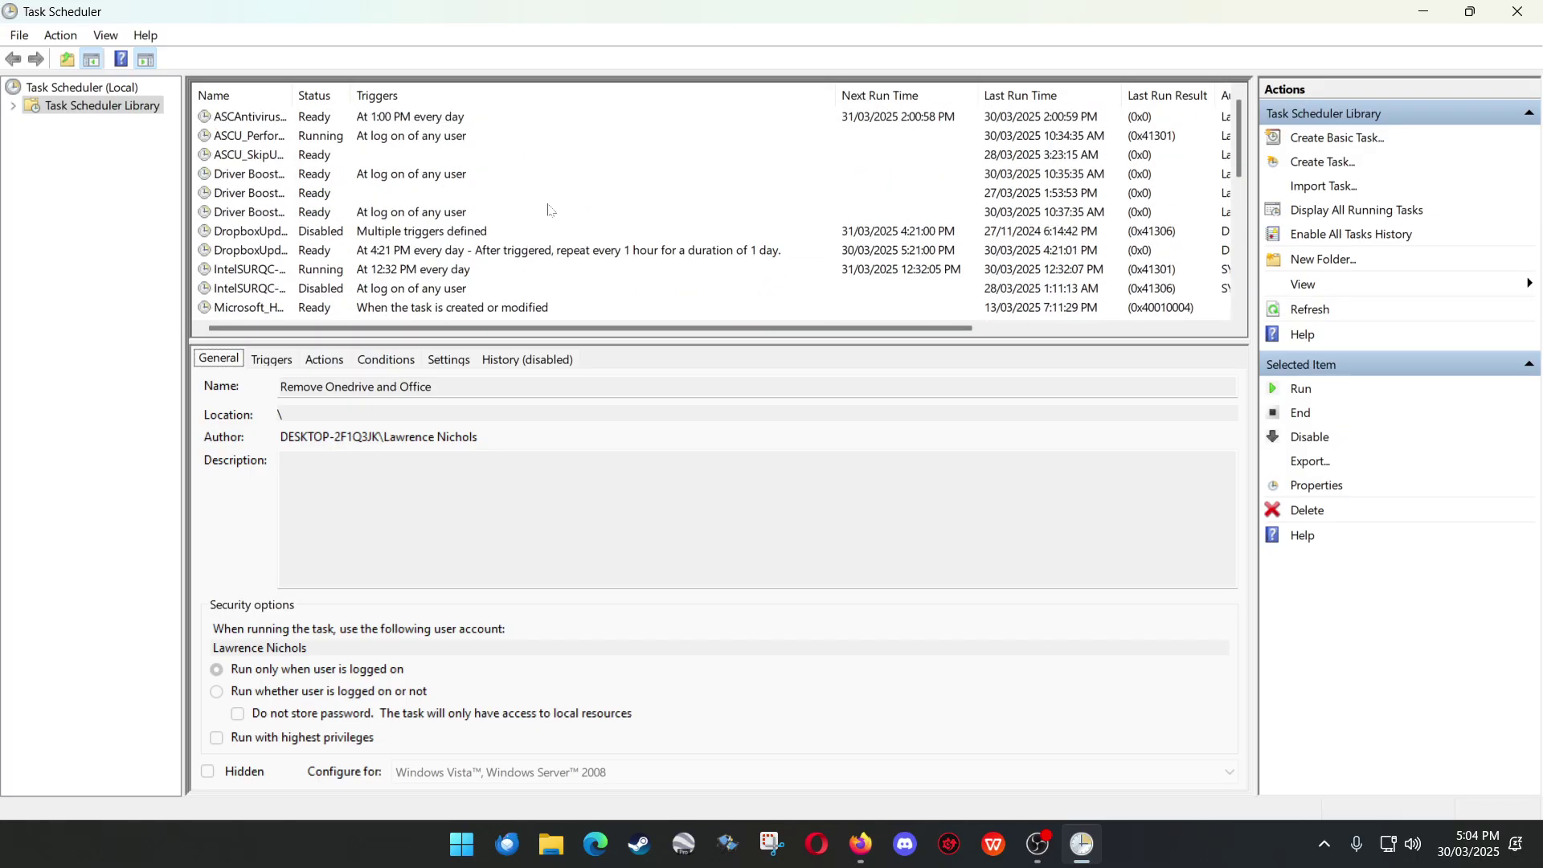
scroll(553, 221, "down", 2)
scroll(574, 262, "down", 1)
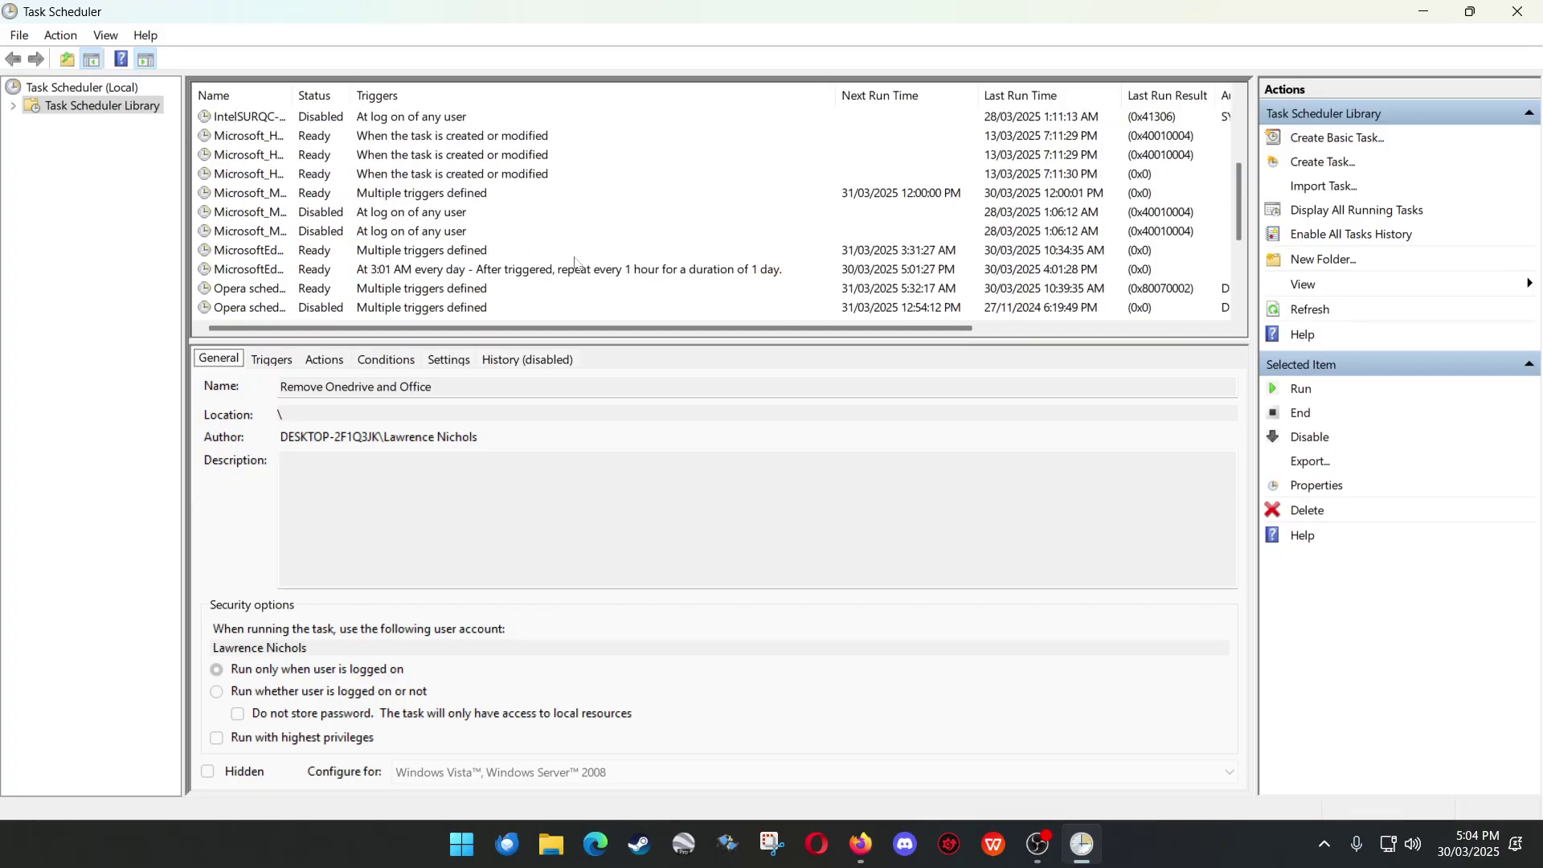
scroll(574, 262, "down", 2)
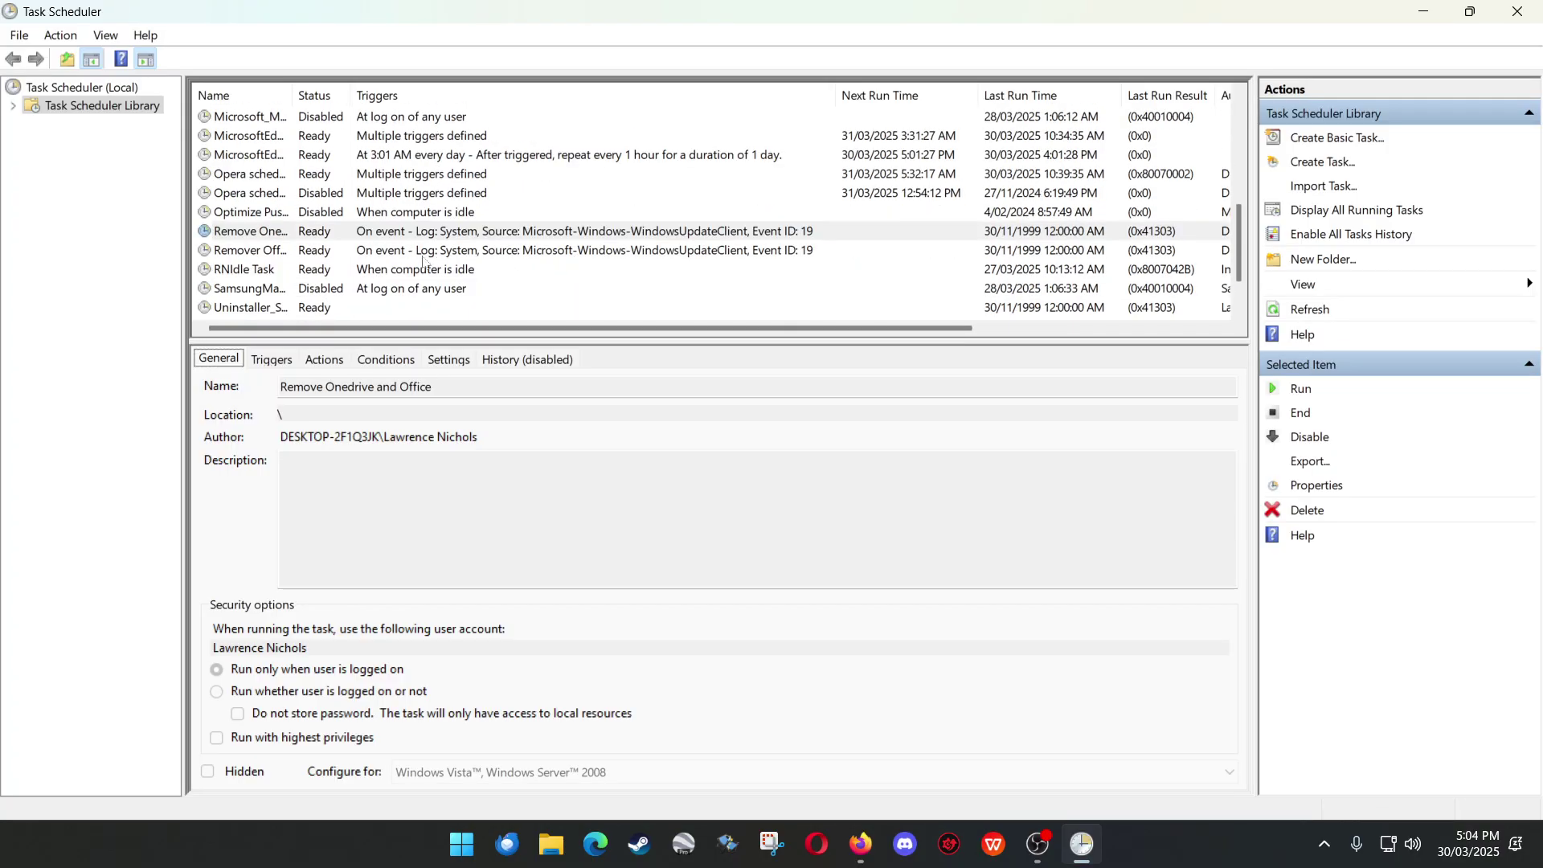
left_click_drag(296, 96, 668, 97)
left_click(353, 231)
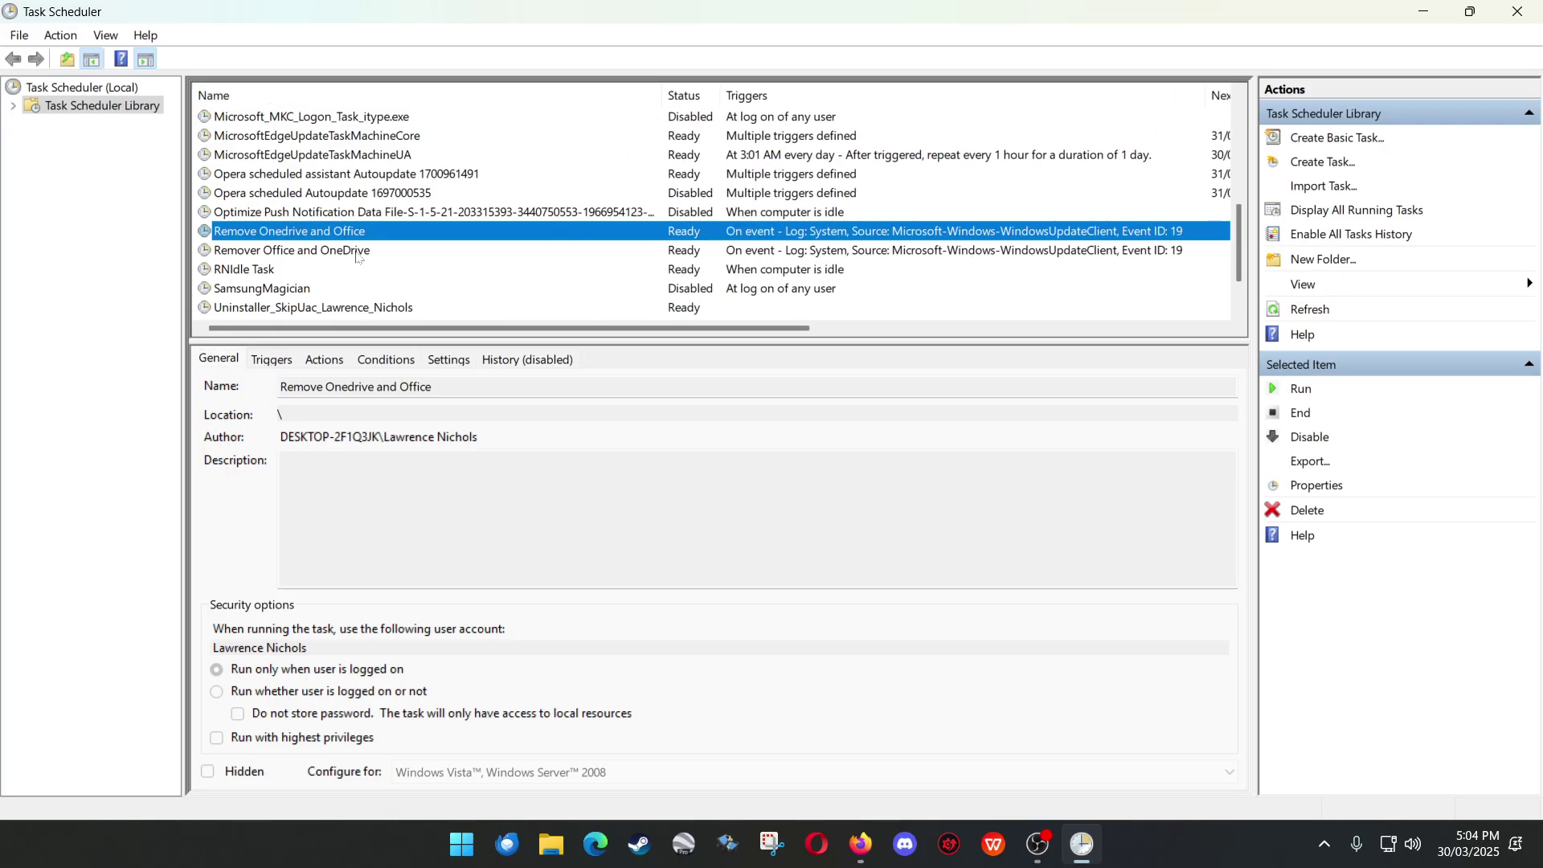
- Check the conditions and actions of the duplicate "Remover Office and OneDrive" task and delete that task
left_click(356, 251)
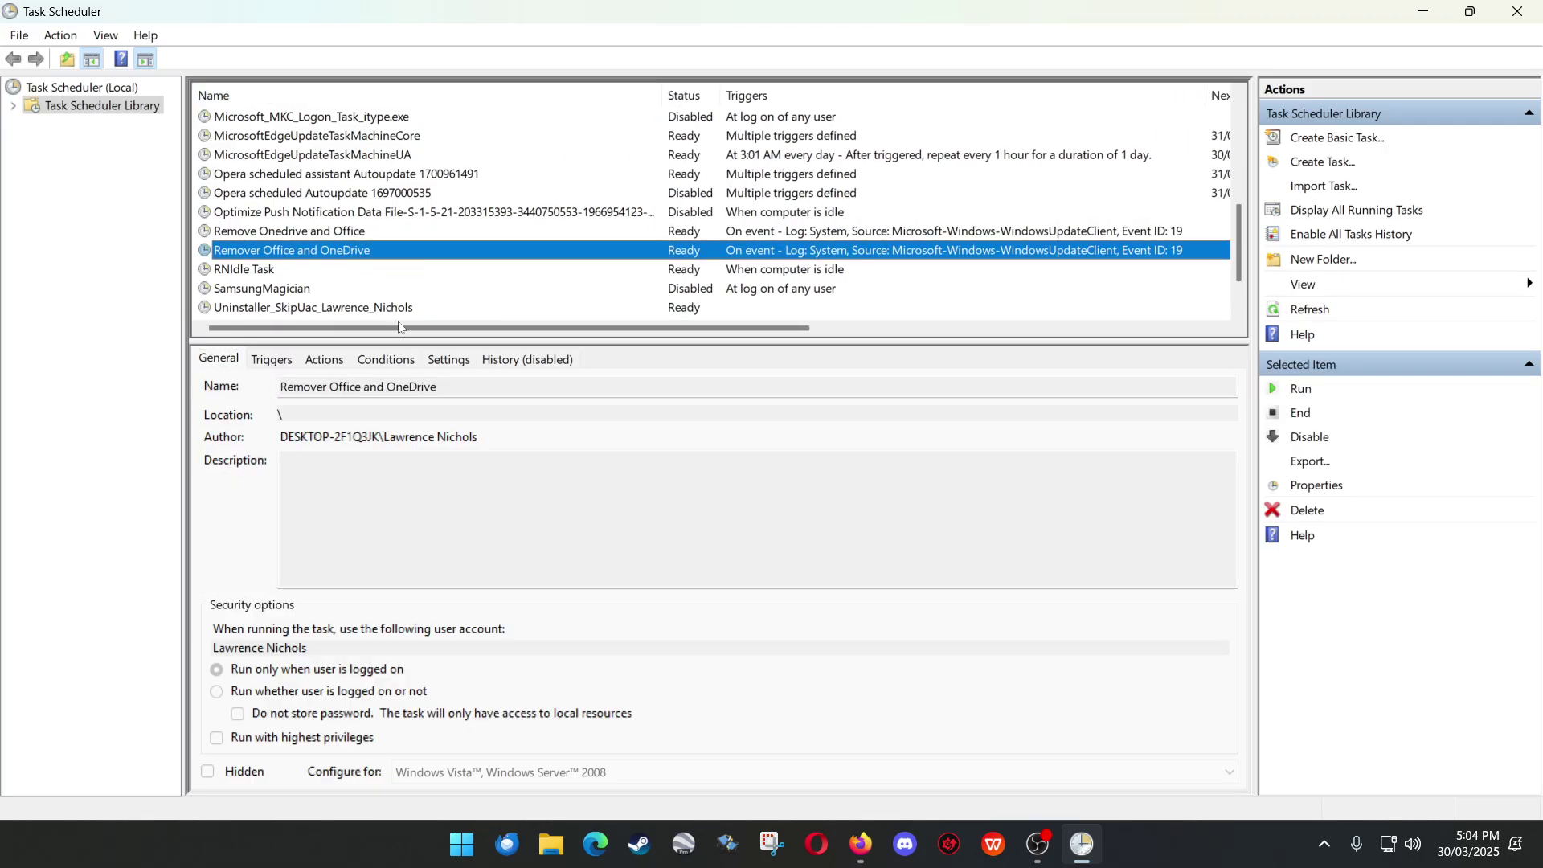
left_click(387, 360)
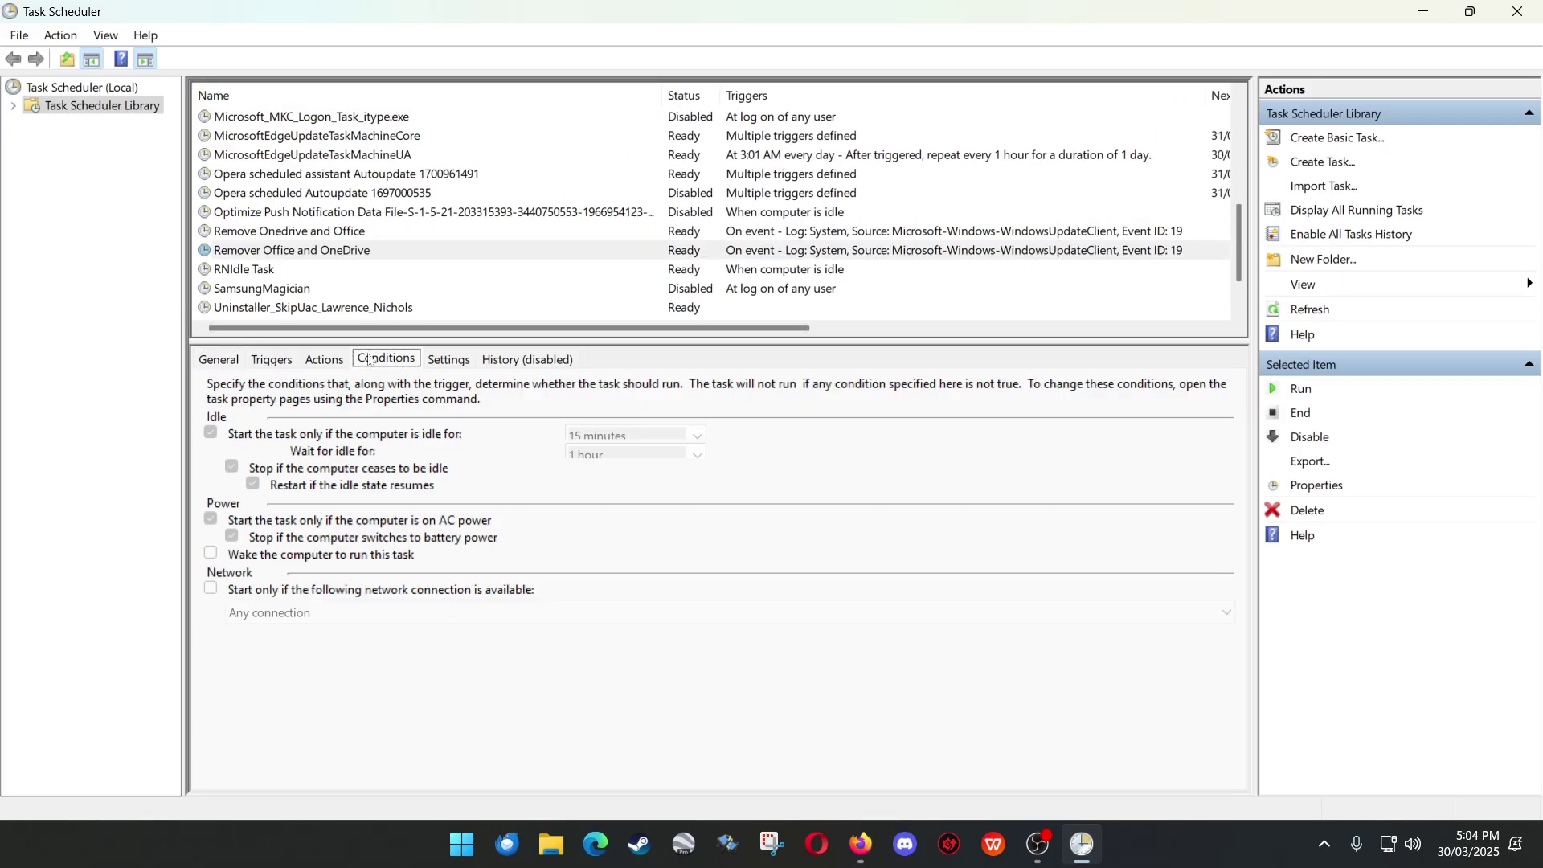
left_click(327, 360)
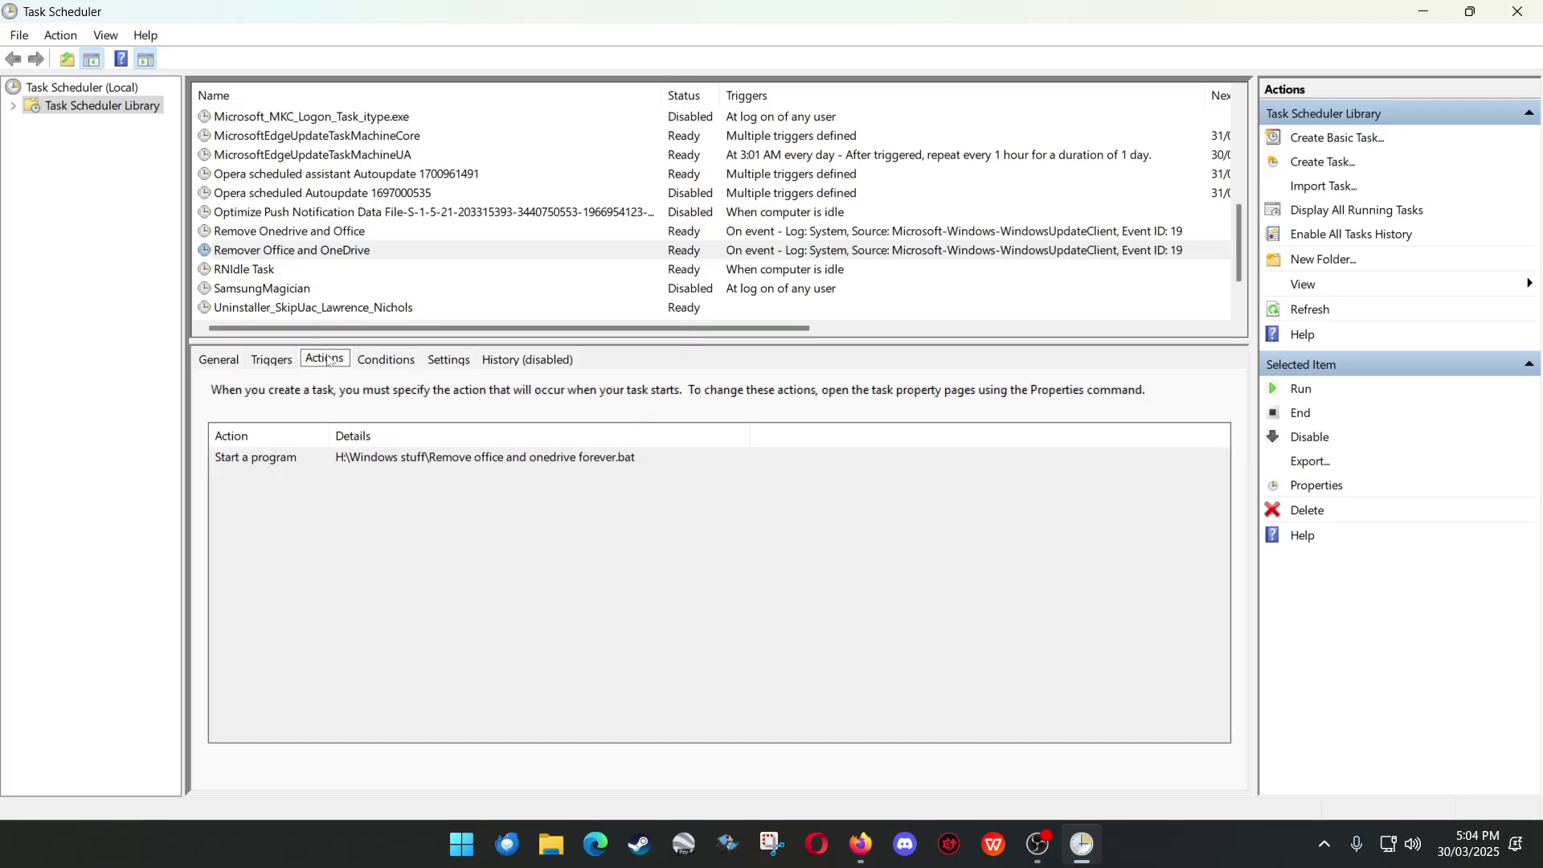
right_click(366, 253)
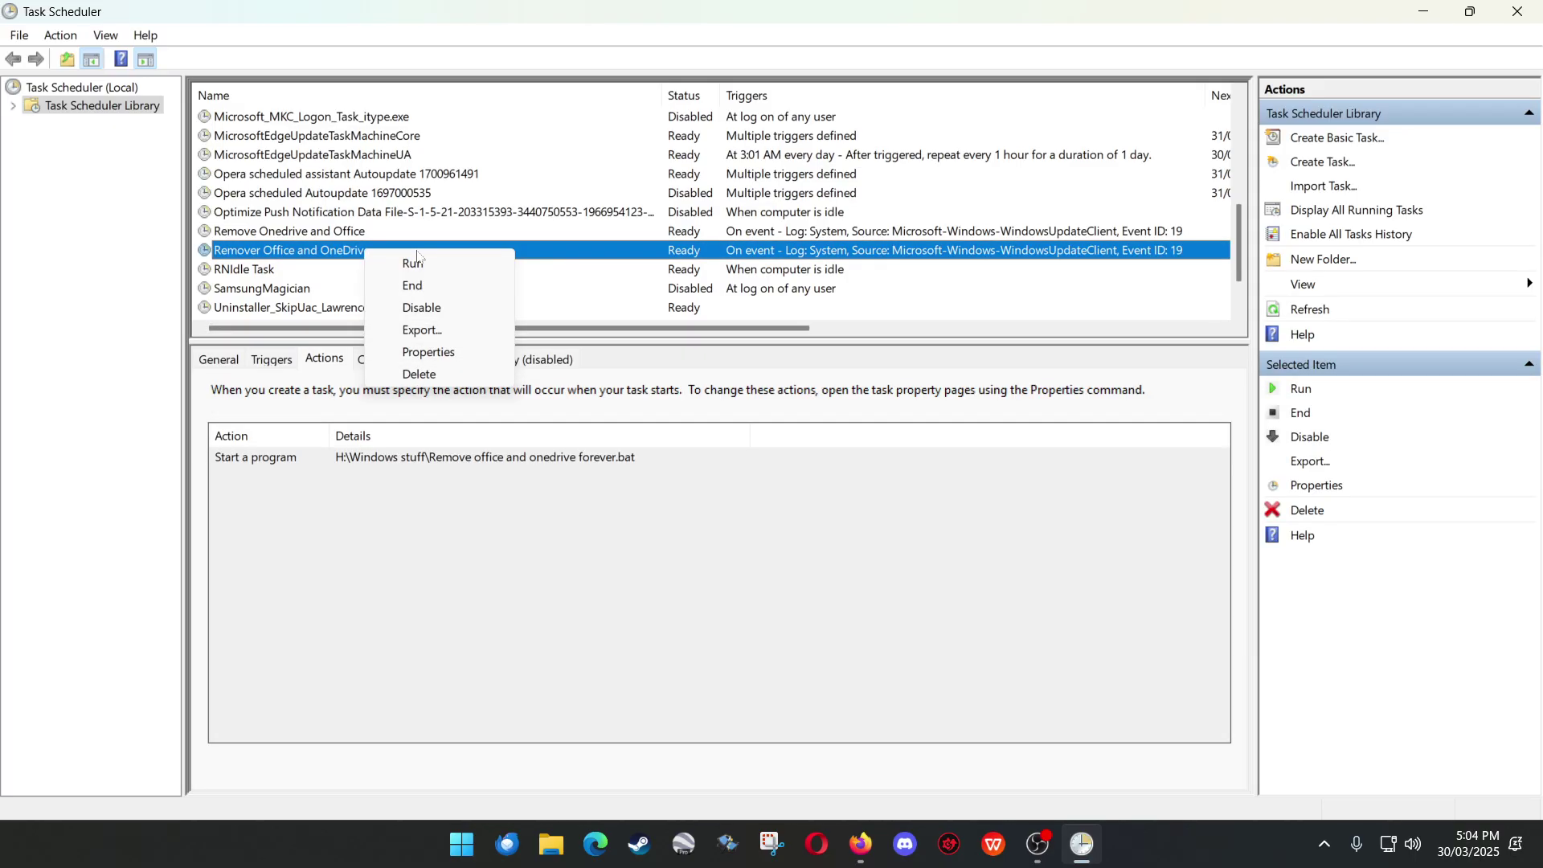
left_click(425, 375)
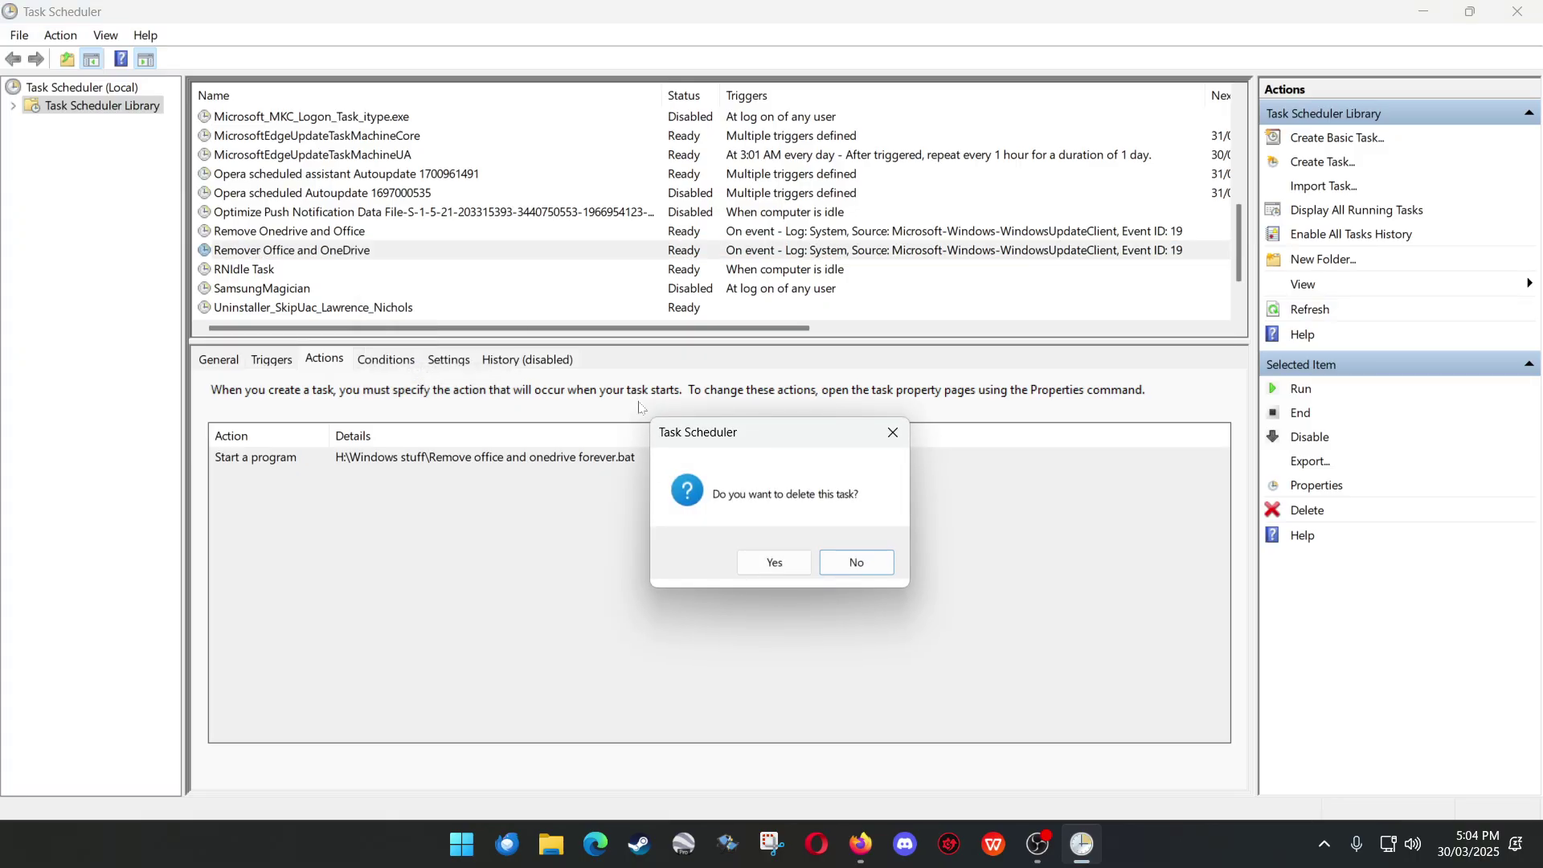
left_click(773, 562)
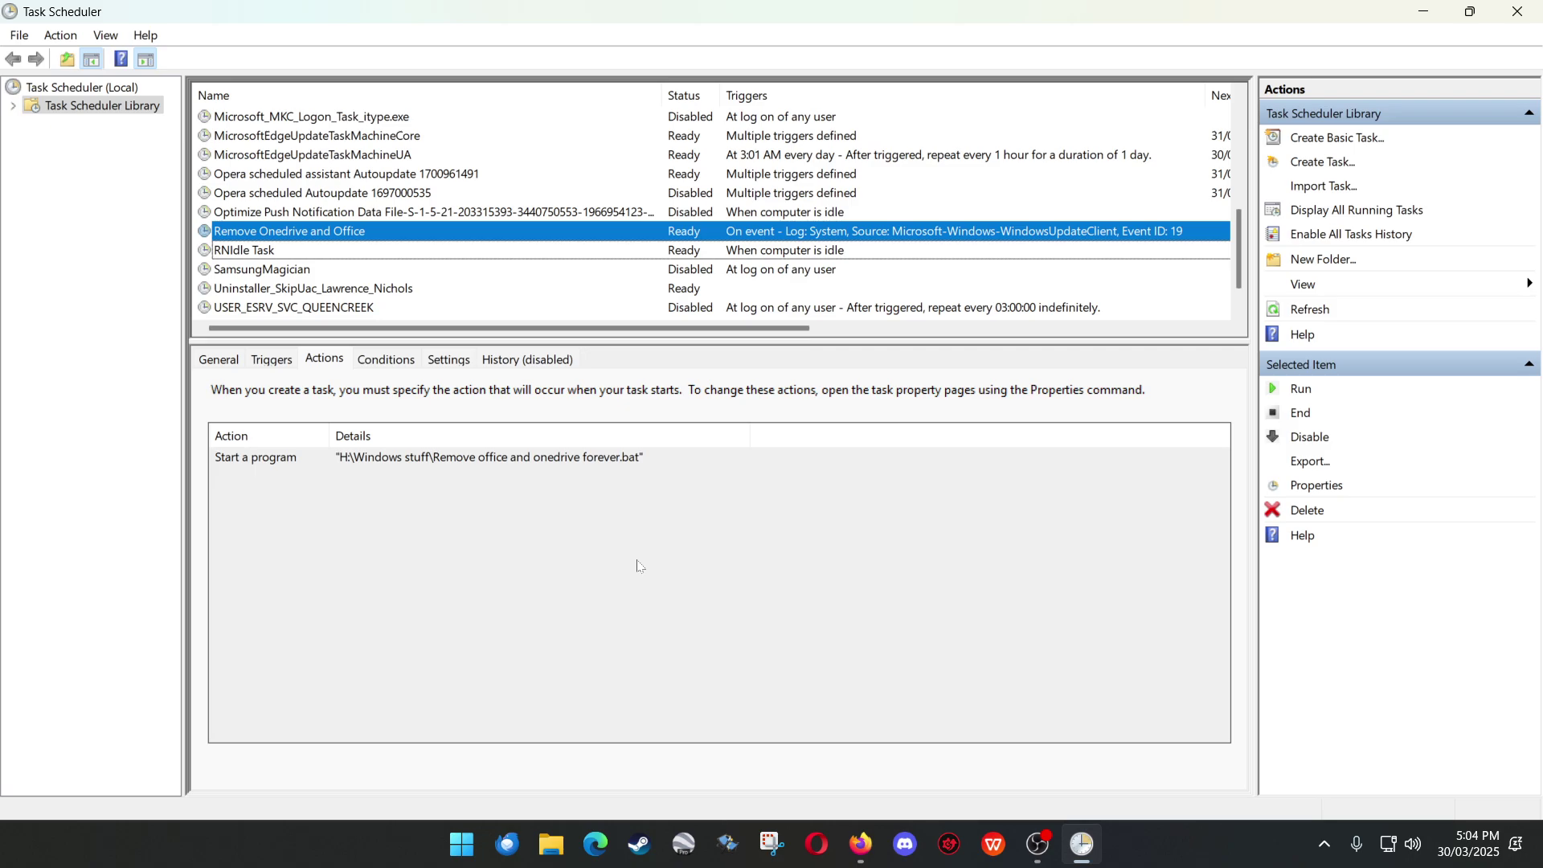
- Close Task Scheduler and open File Explorer
left_click(1516, 13)
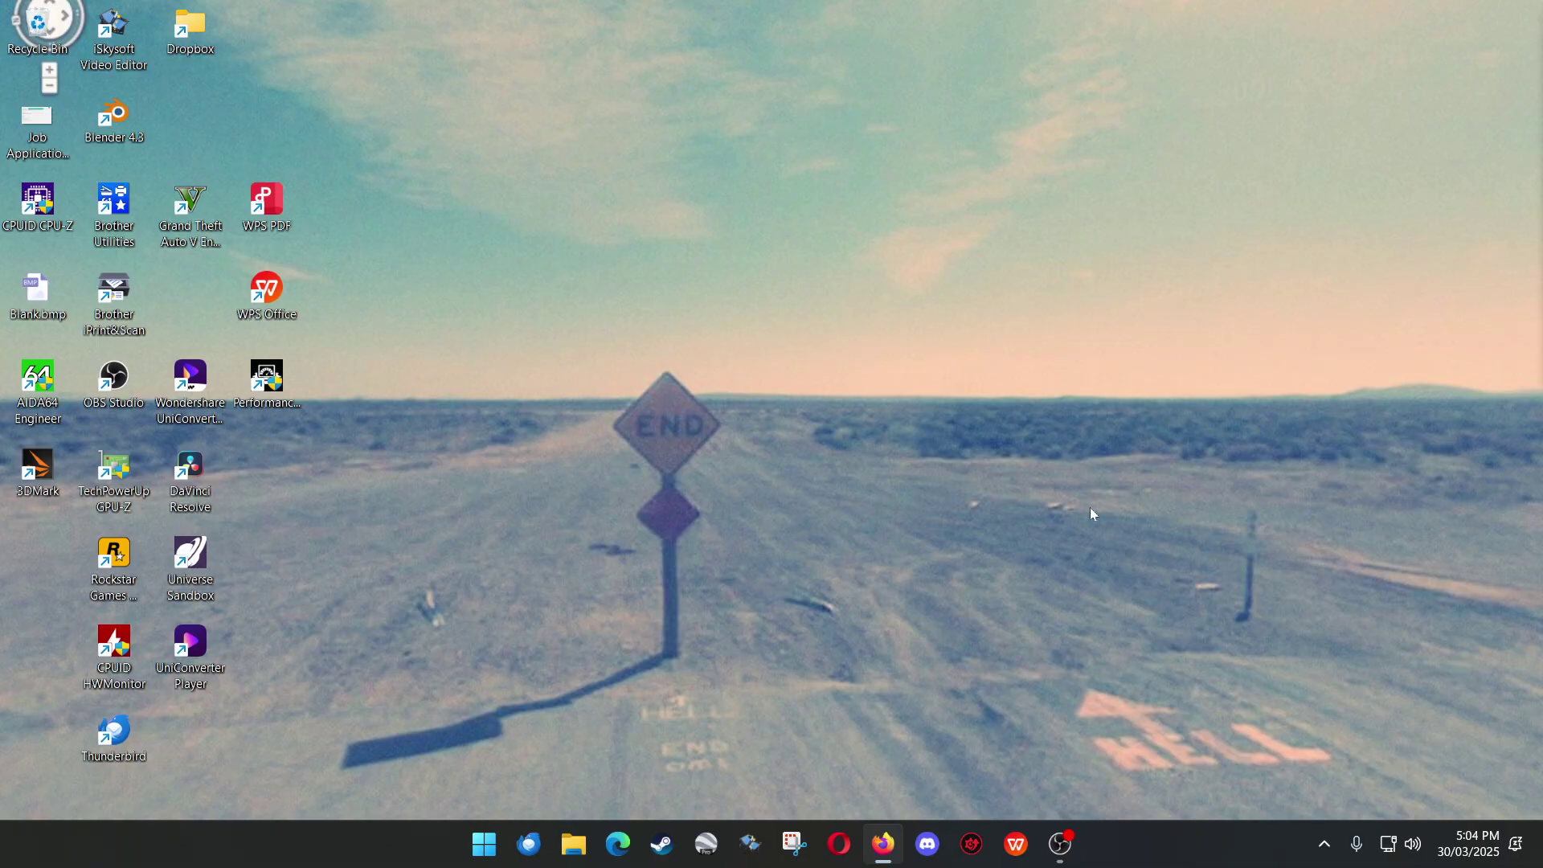
left_click(574, 844)
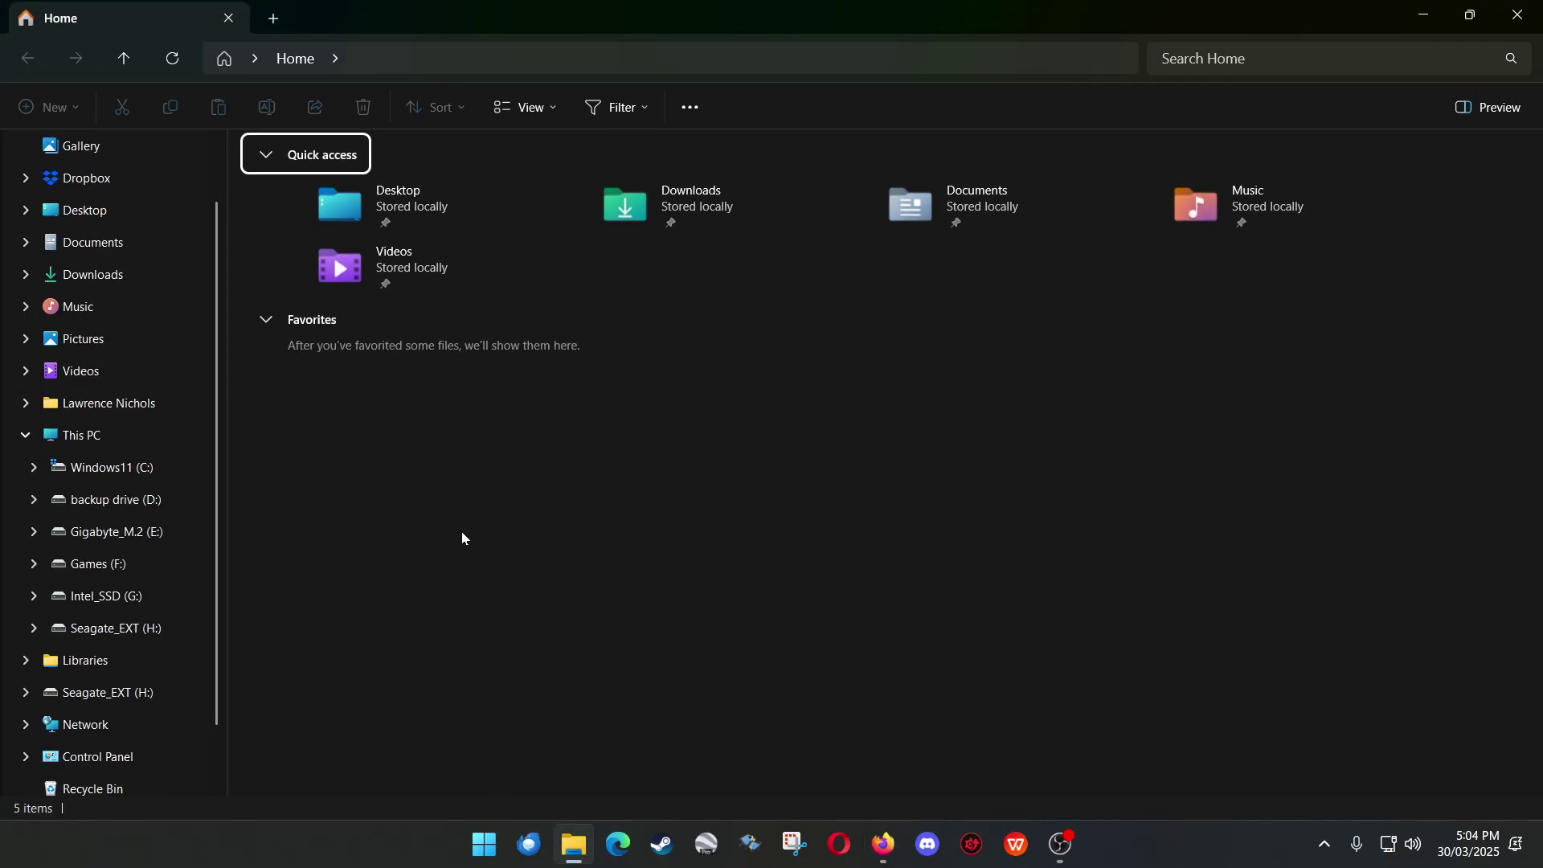
- Open the Windows stuff folder on drive H:, select "Remove office and onedrive forever.bat" and widen the Name column
left_click(183, 627)
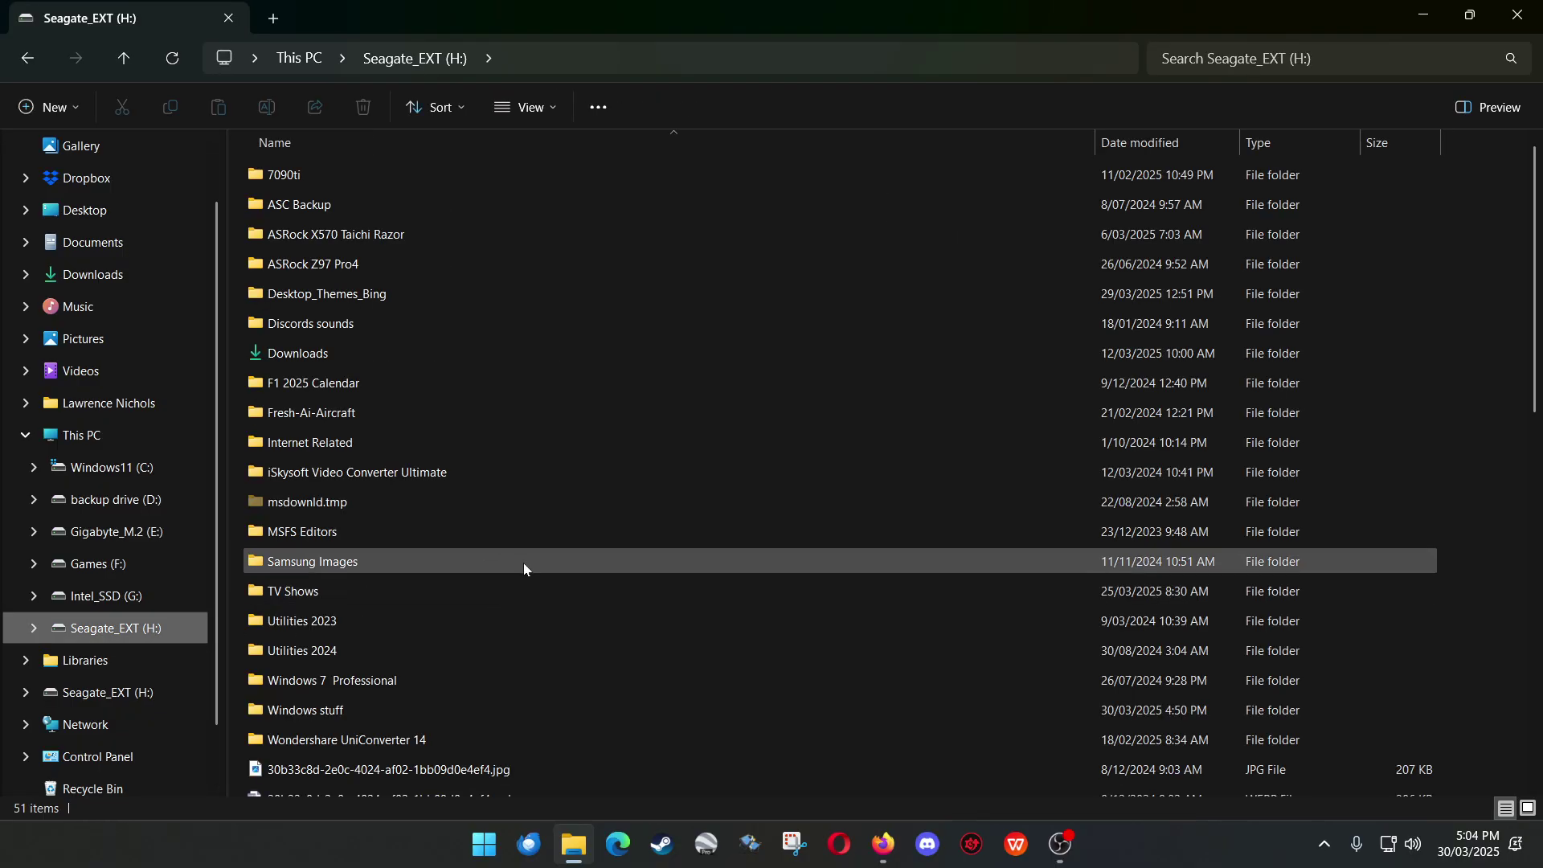
double_click(451, 708)
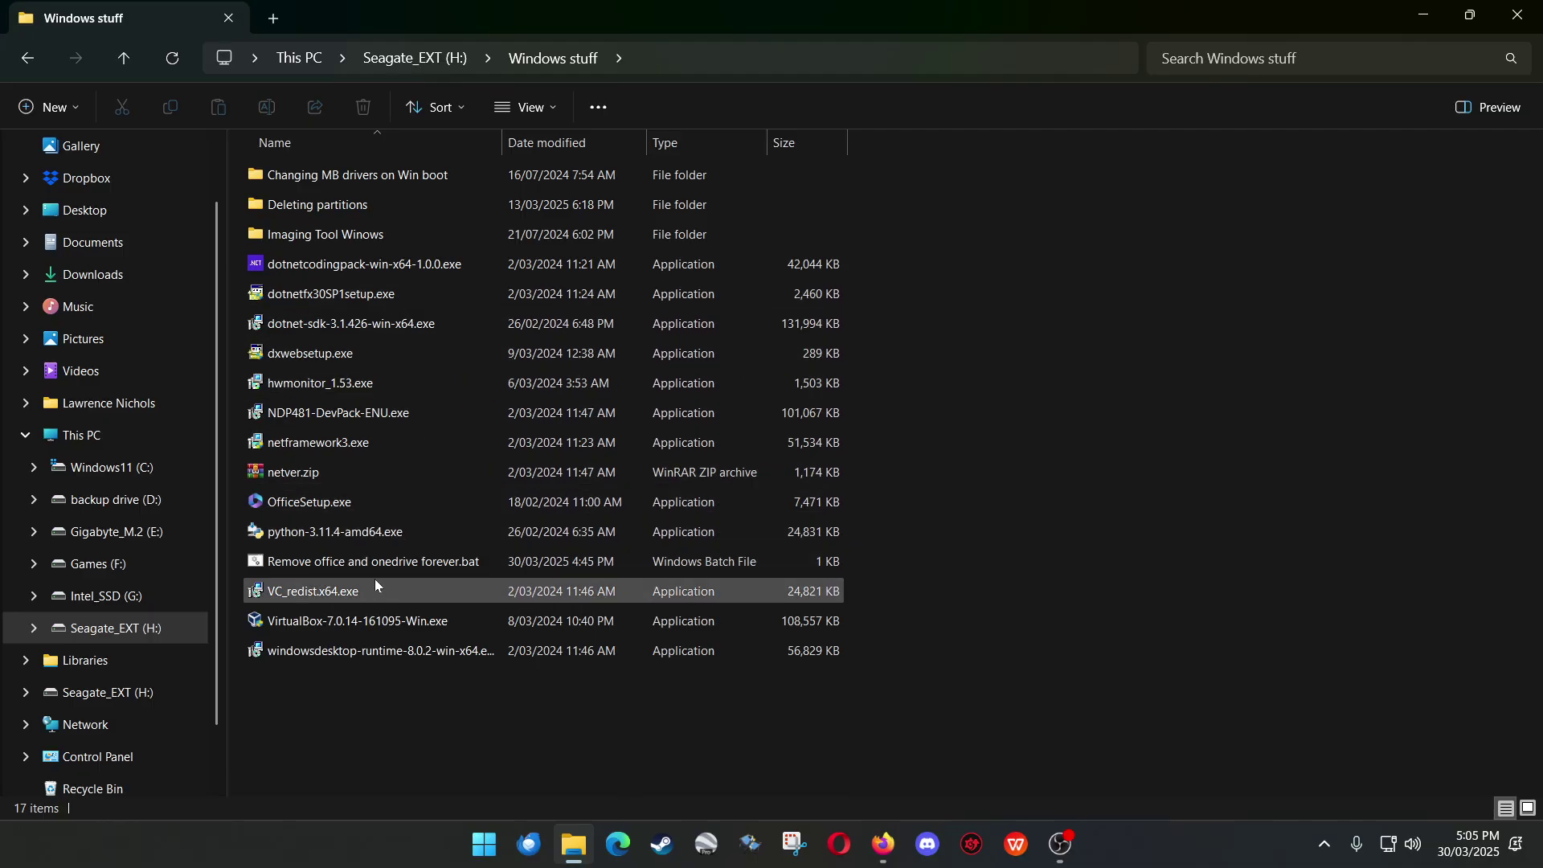
left_click(344, 562)
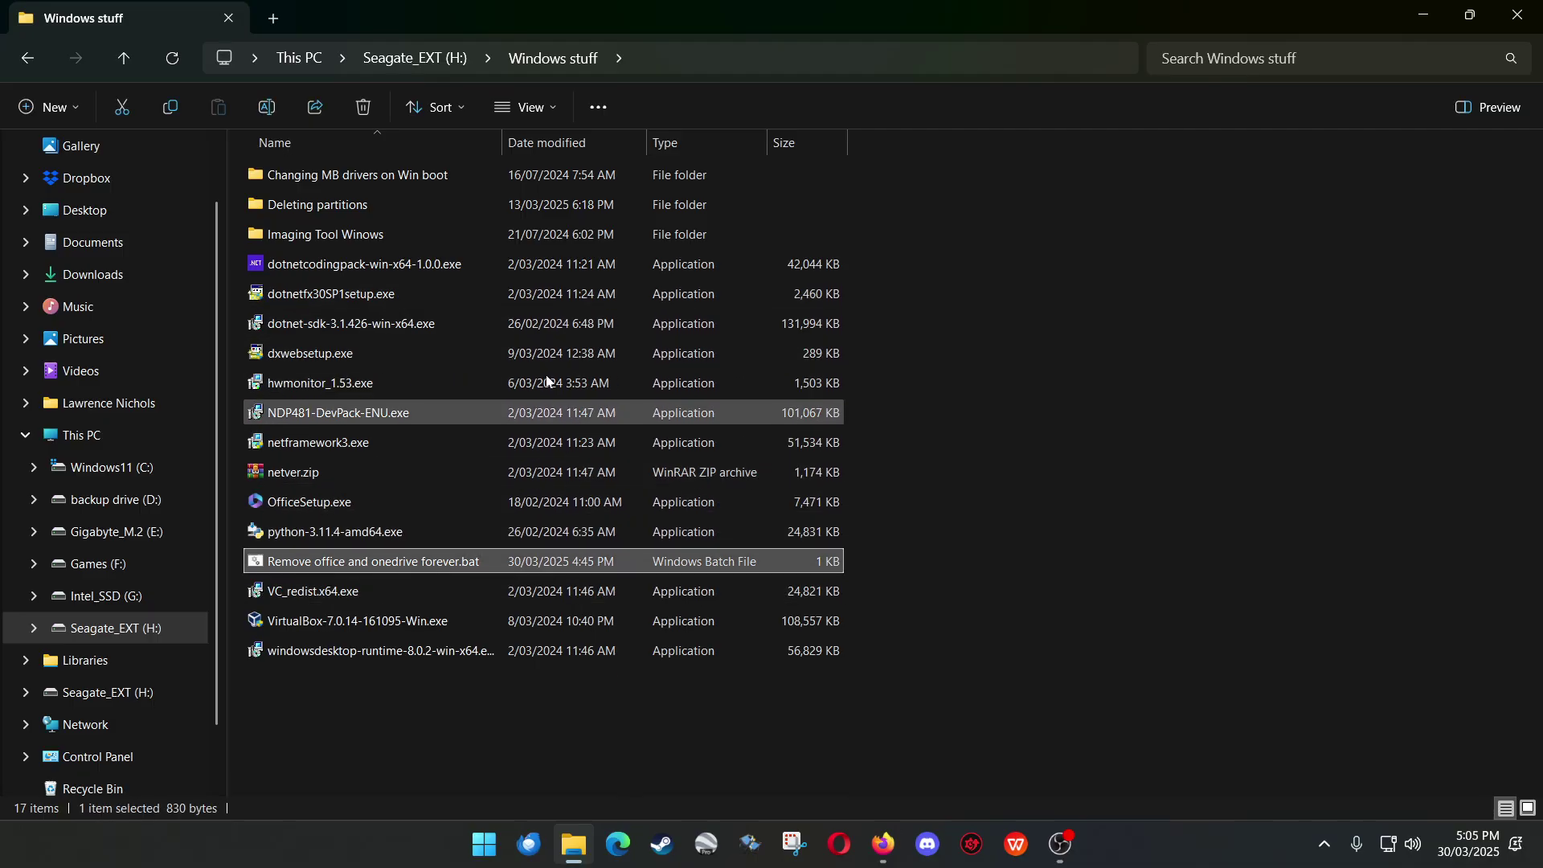
left_click_drag(504, 145, 698, 149)
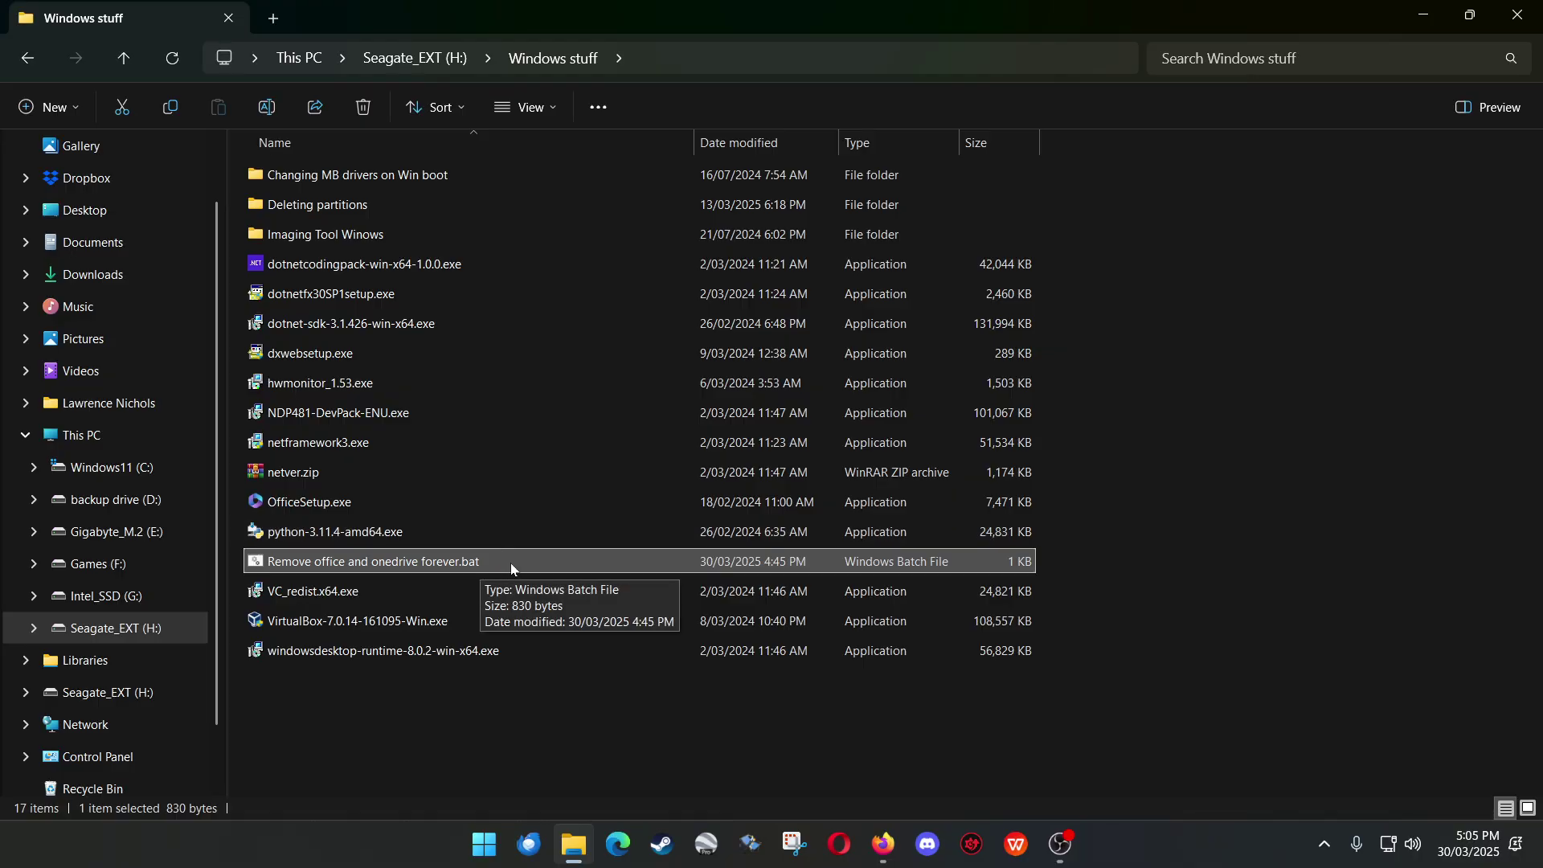
- Turn on "Hide extensions for known file types" in the folder view options and apply it
left_click(599, 114)
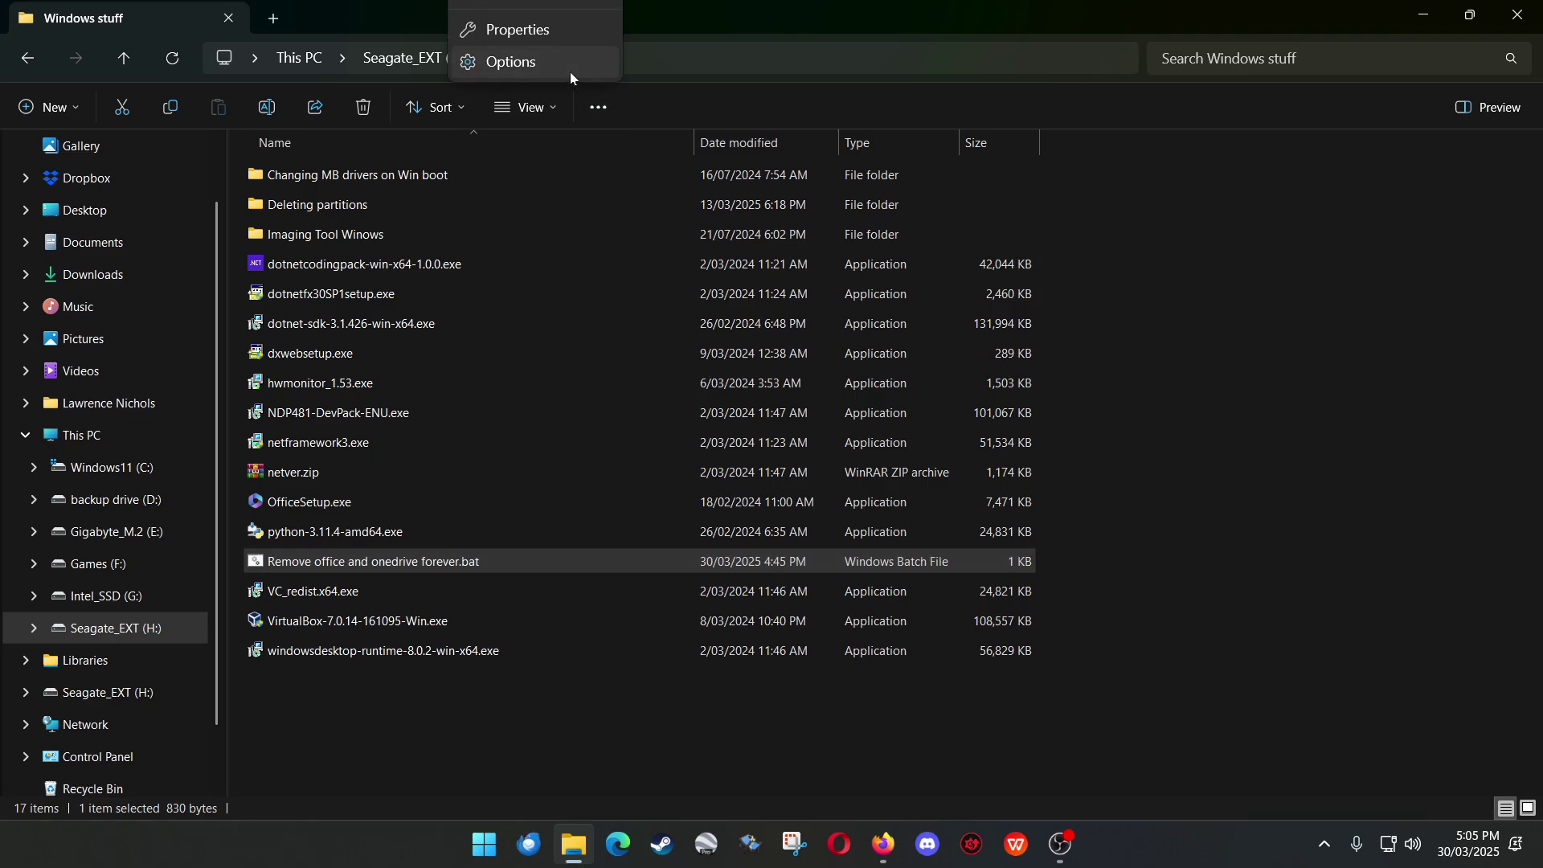
left_click(571, 71)
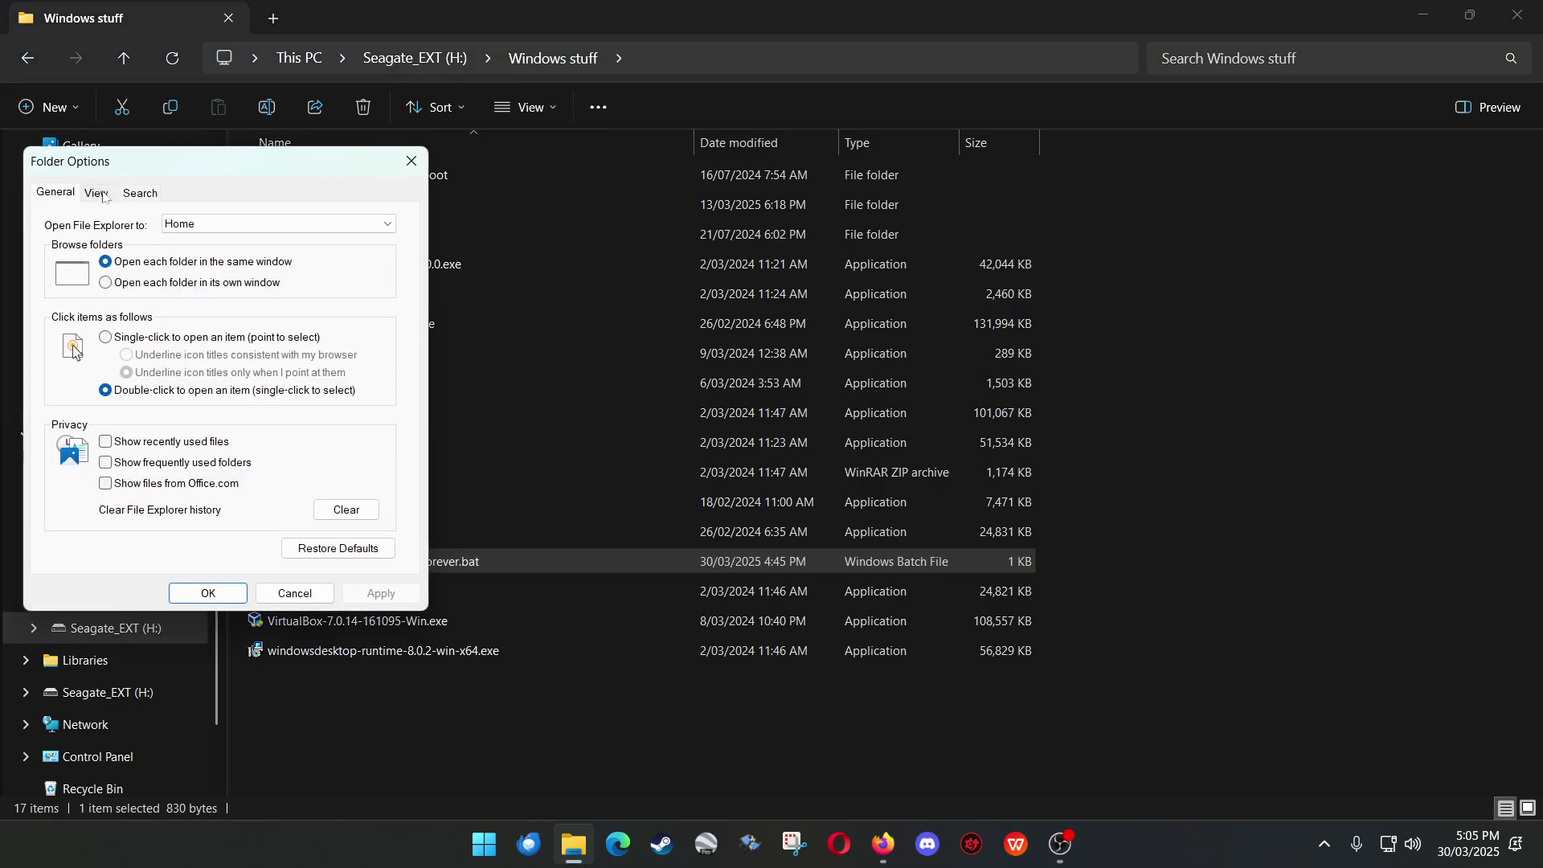
left_click(100, 193)
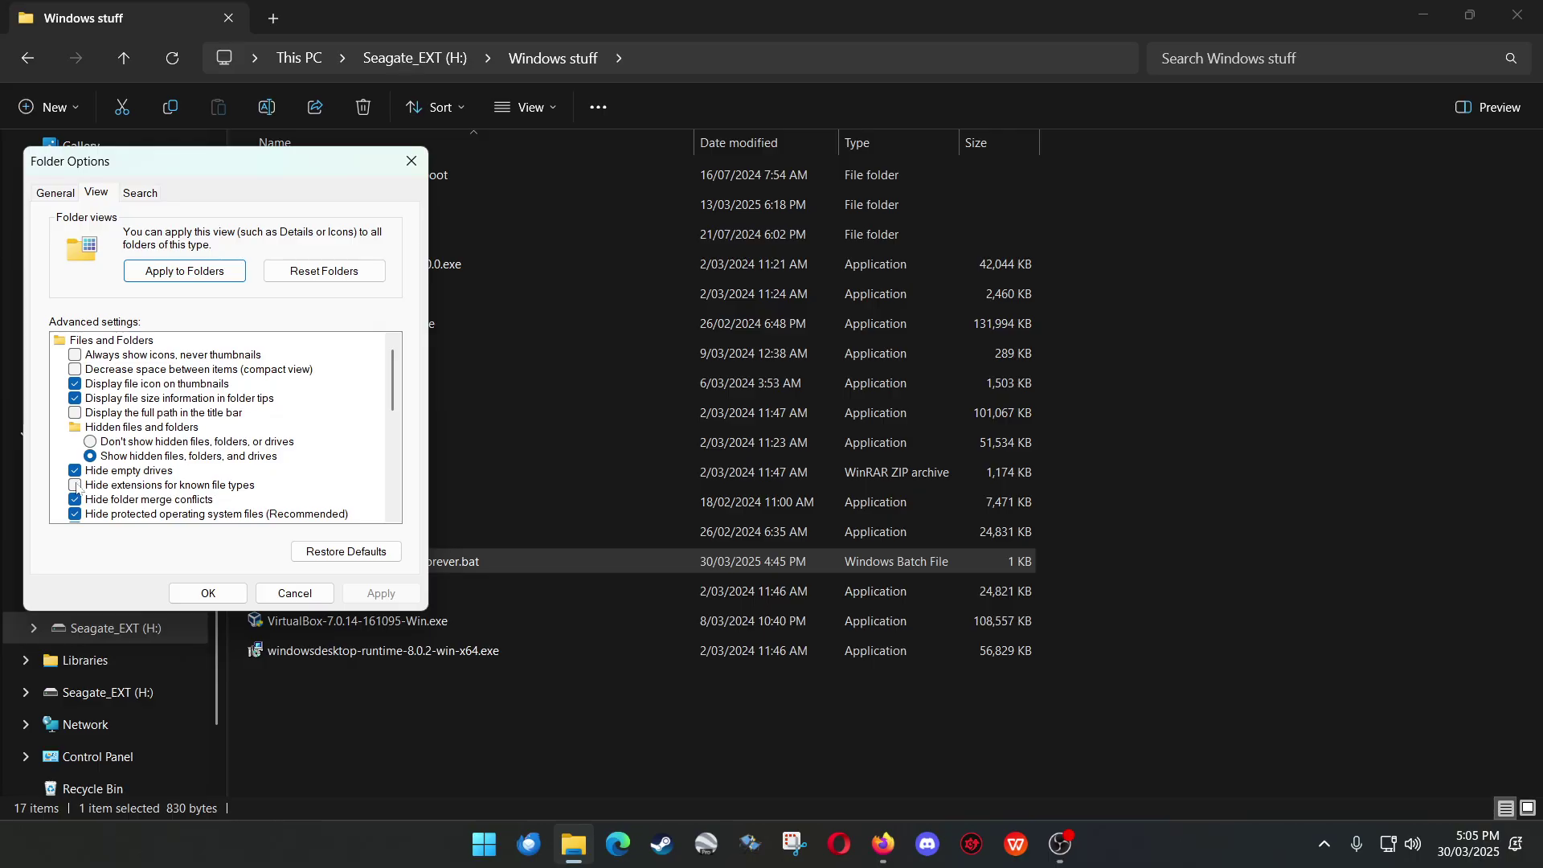
left_click_drag(220, 168, 1095, 204)
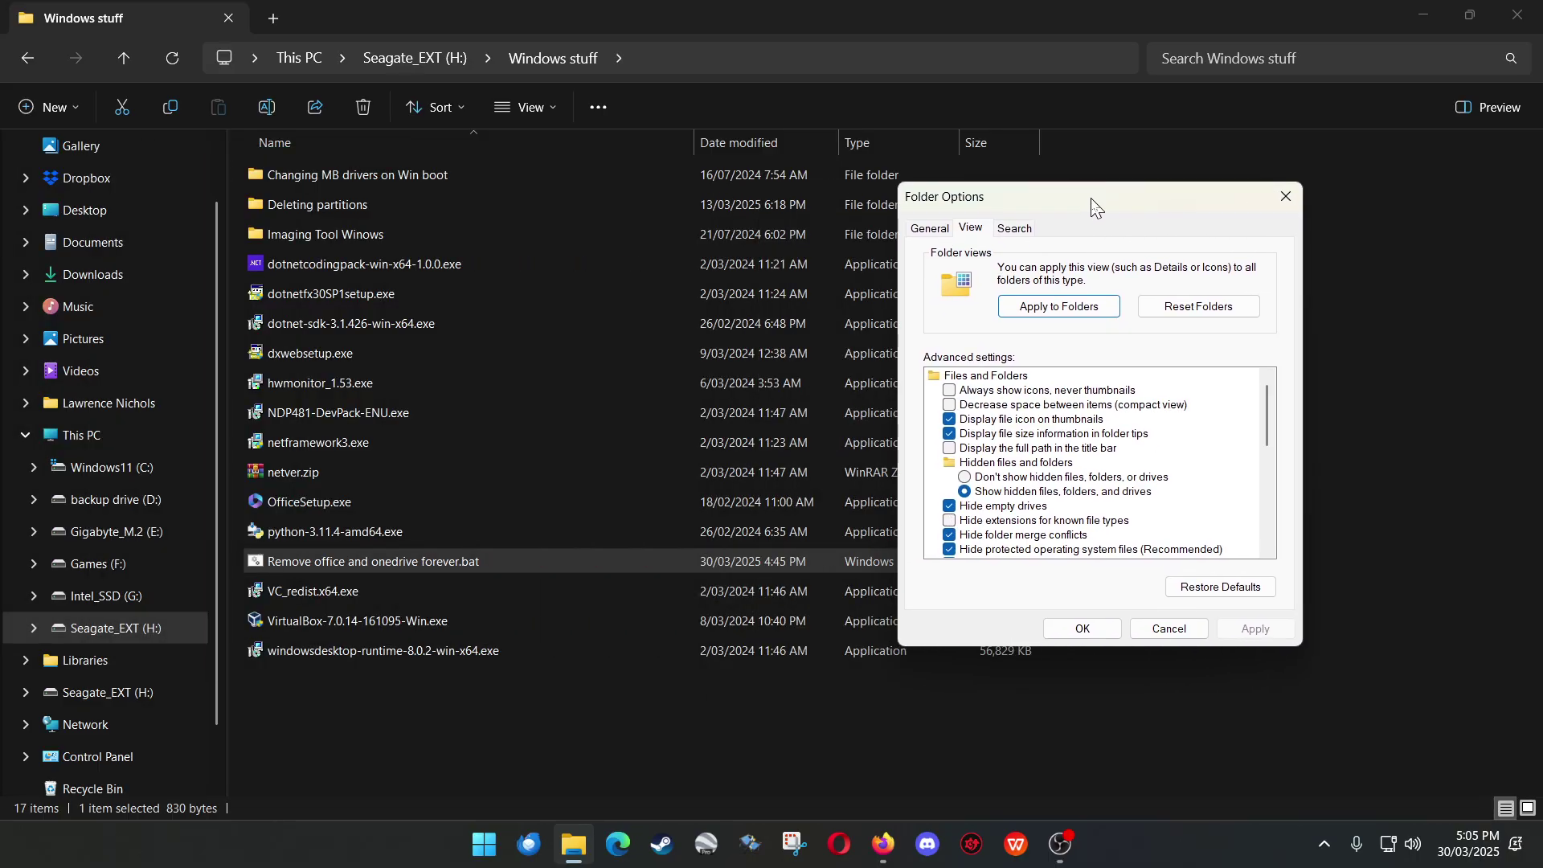
left_click(951, 521)
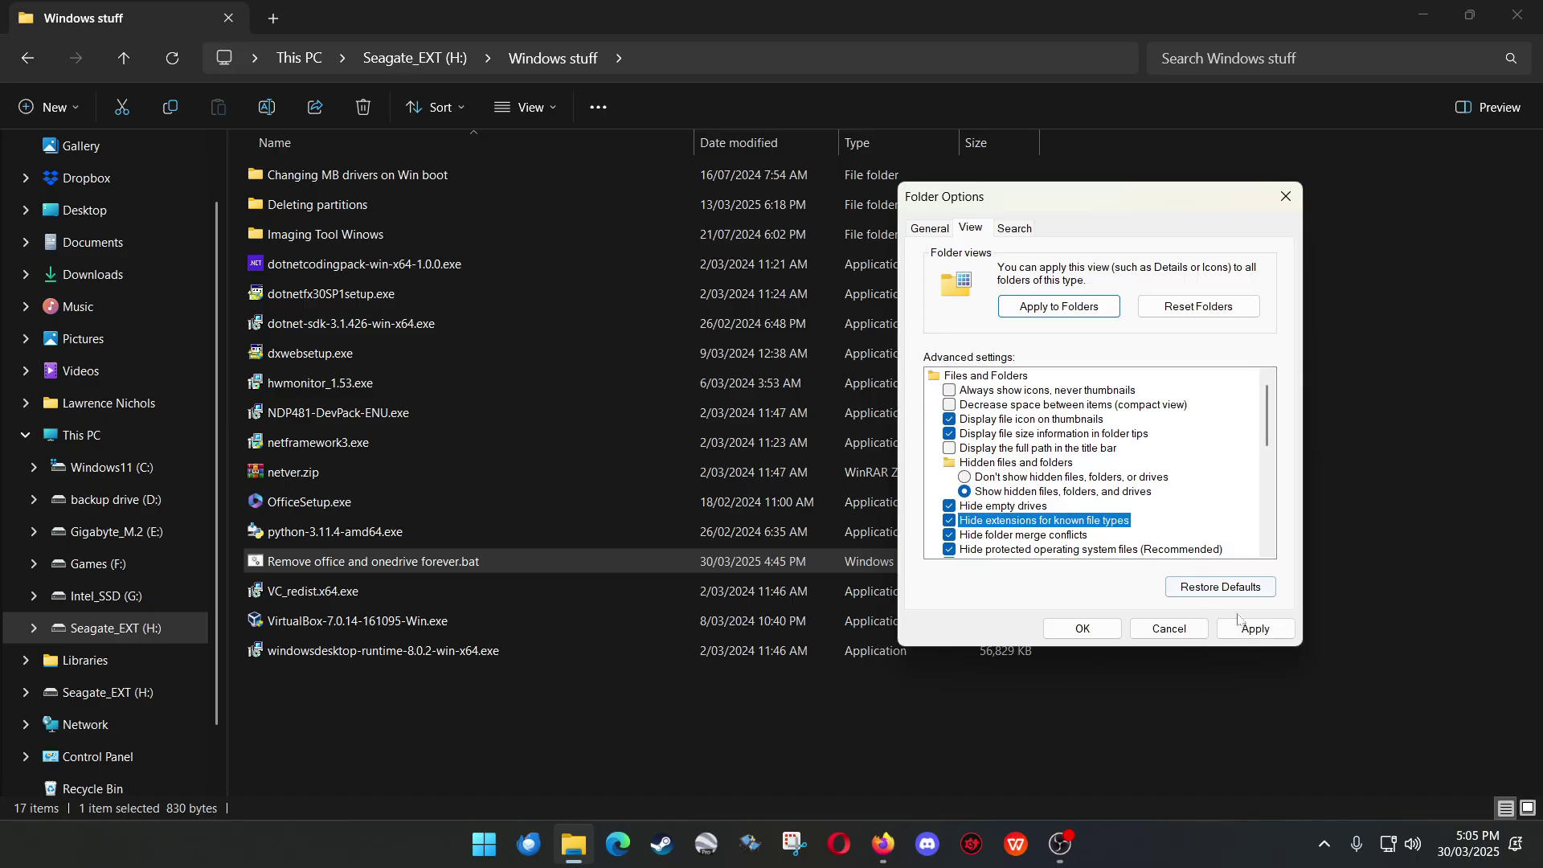
left_click(1254, 630)
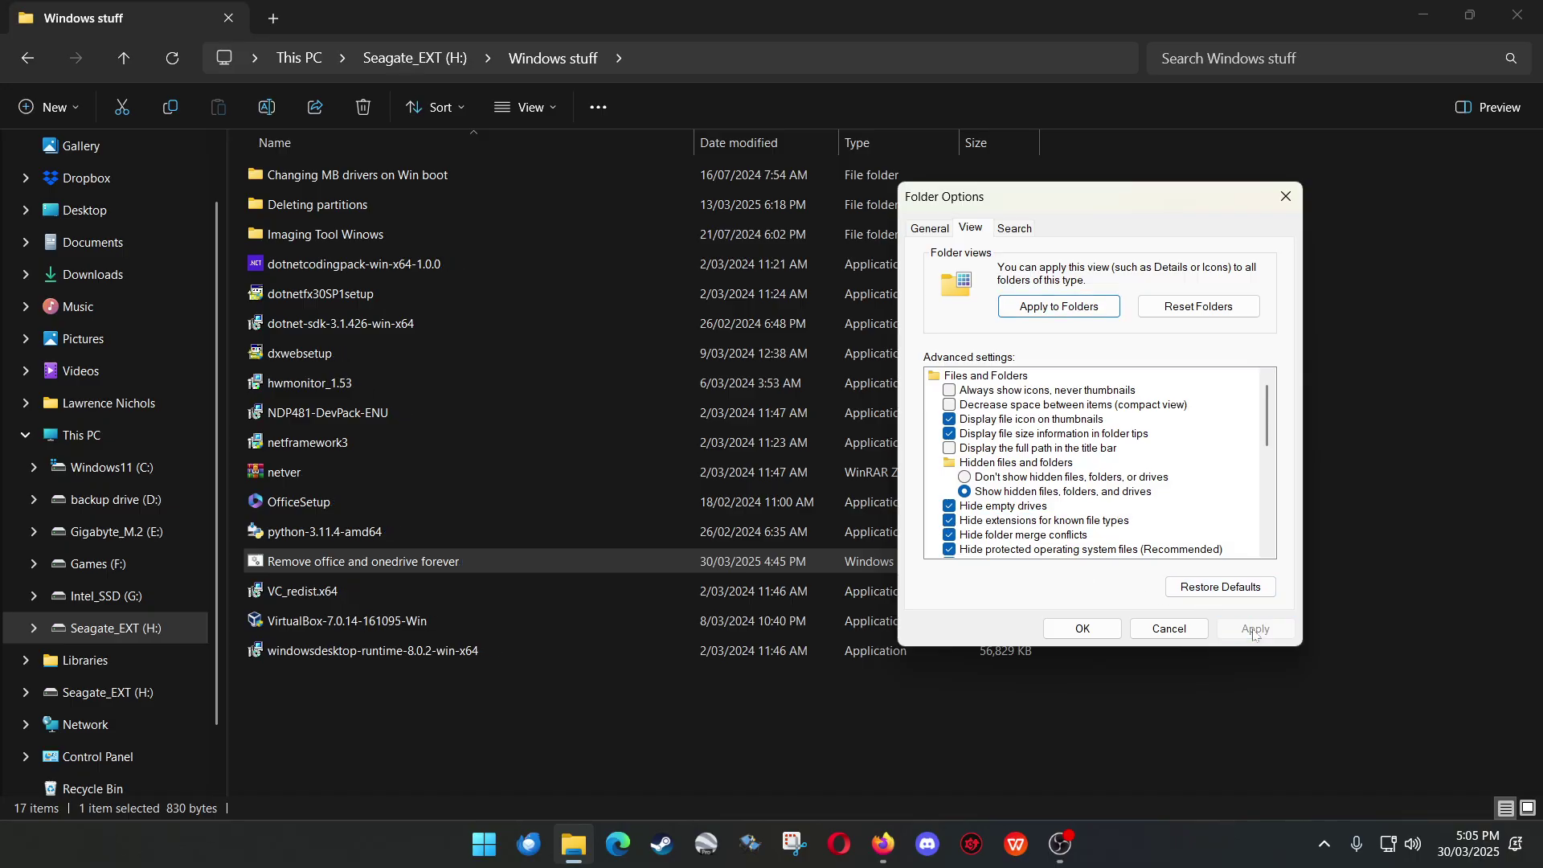
- Turn "Hide extensions for known file types" off again, apply it and close the folder options
left_click(951, 521)
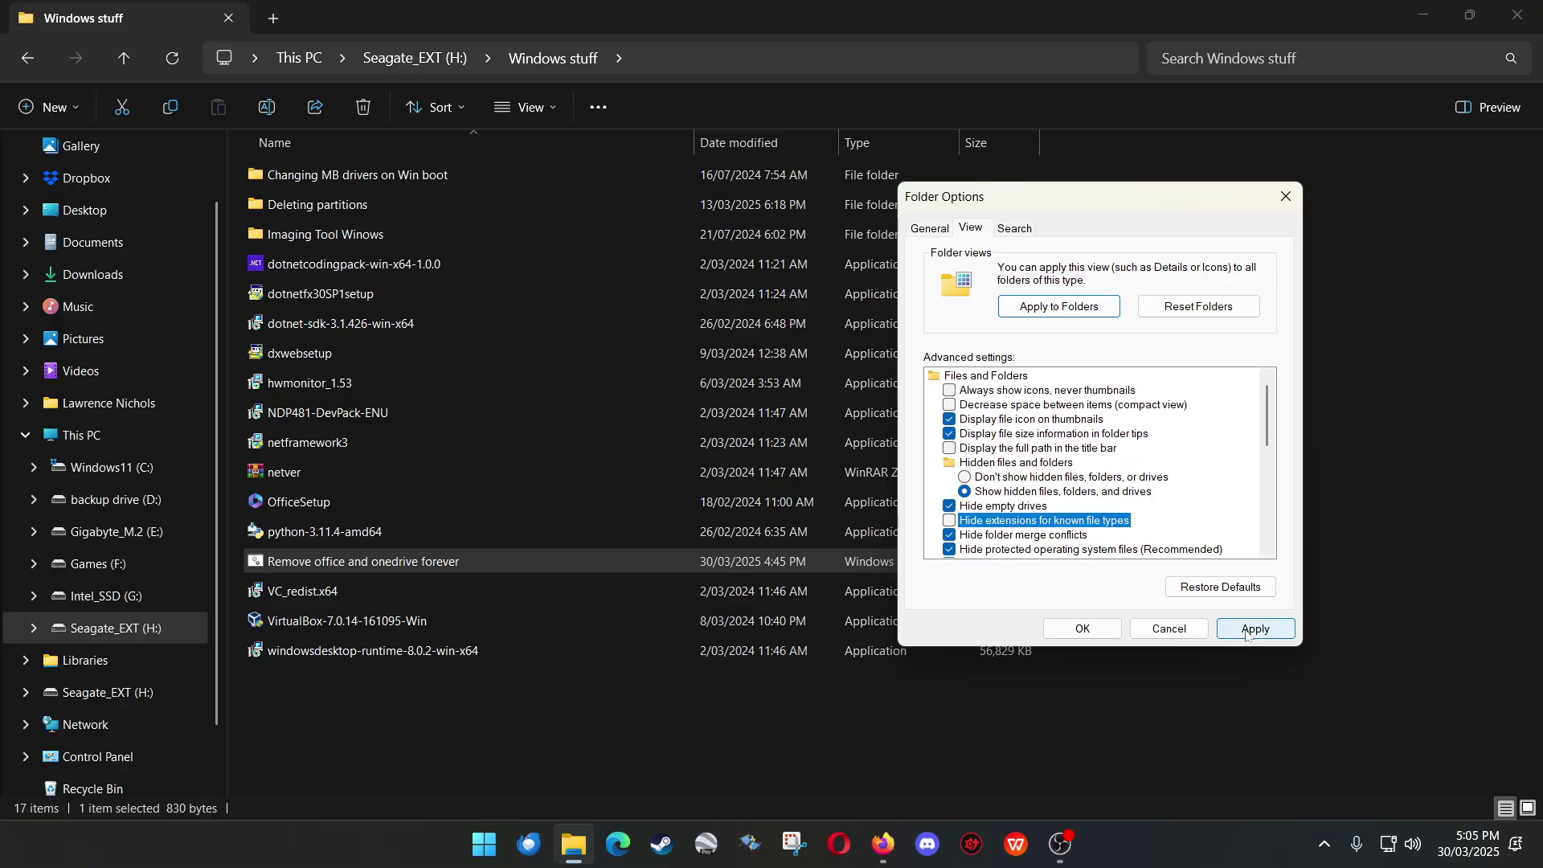
left_click(1254, 629)
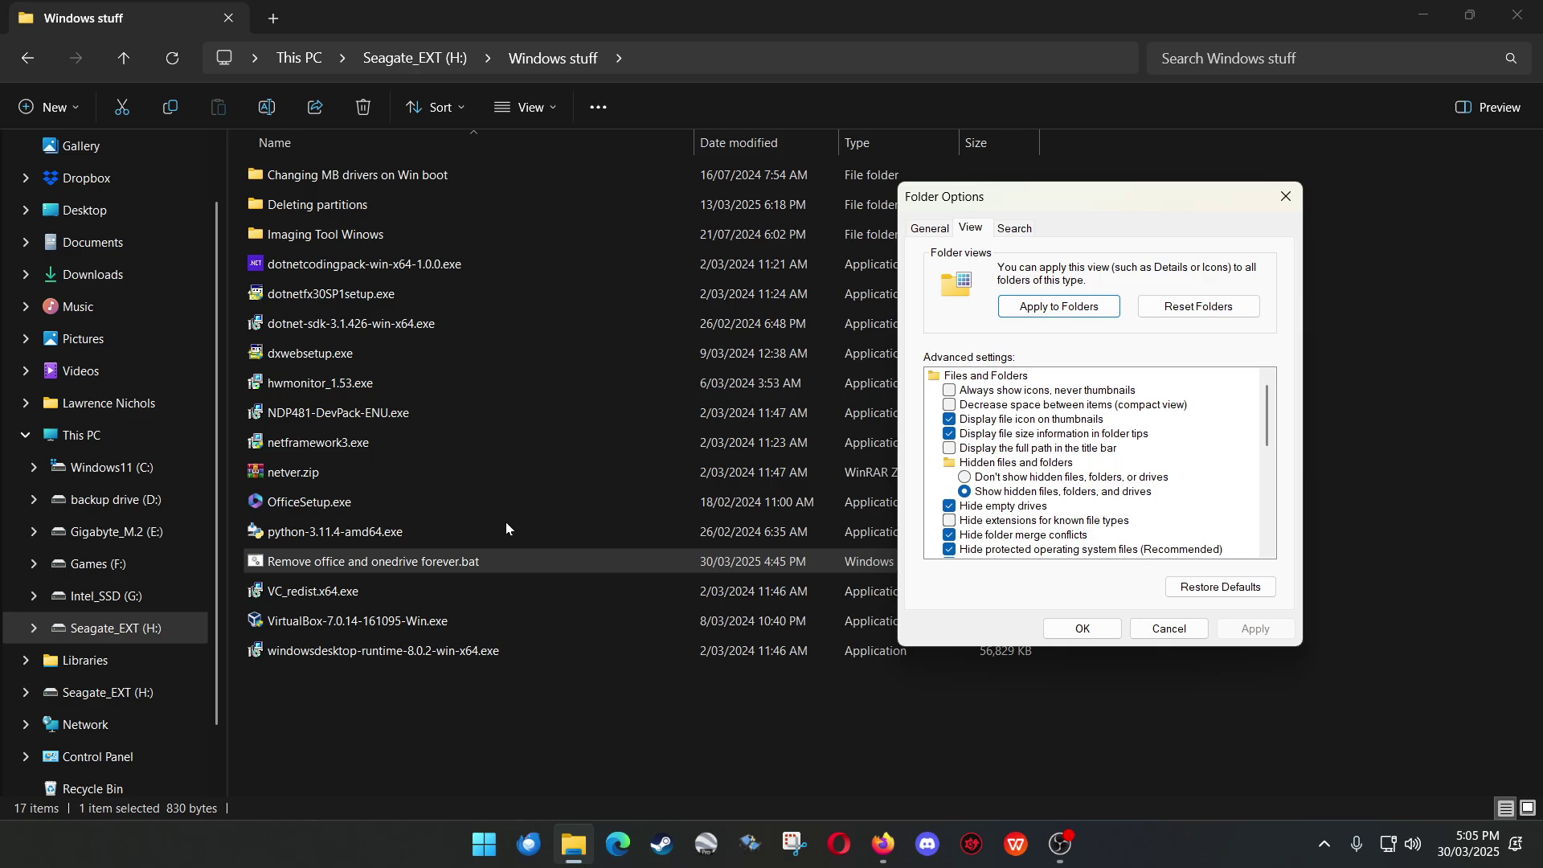
left_click(1084, 629)
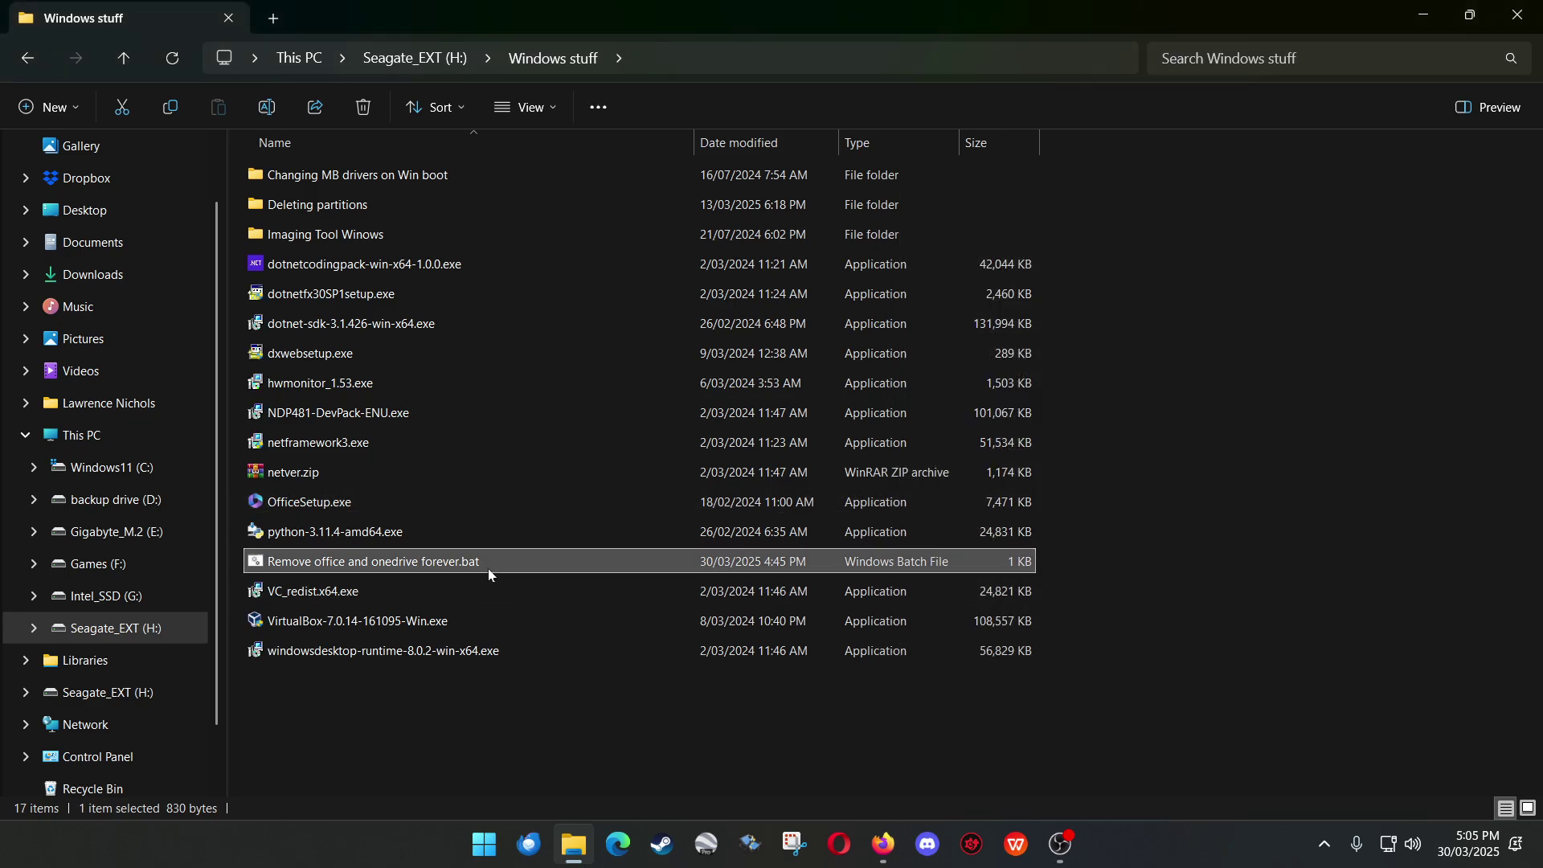
- Open "Remove office and onedrive forever.bat" in Notepad++, review its package removal, leftover cleanup and install-blocking commands, and close it
right_click(447, 568)
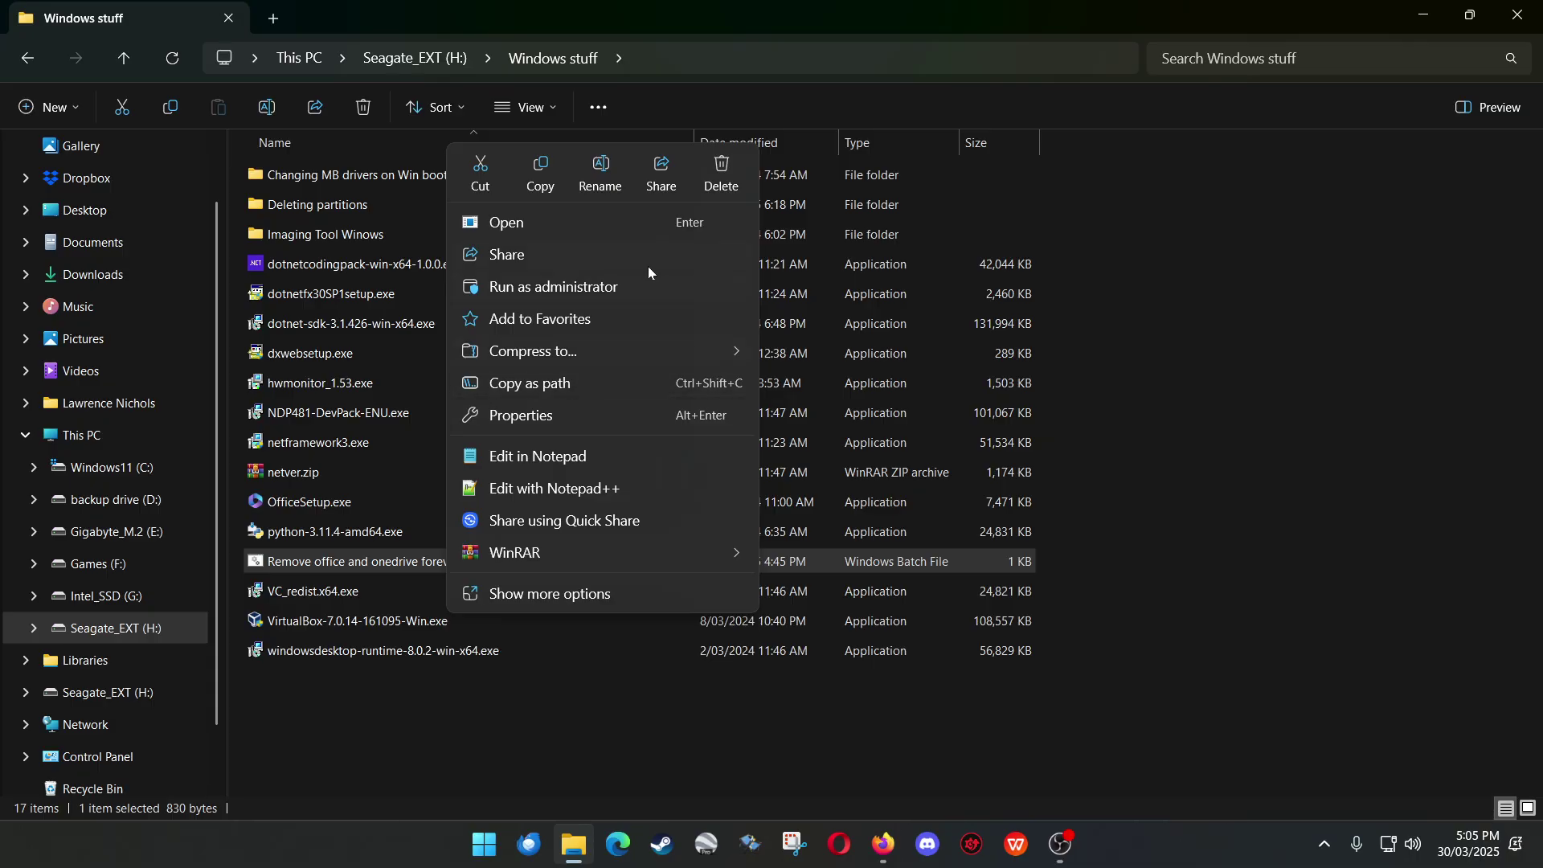
left_click(571, 486)
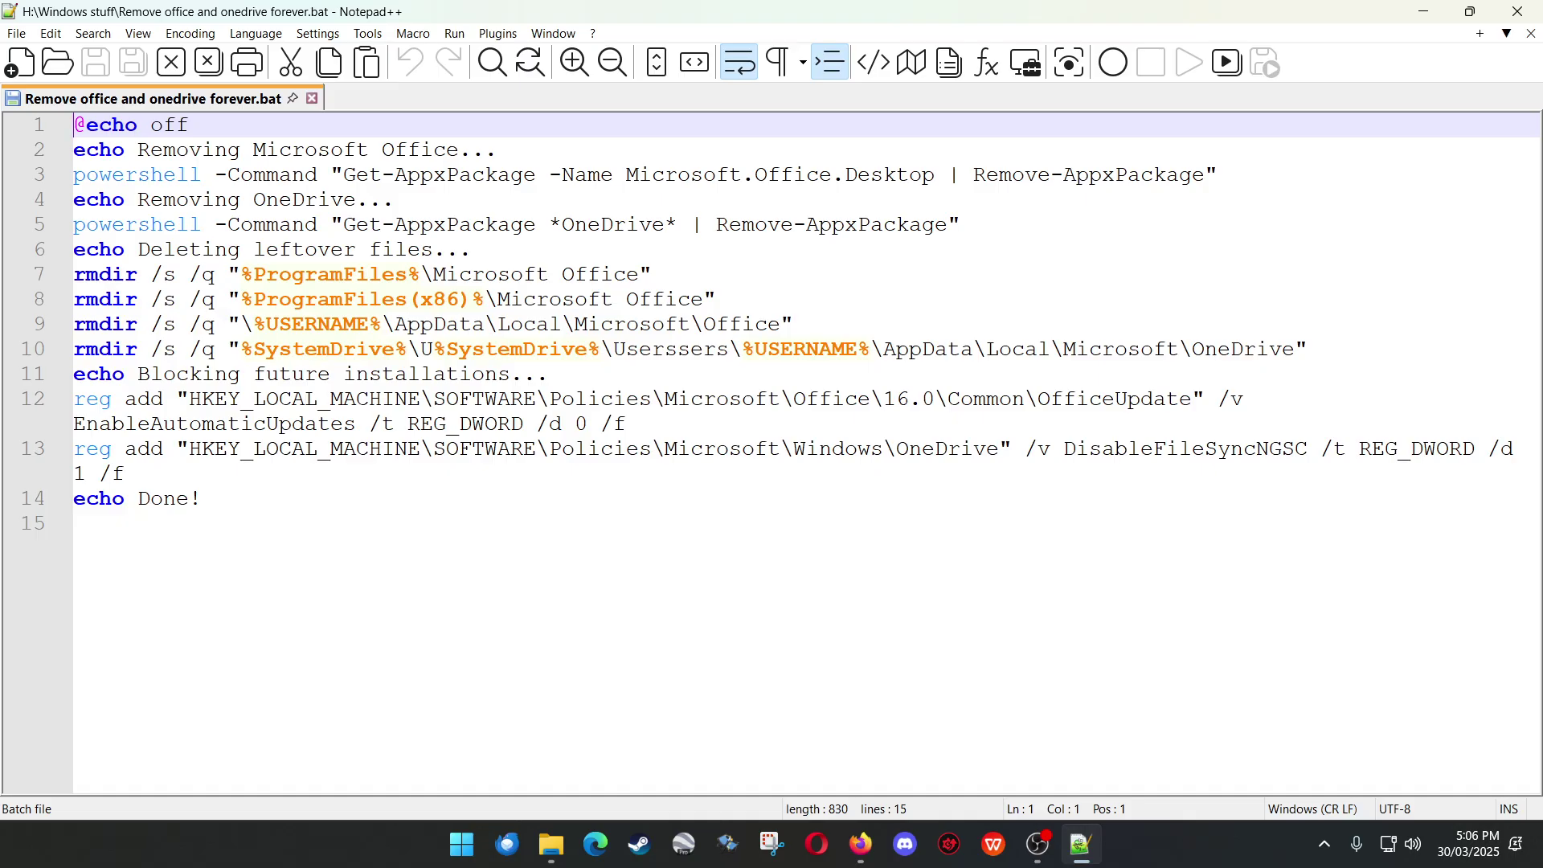
left_click_drag(152, 149, 413, 149)
left_click_drag(228, 175, 394, 199)
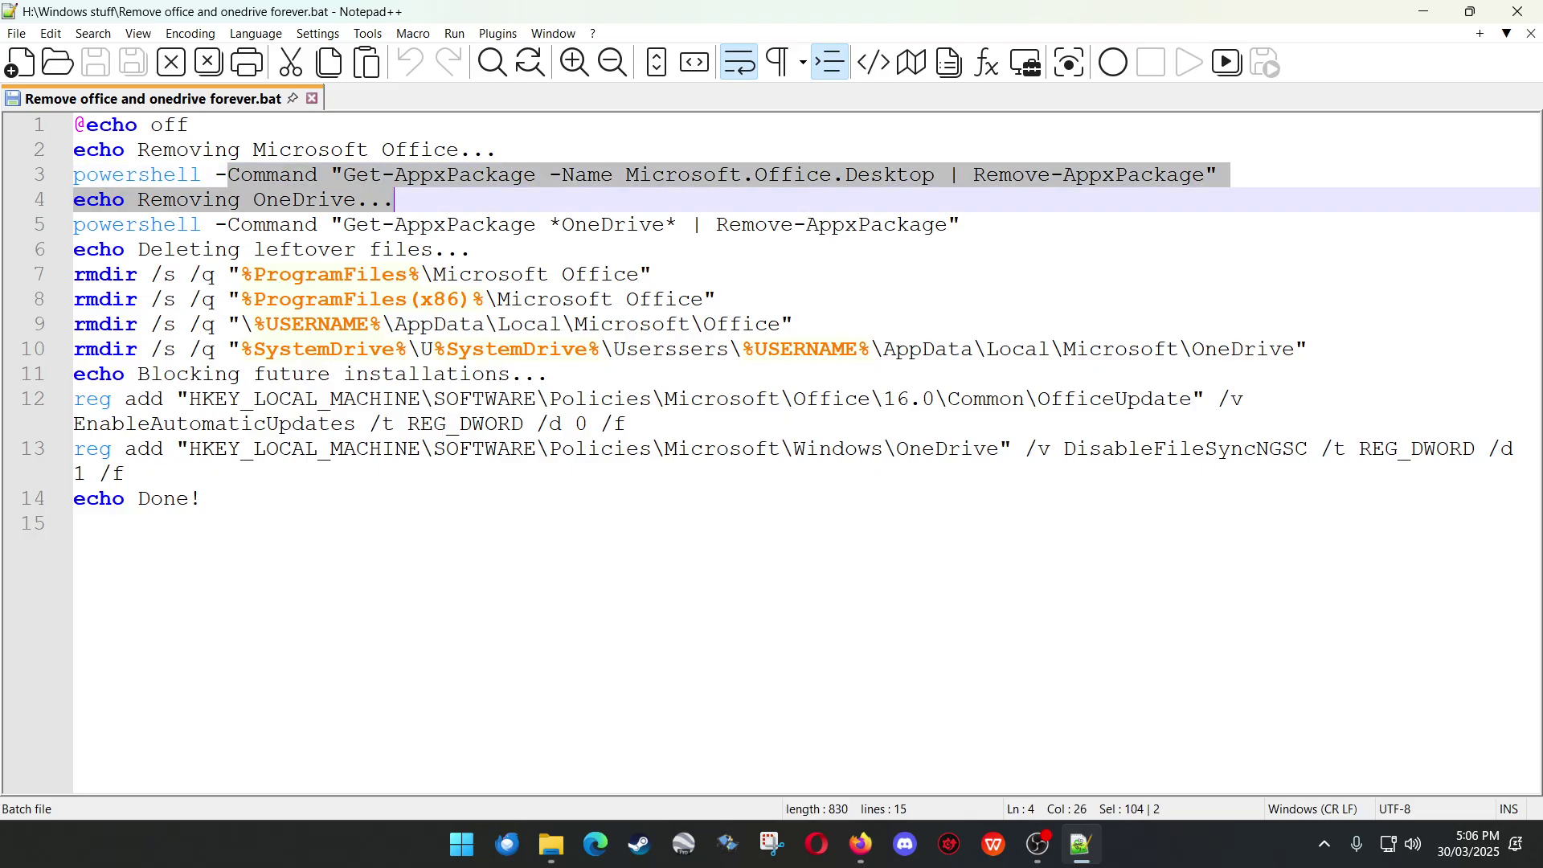
left_click(415, 200)
left_click_drag(279, 224, 485, 225)
left_click_drag(215, 249, 656, 298)
left_click_drag(560, 324, 675, 326)
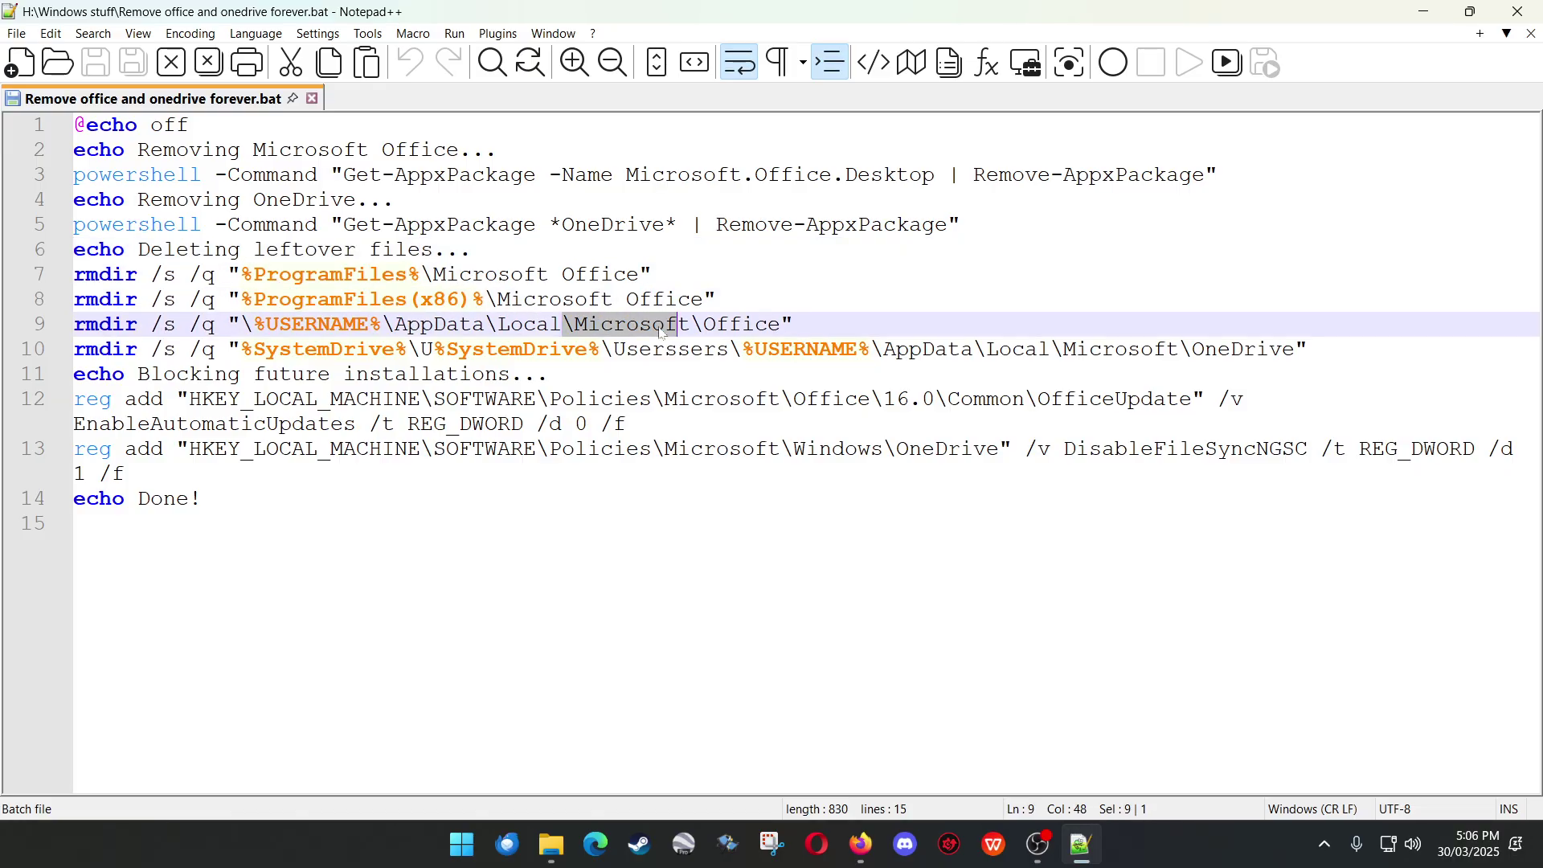
left_click_drag(589, 349, 664, 349)
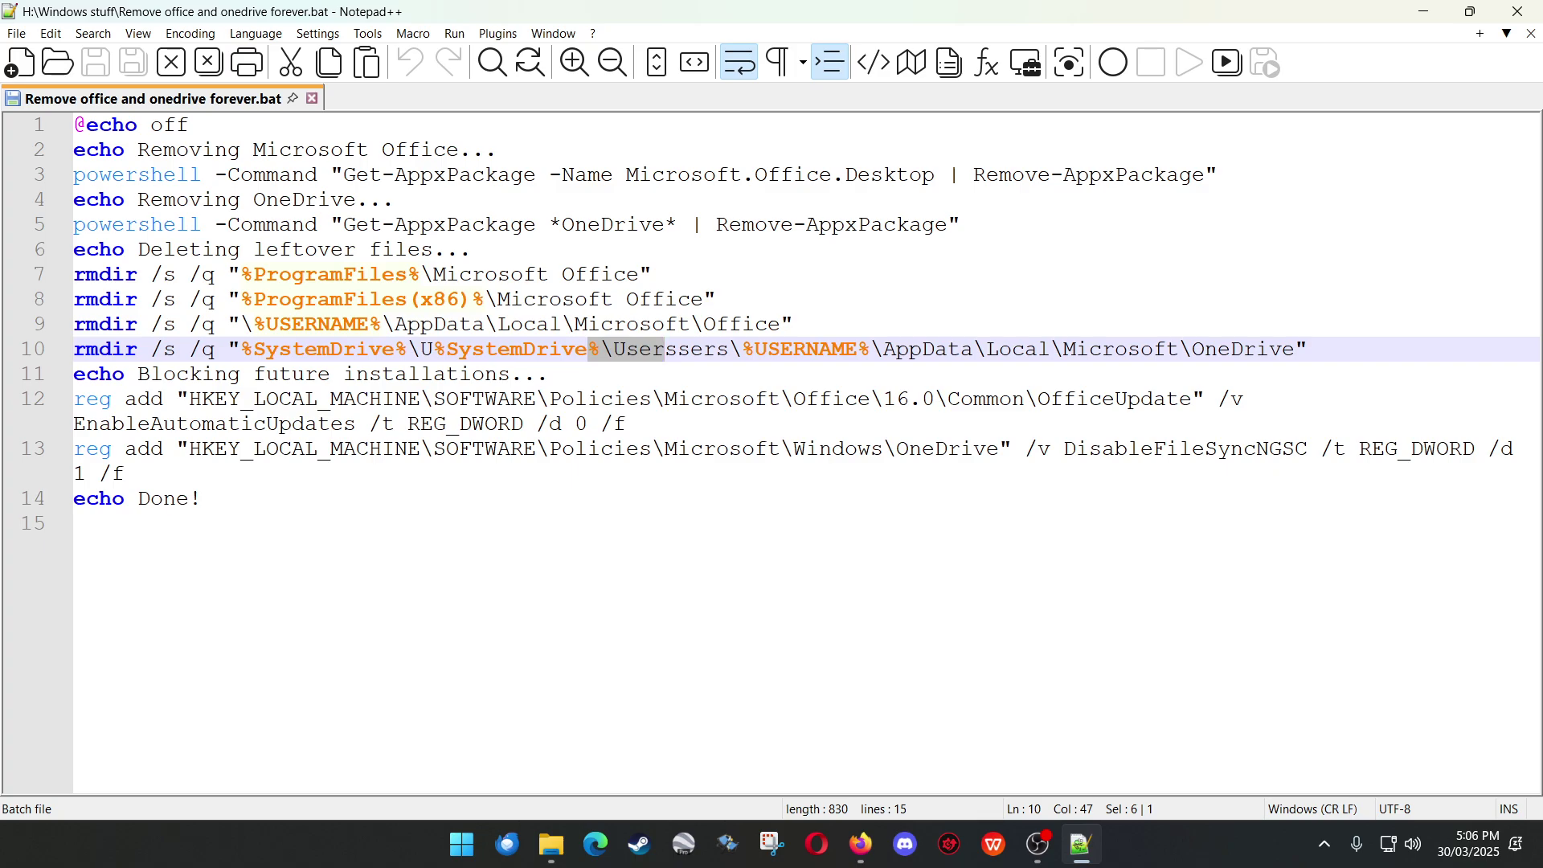
left_click(74, 524)
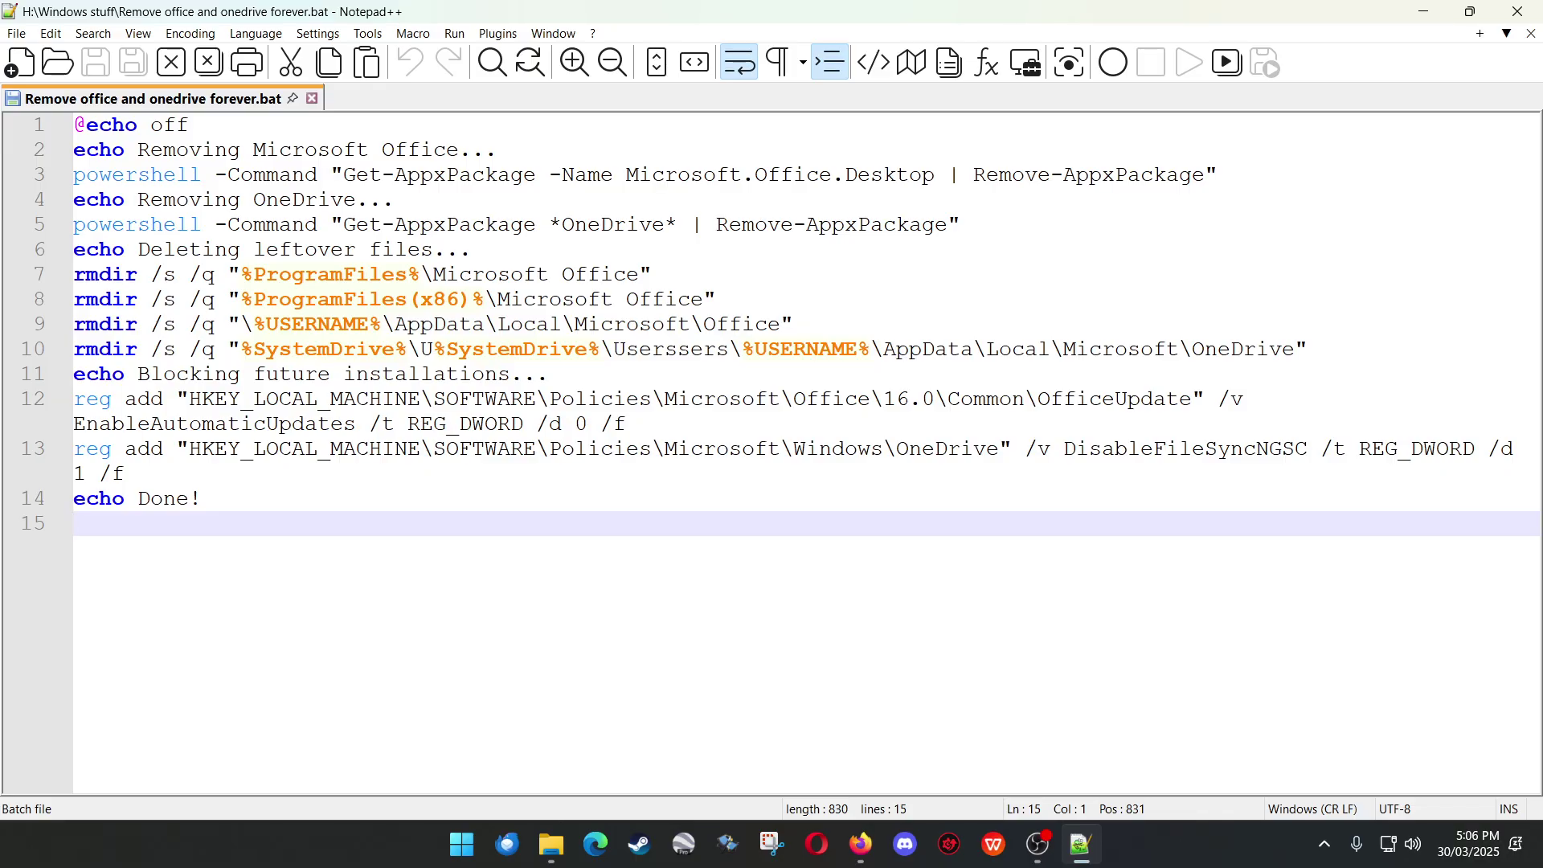
left_click(1517, 11)
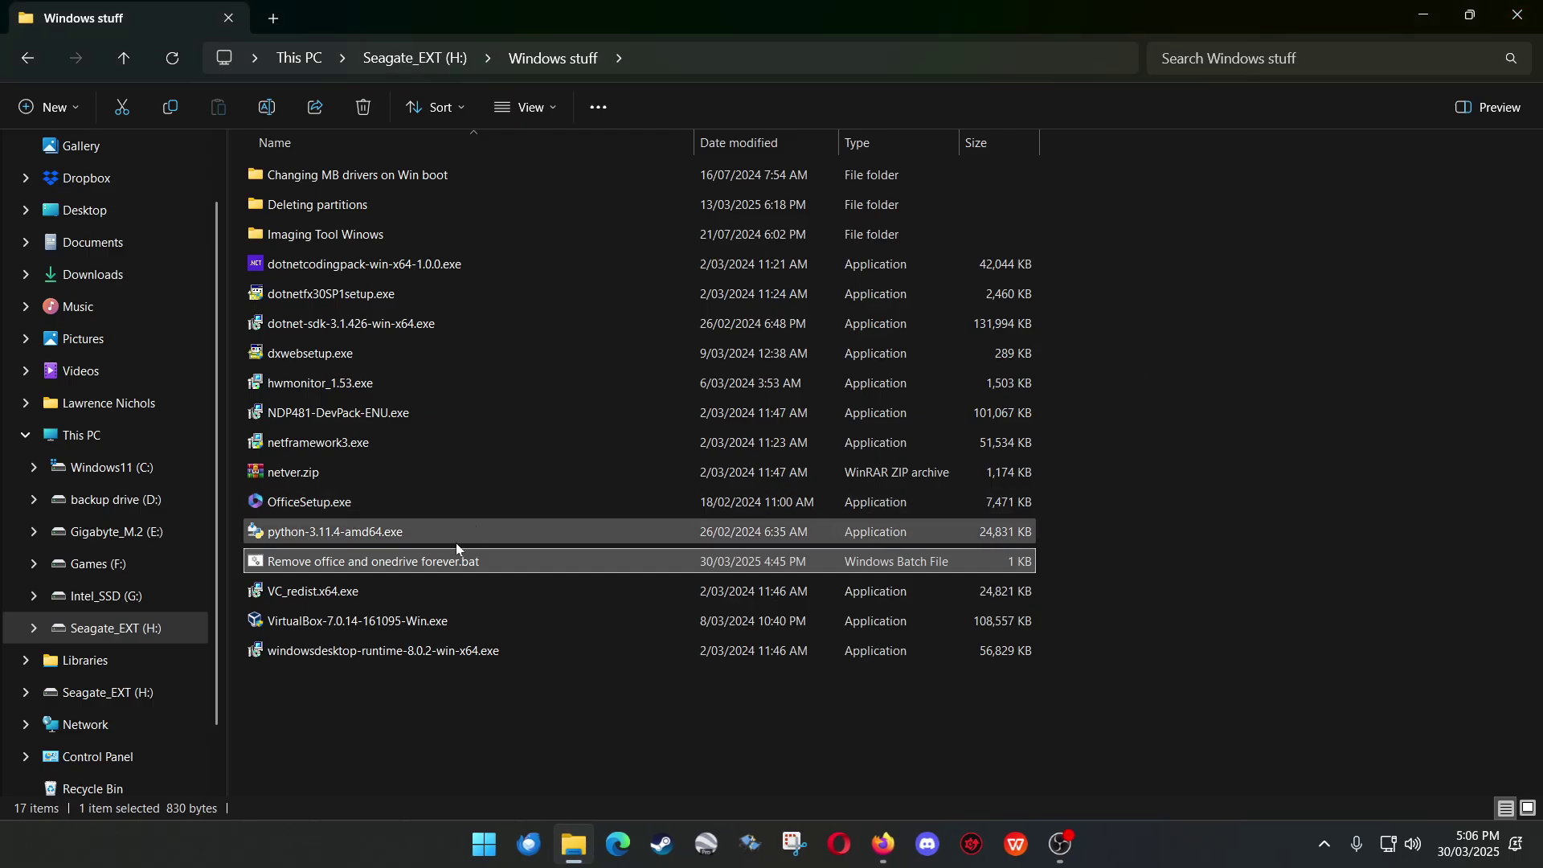
double_click(429, 566)
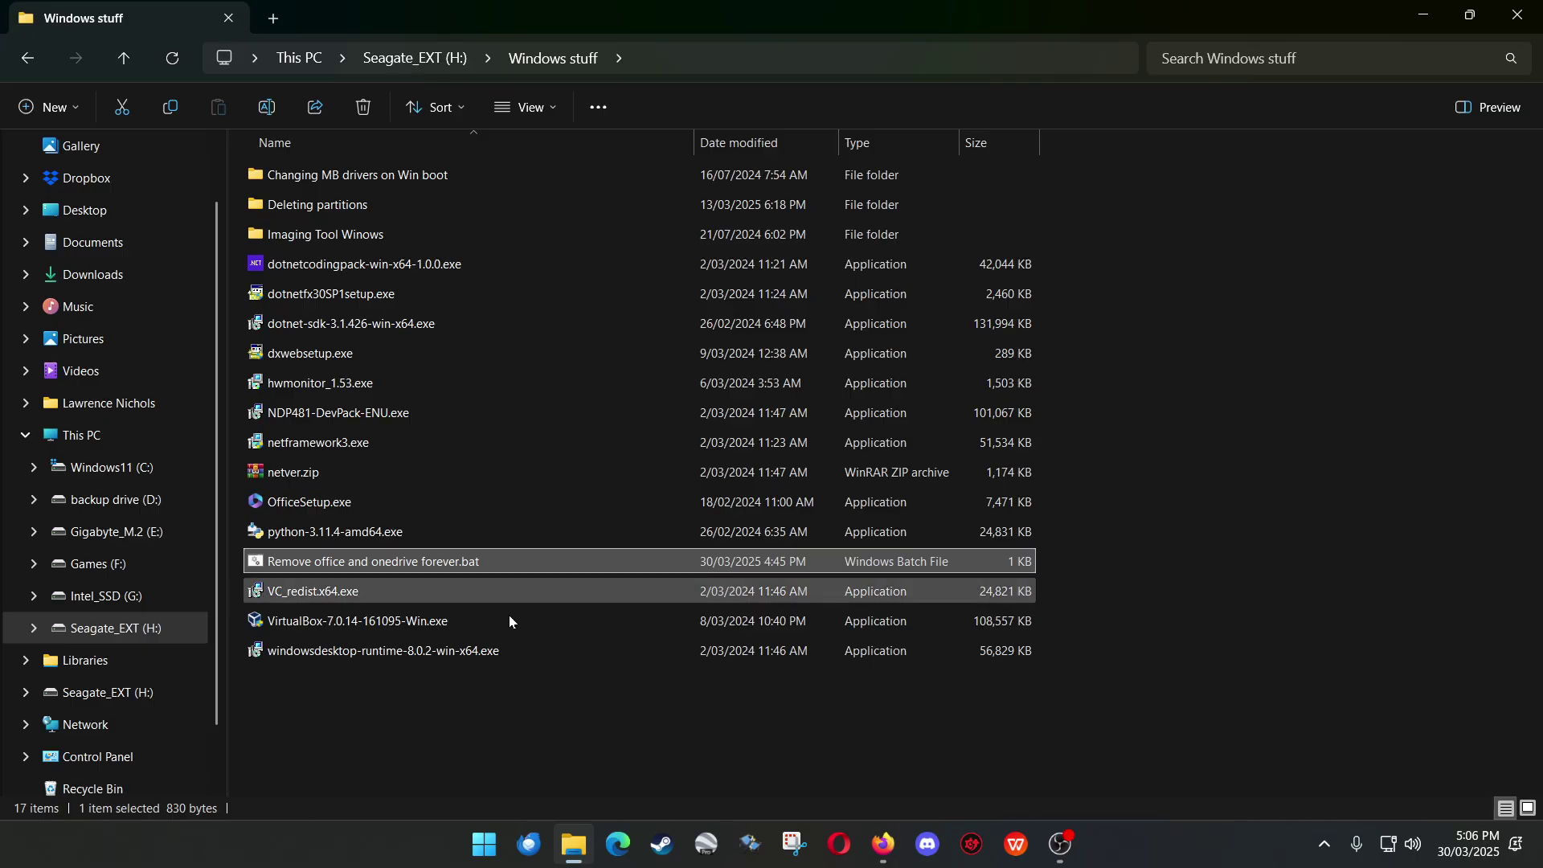
left_click(517, 754)
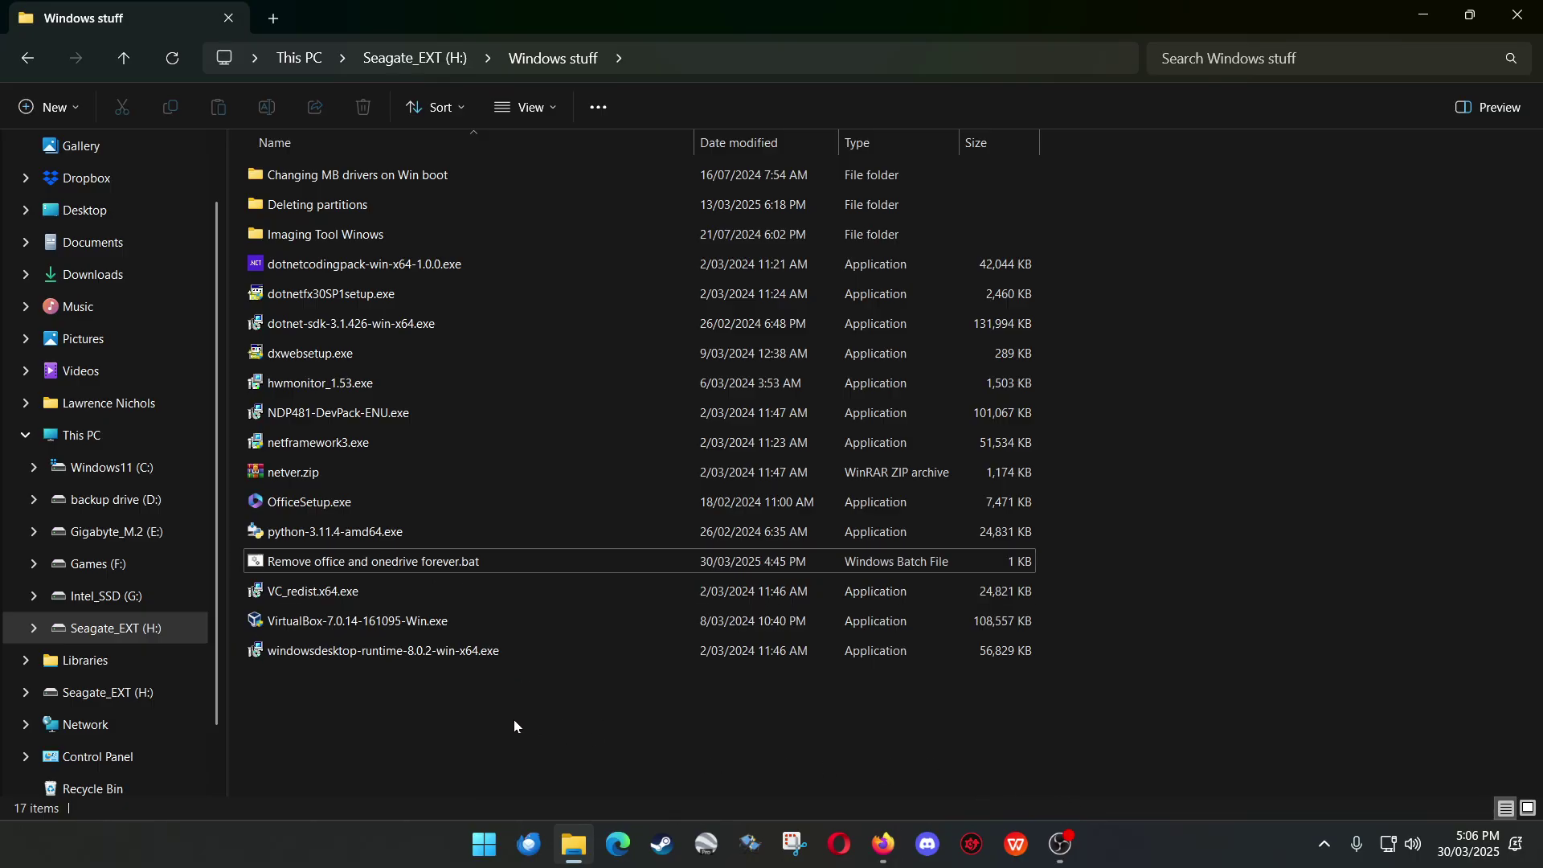
- Open Task Scheduler by running taskschd.msc
key("super+r")
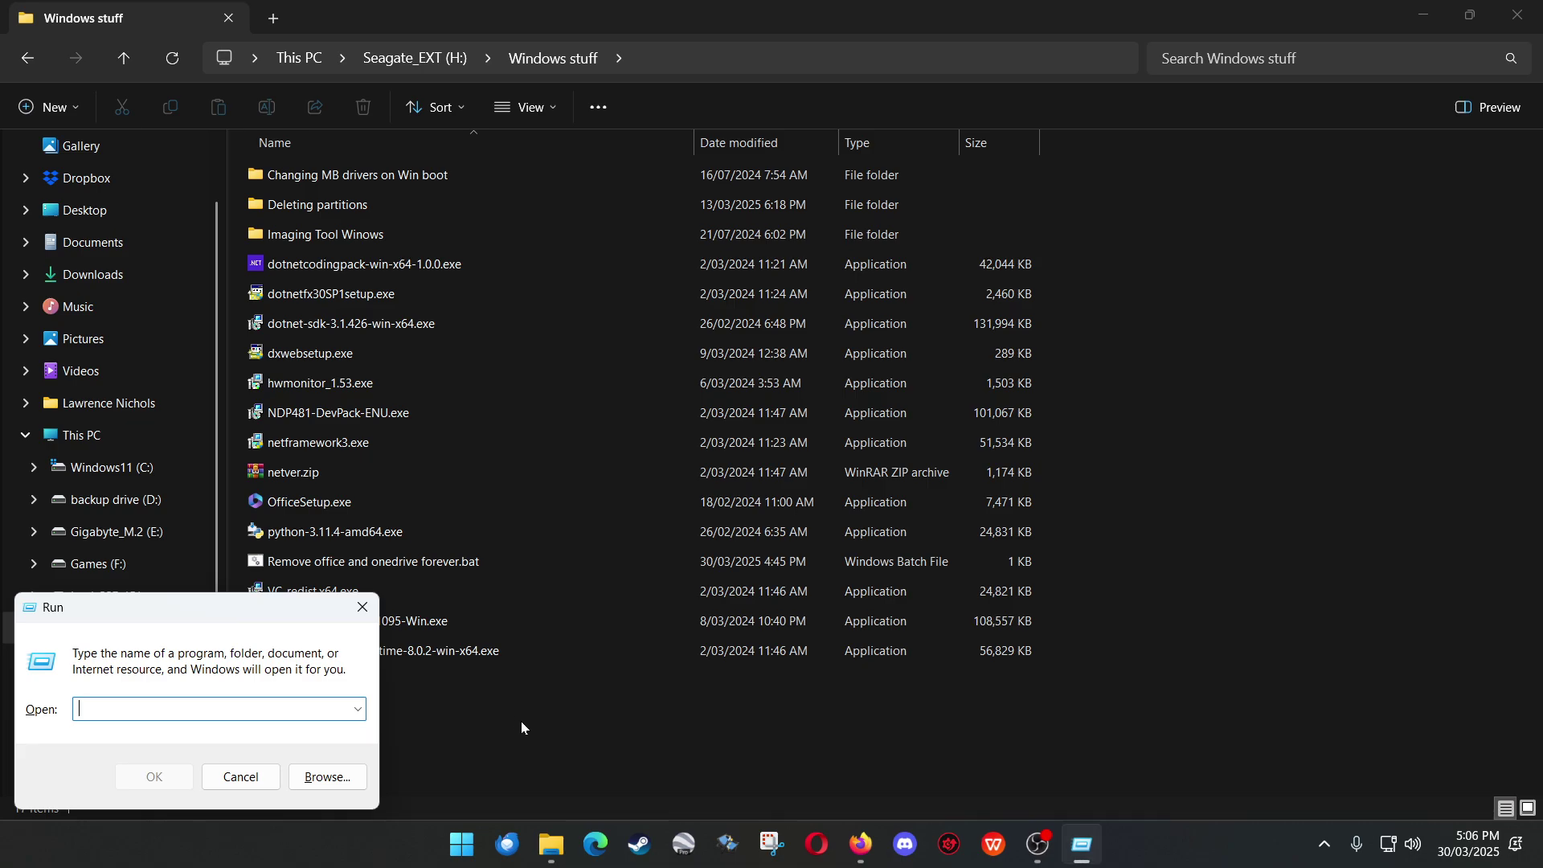
type("tas")
type("schd.msc")
key("Return")
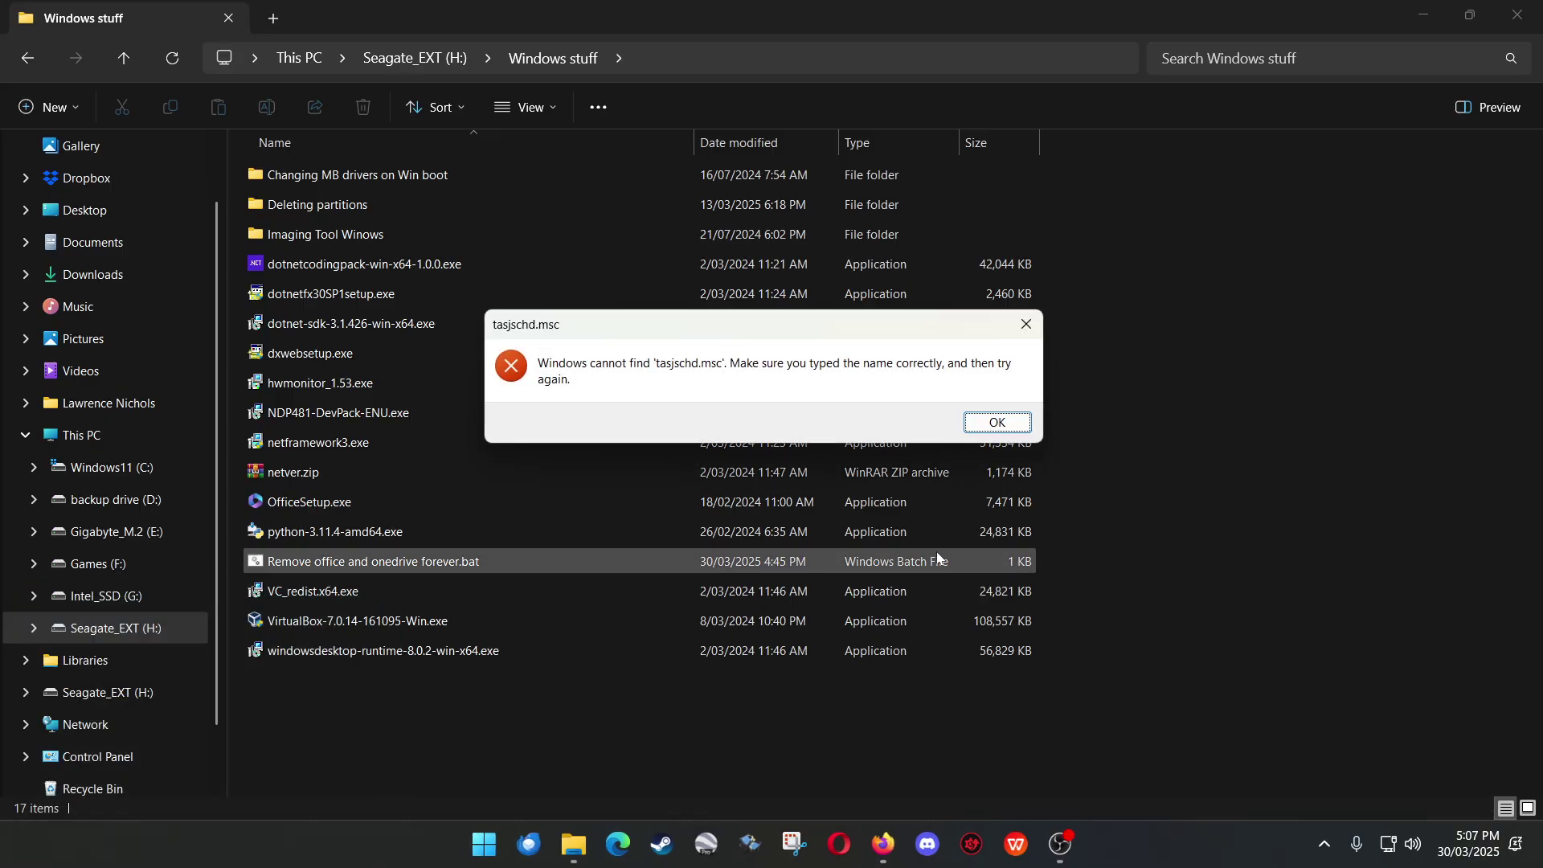
left_click(997, 424)
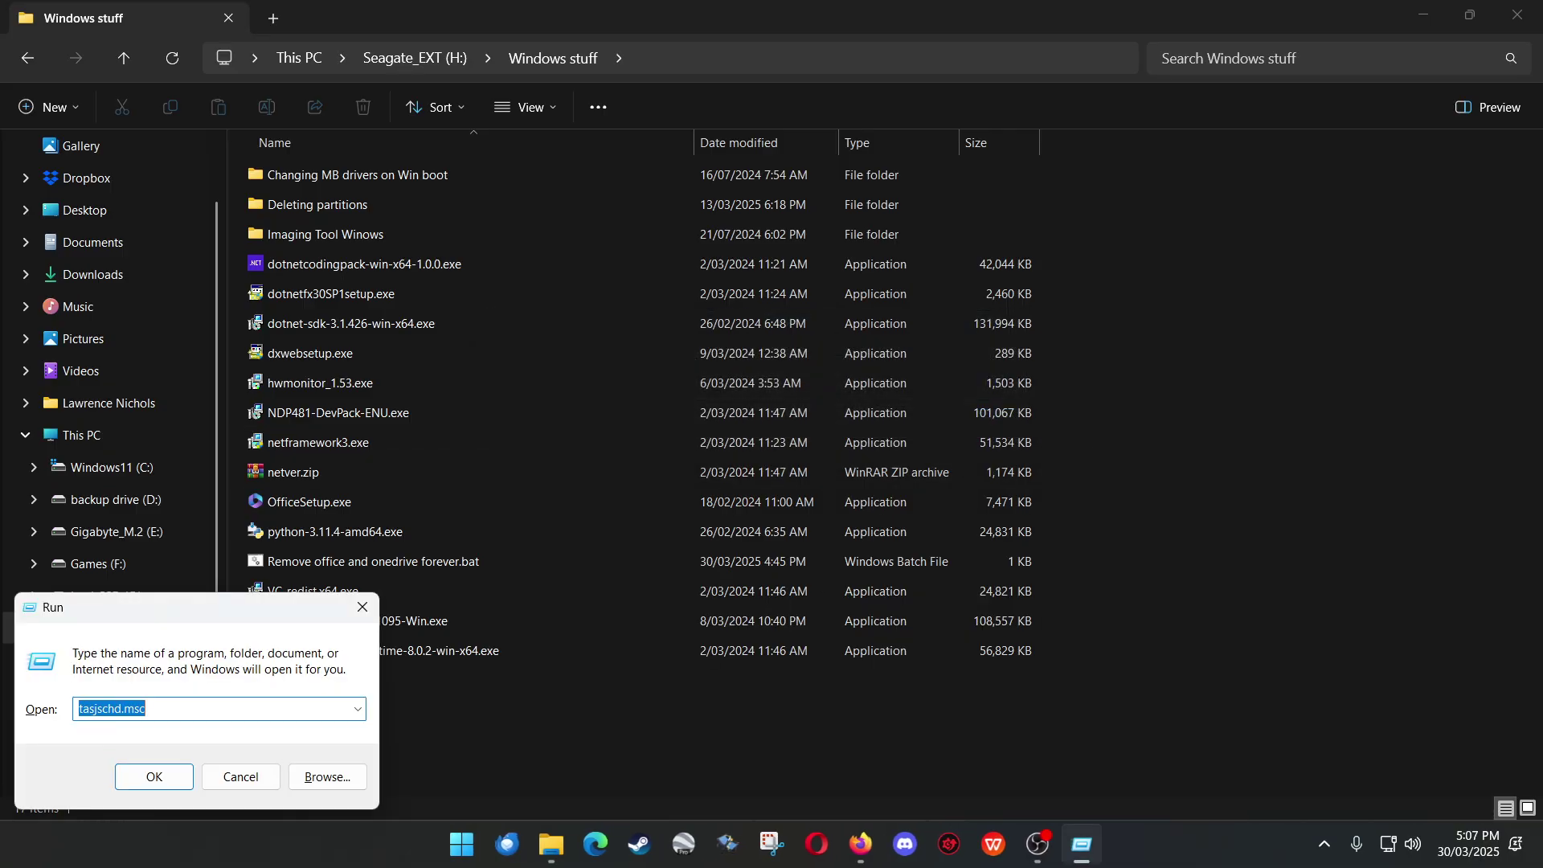
key("Home")
key("Right")
key("Right")
key("Right")
key("Delete")
type("k")
key("Delete")
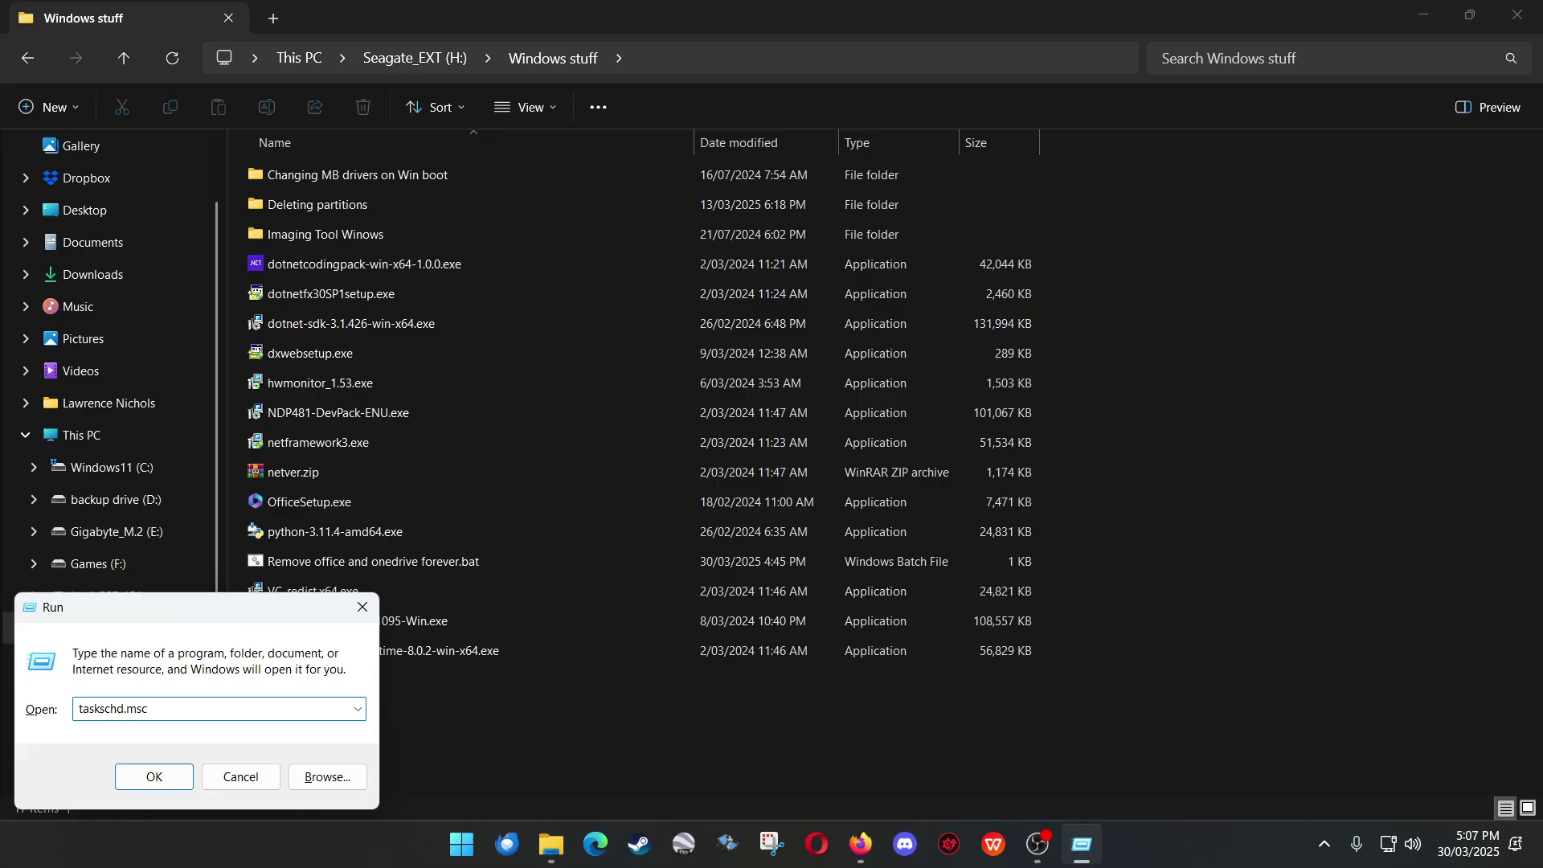
left_click(147, 783)
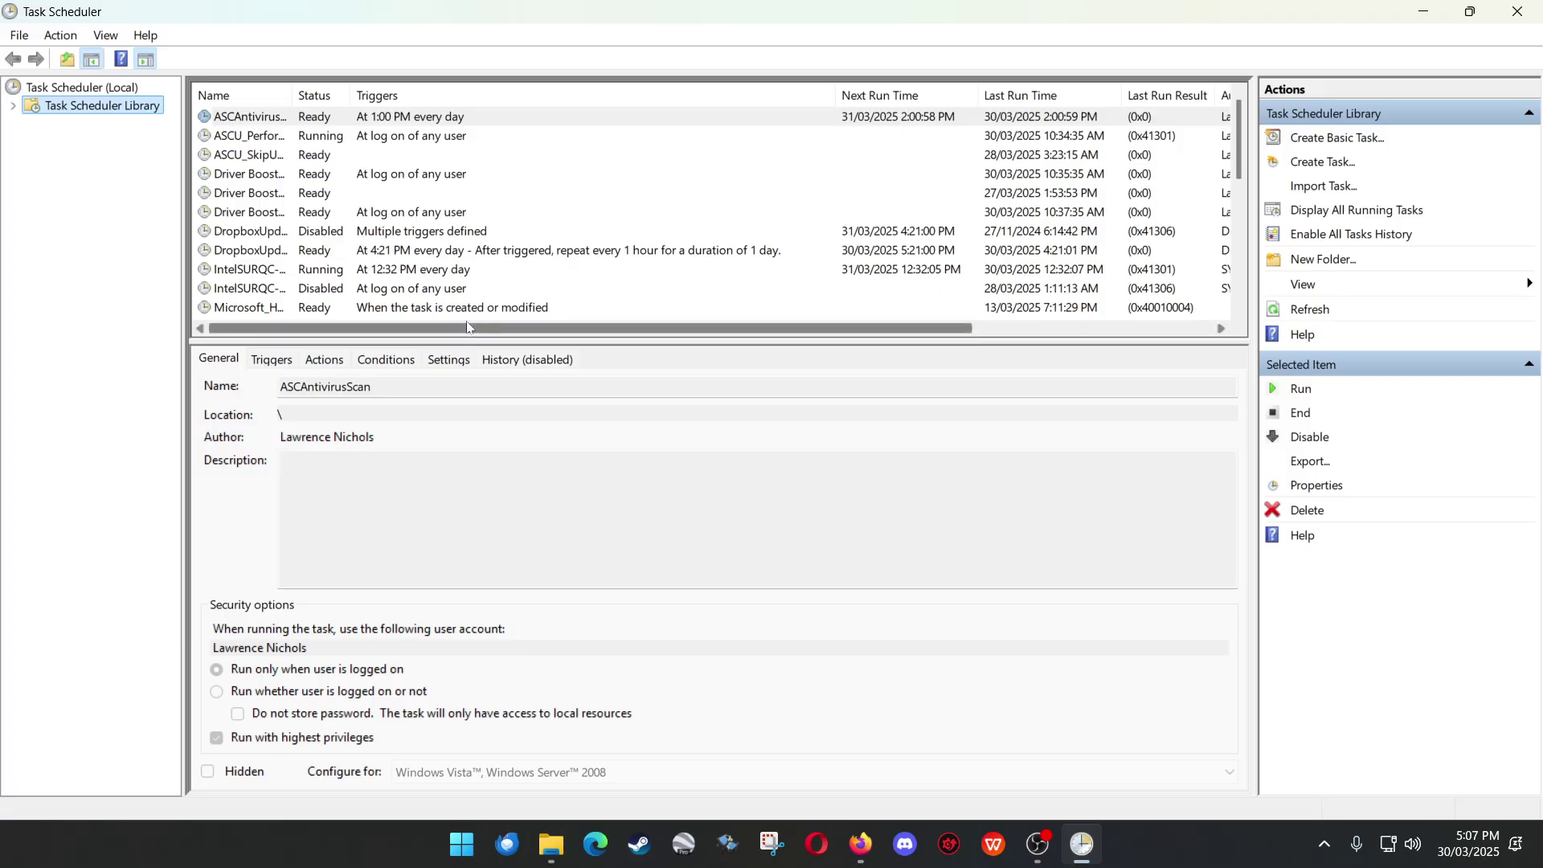
- Enlarge the task list in the library and sort it by status
left_click_drag(468, 343, 466, 553)
left_click(464, 120)
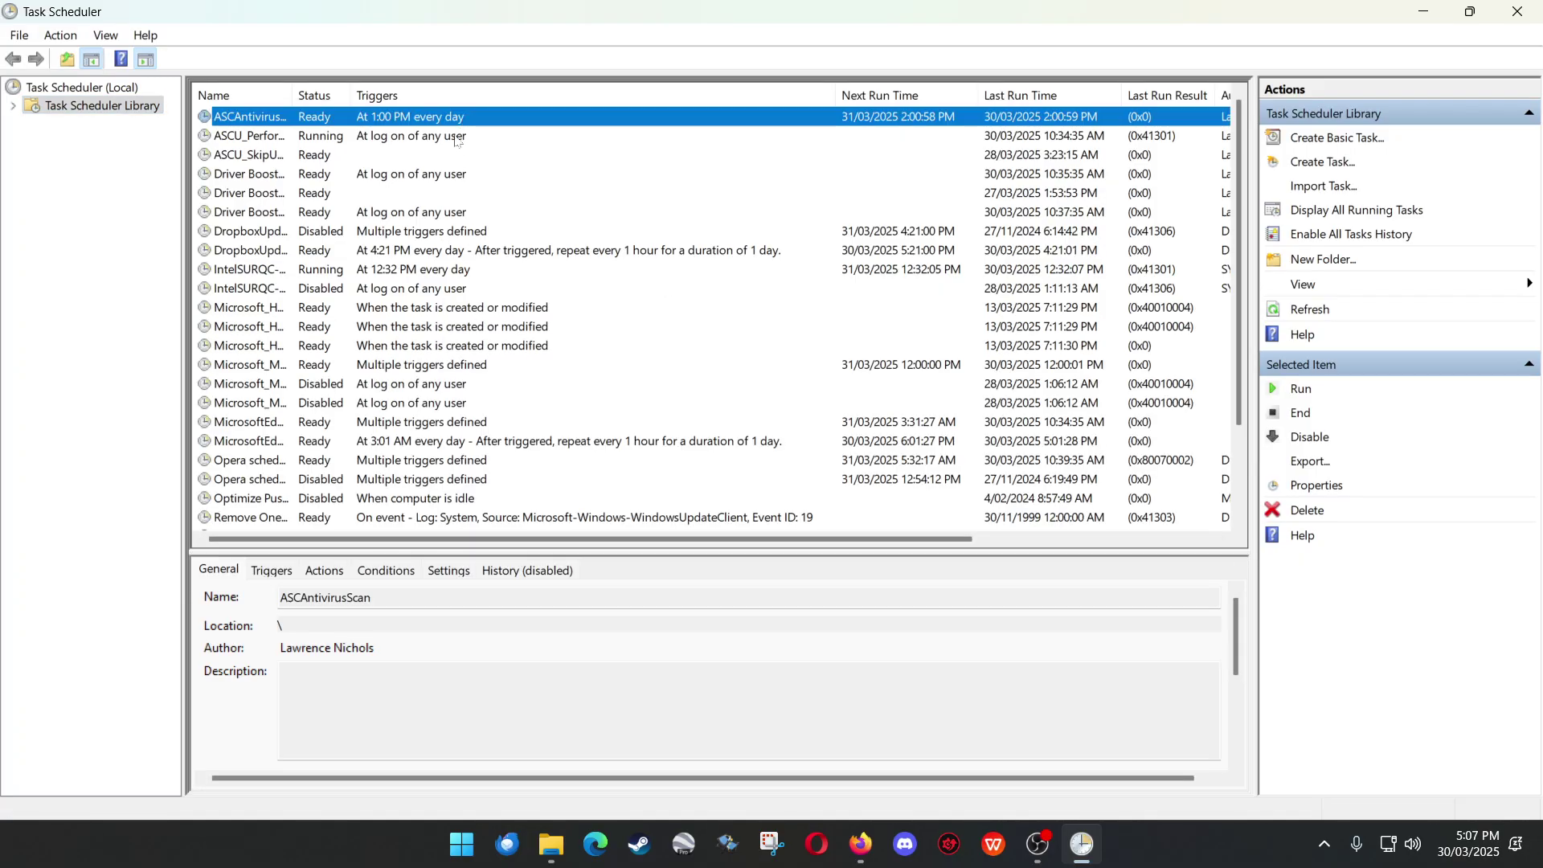
left_click(324, 95)
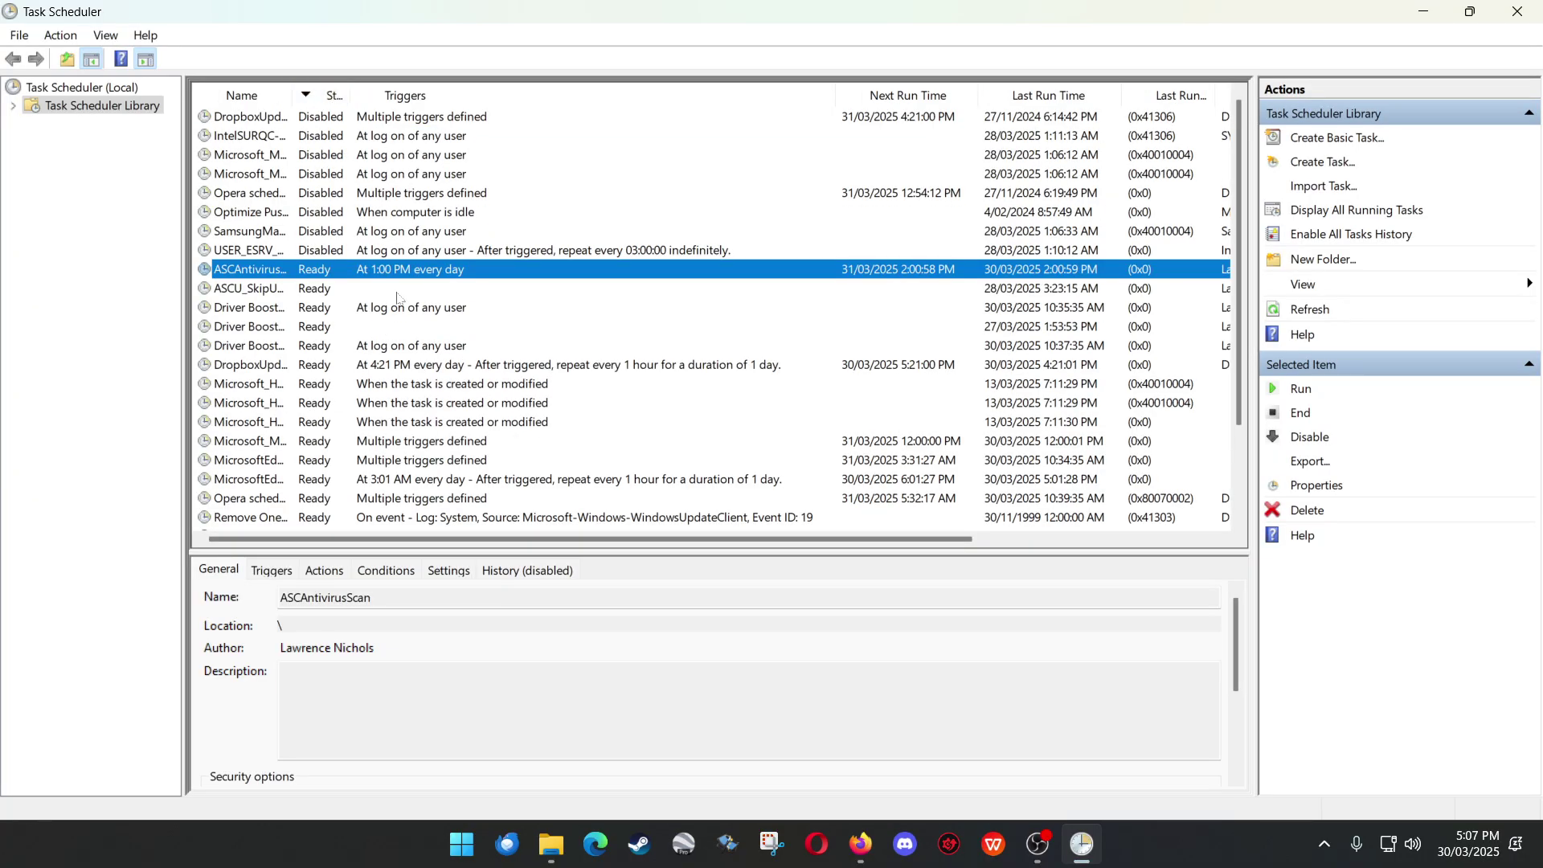
- Examine the general details of the Microsoft hardware launch, Edge update and WPS Office external tasks in the library
left_click(404, 391)
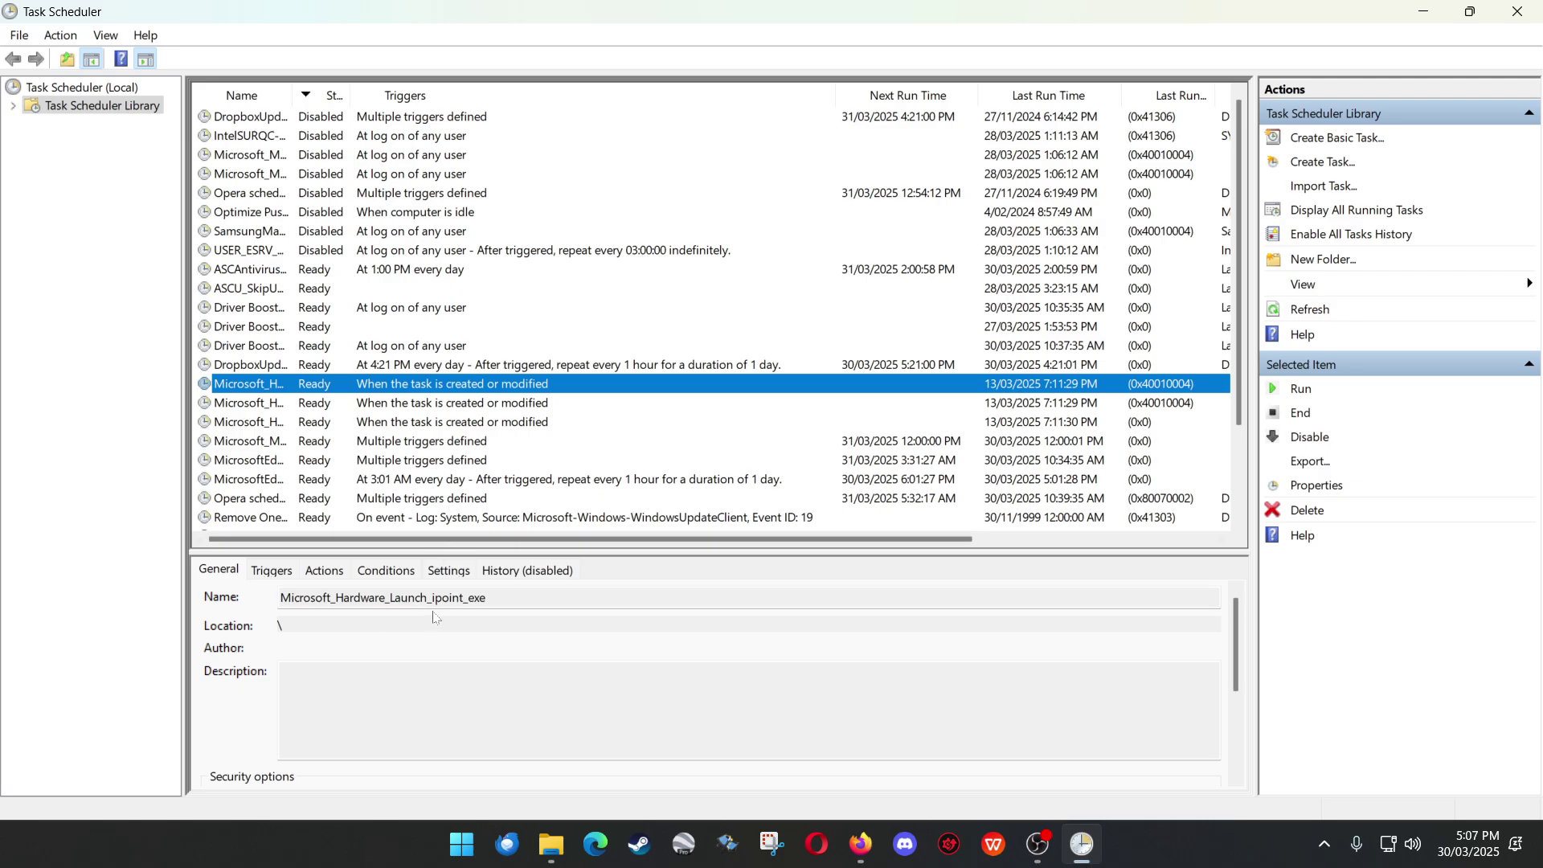
left_click(548, 403)
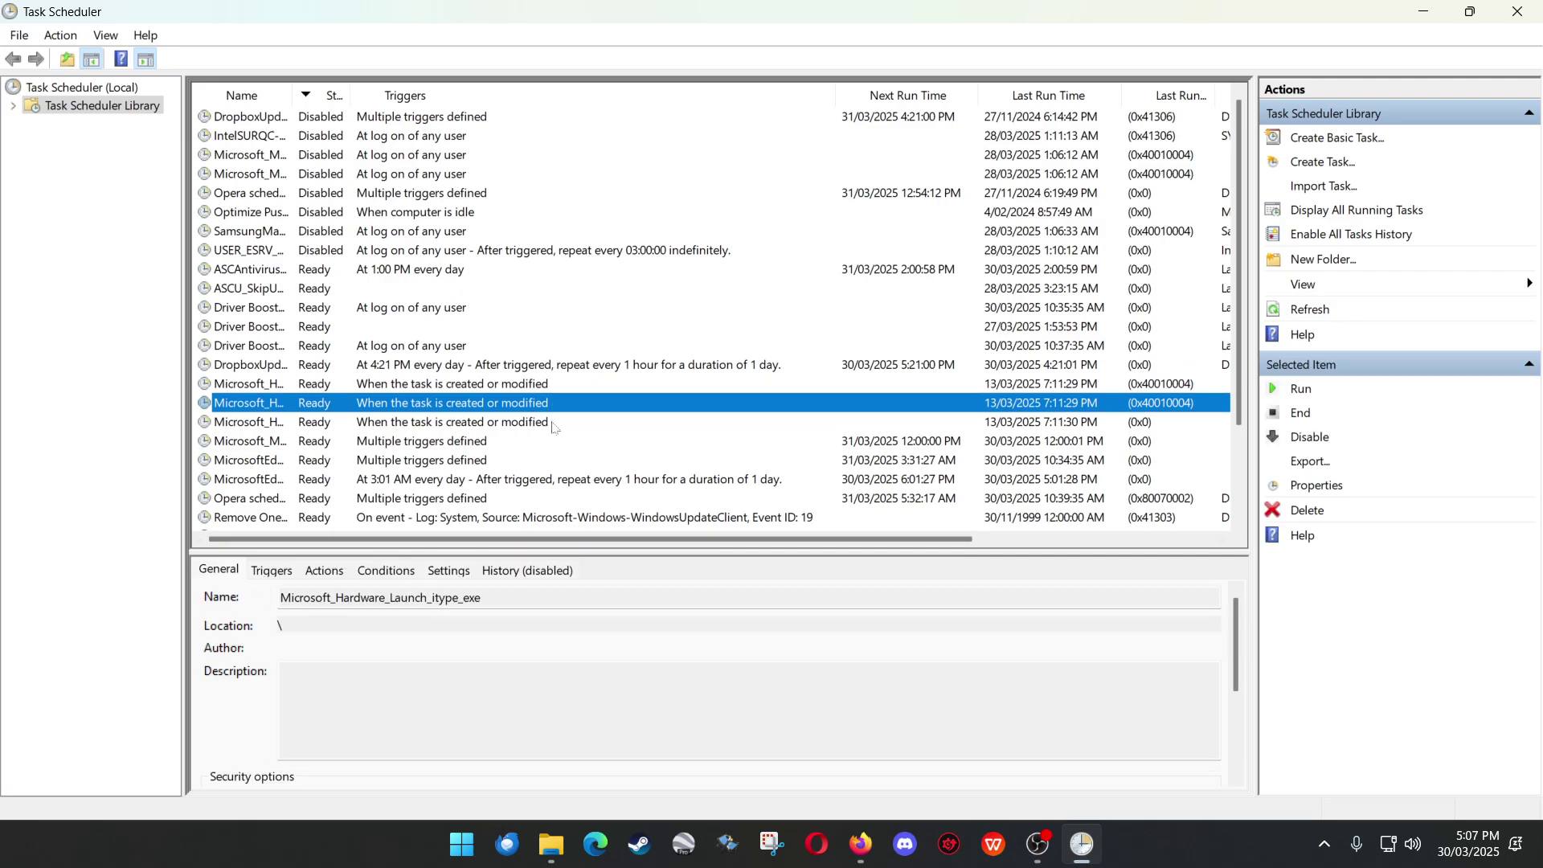
scroll(554, 427, "down", 1)
left_click(552, 424)
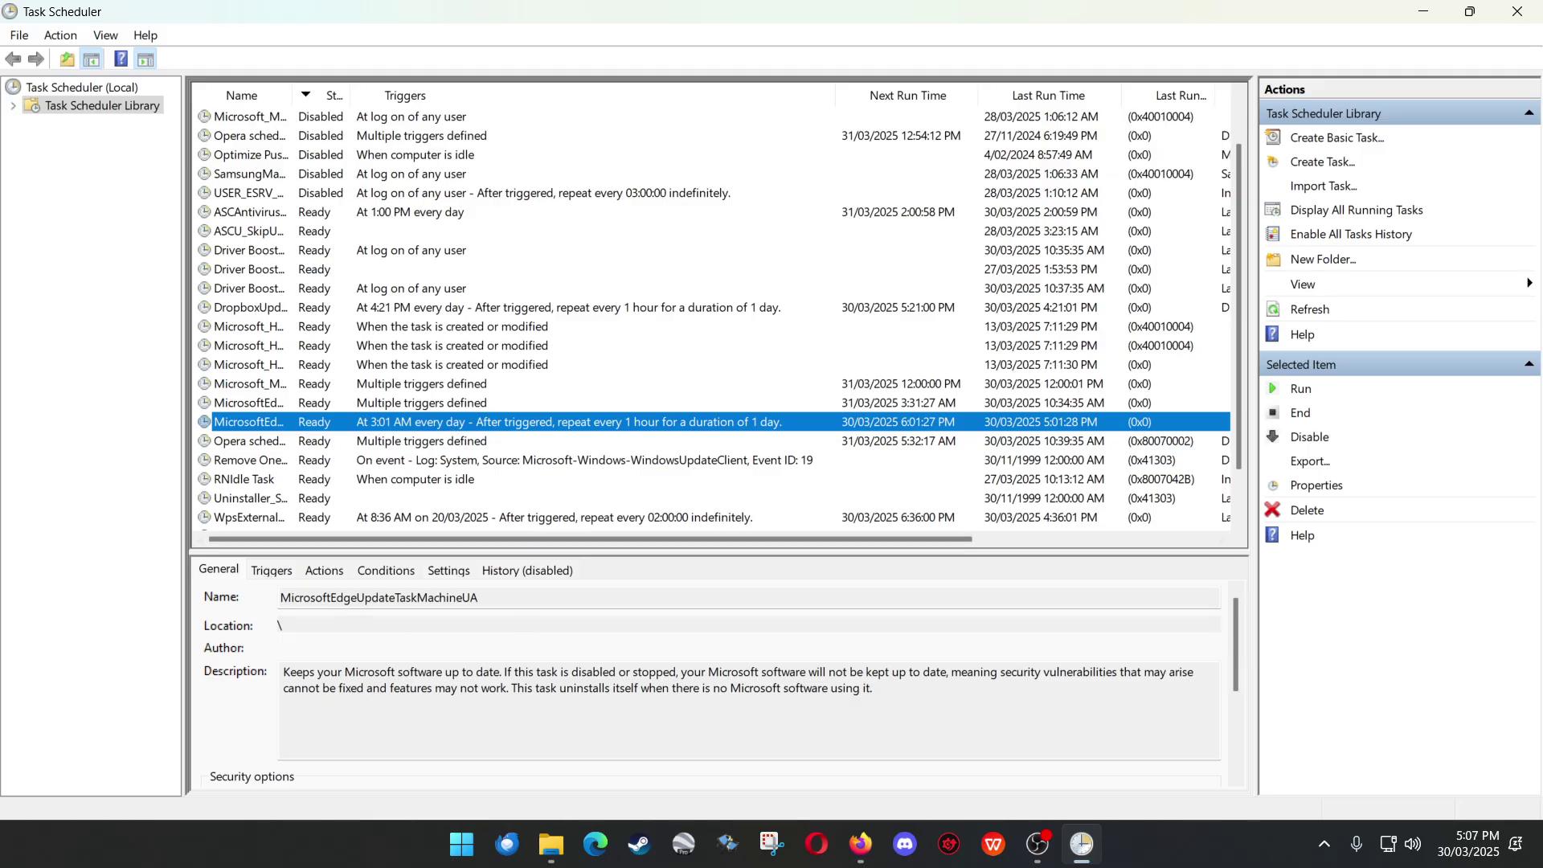
left_click(480, 598)
scroll(545, 493, "down", 1)
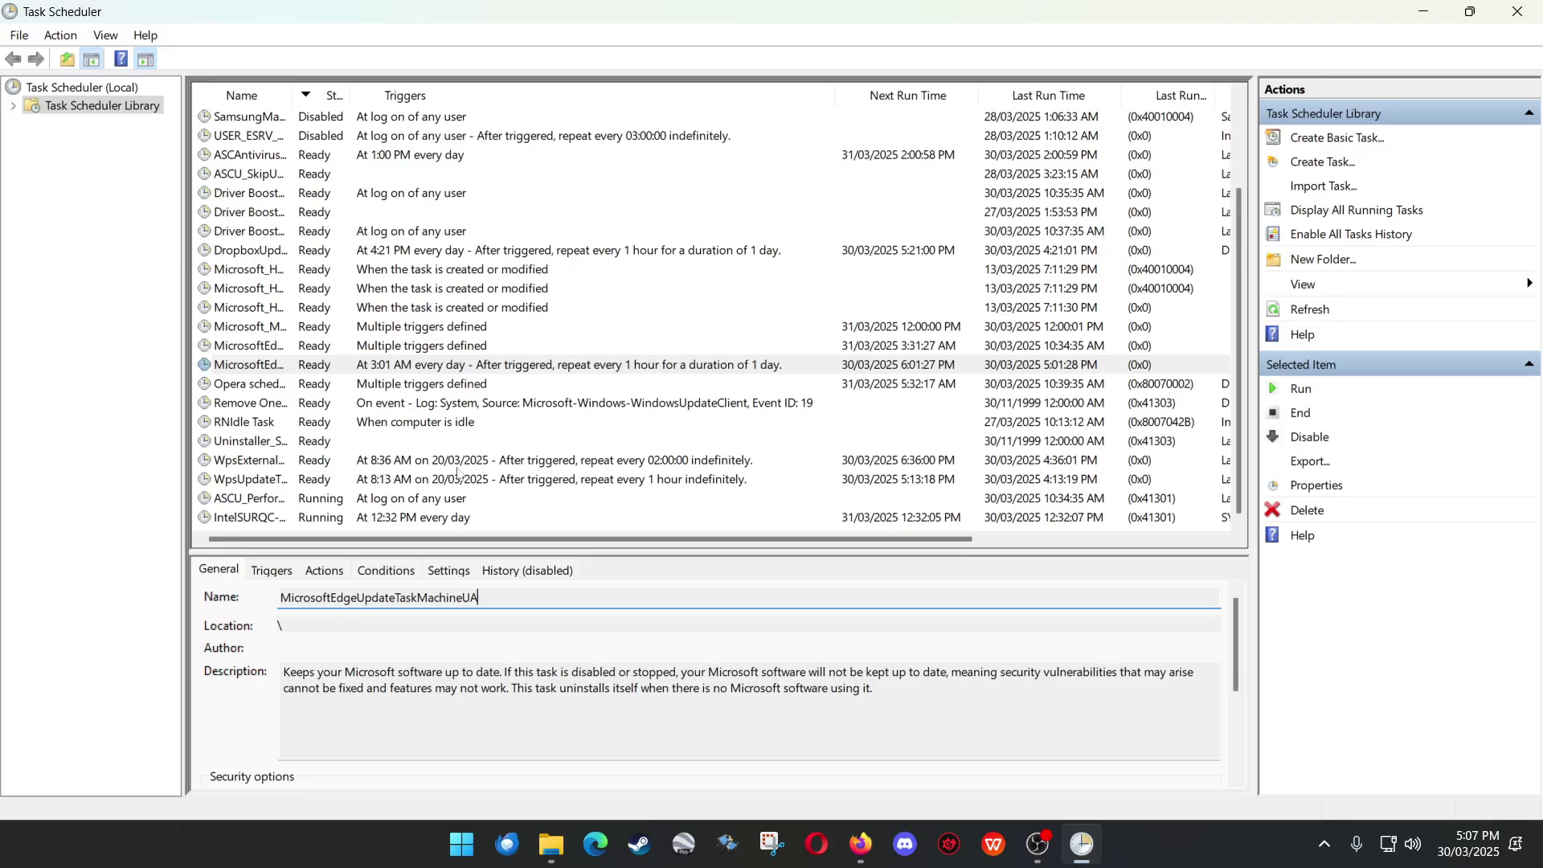
left_click(526, 468)
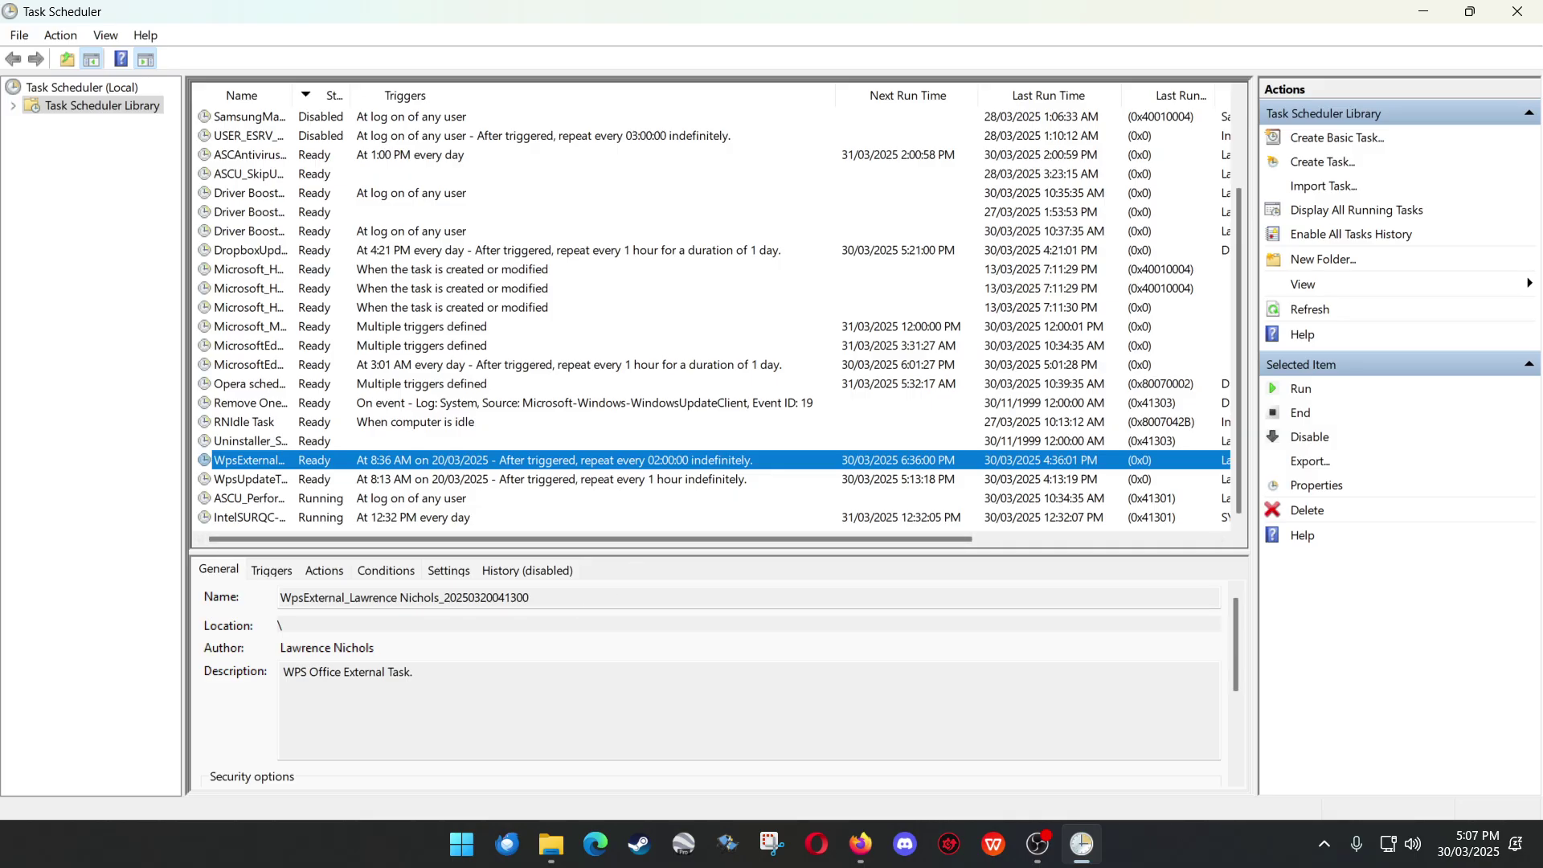
left_click(588, 603)
left_click(593, 683)
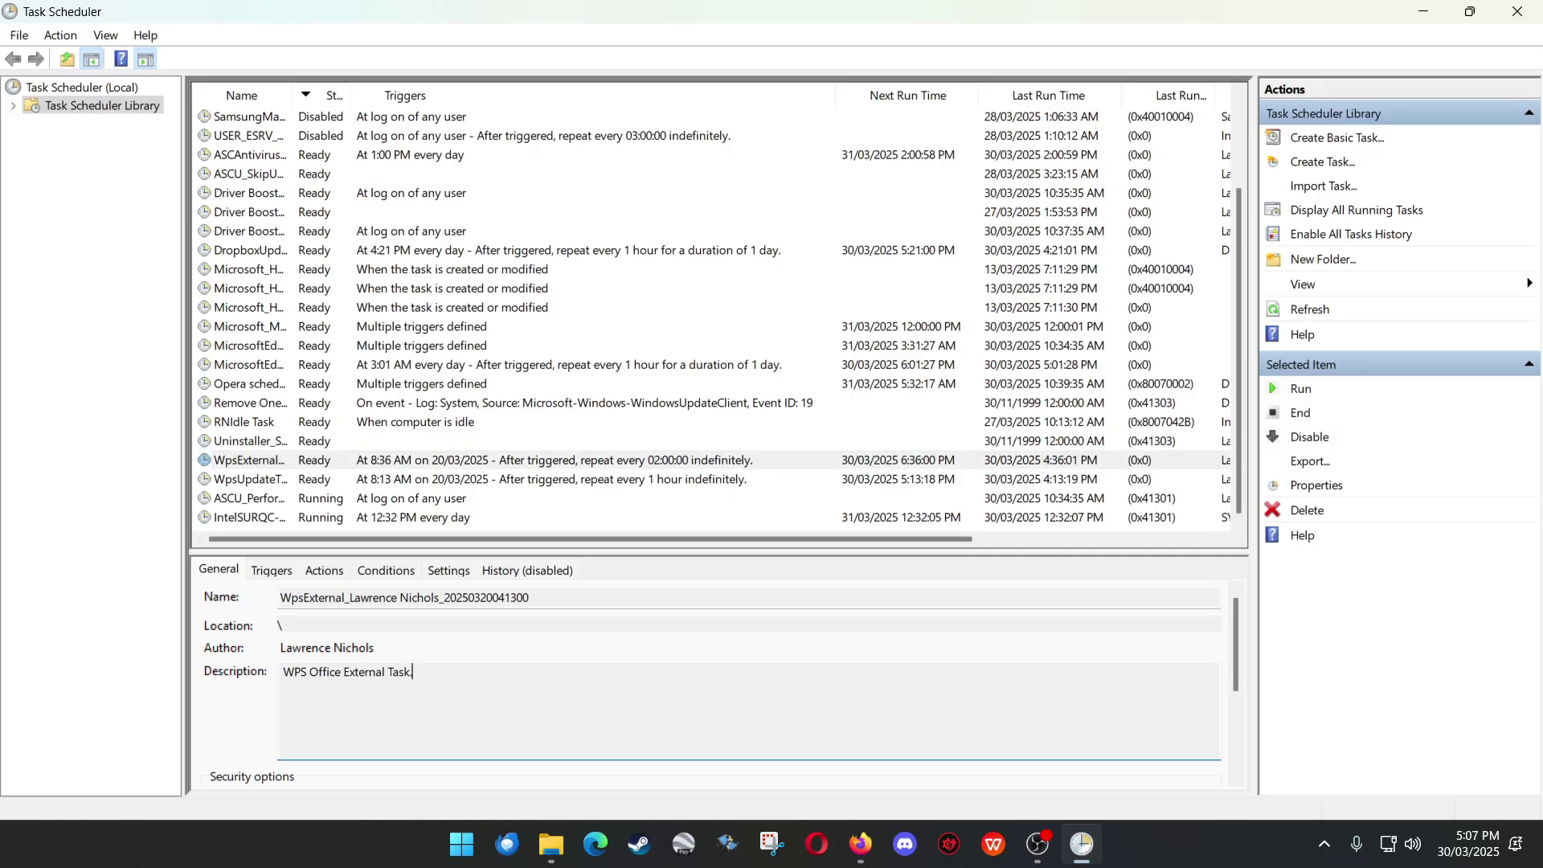
- View the WPS Office update task's general details and sort the task list by next run time
left_click(648, 481)
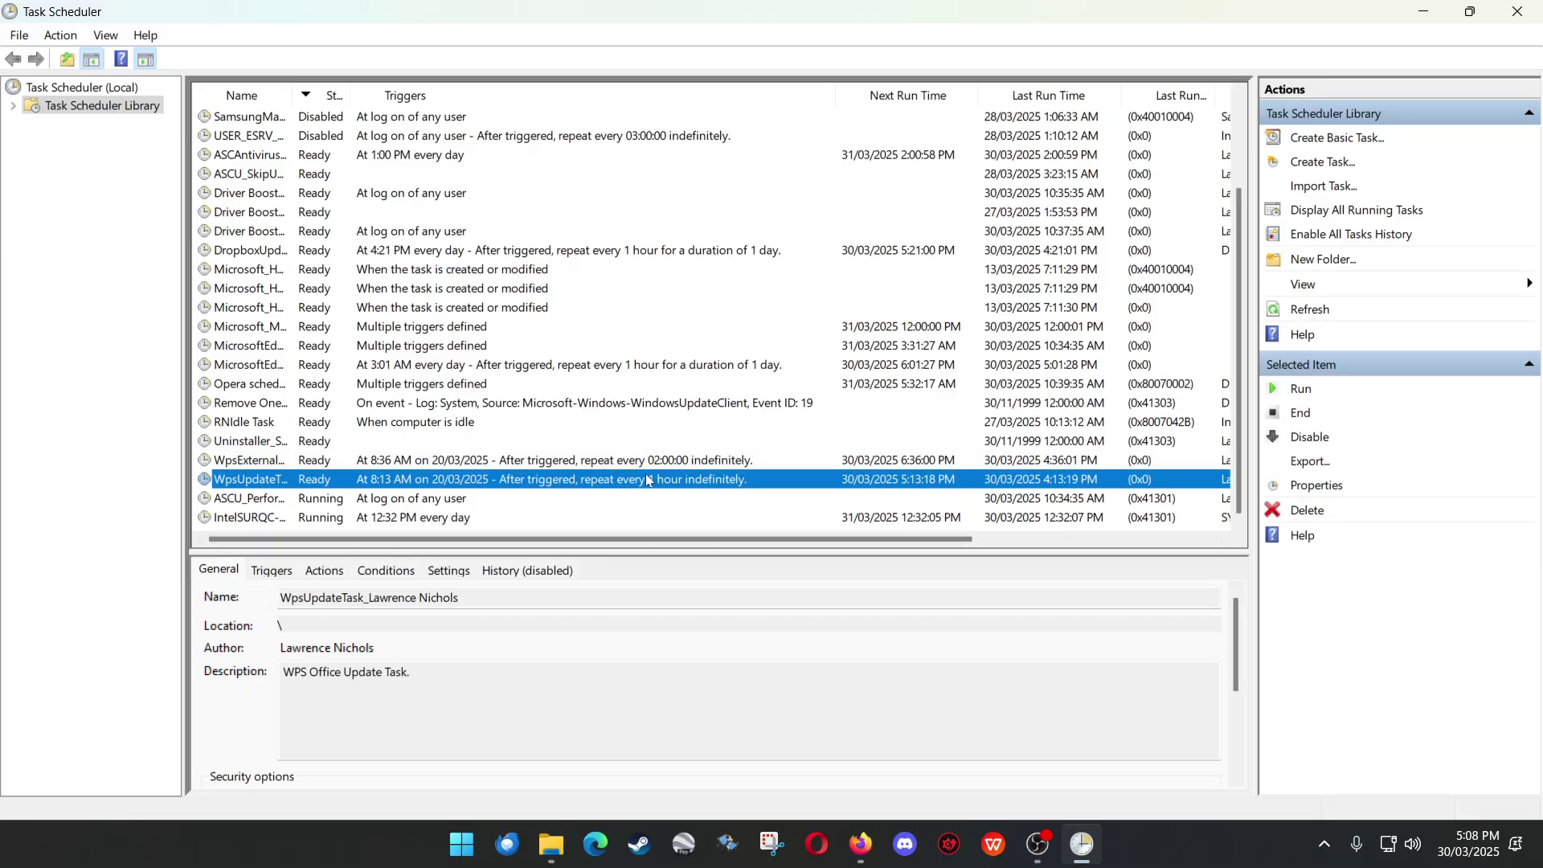
left_click(910, 96)
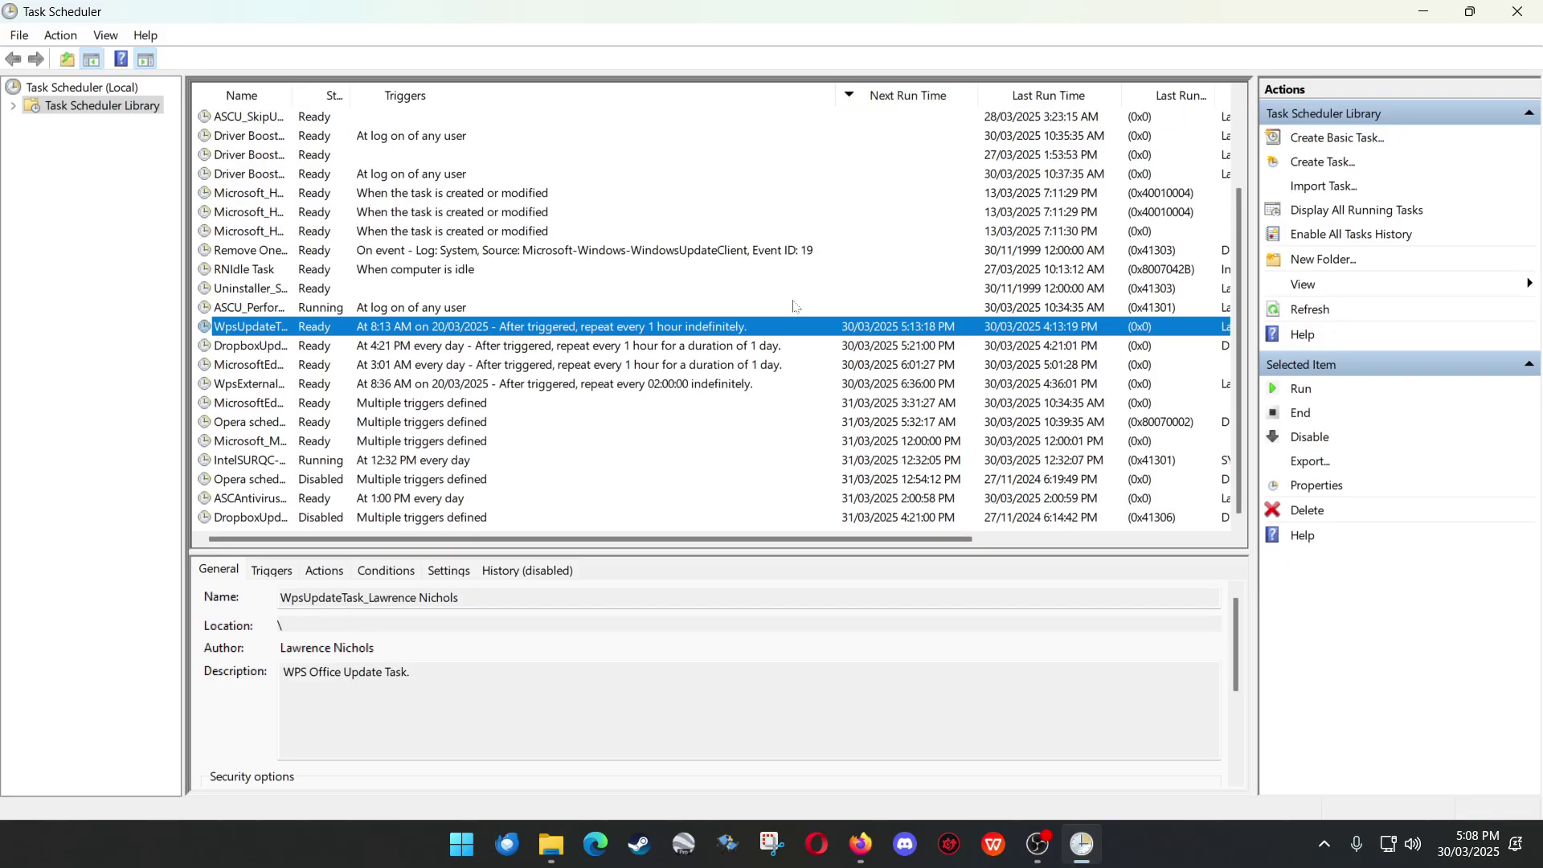
- Examine the general details of the Dropbox, Edge, Opera, Microsoft MKC logon, Intel SUR QC and ASCAntivirusScan tasks with next runs on 31/03/2025
left_click(708, 524)
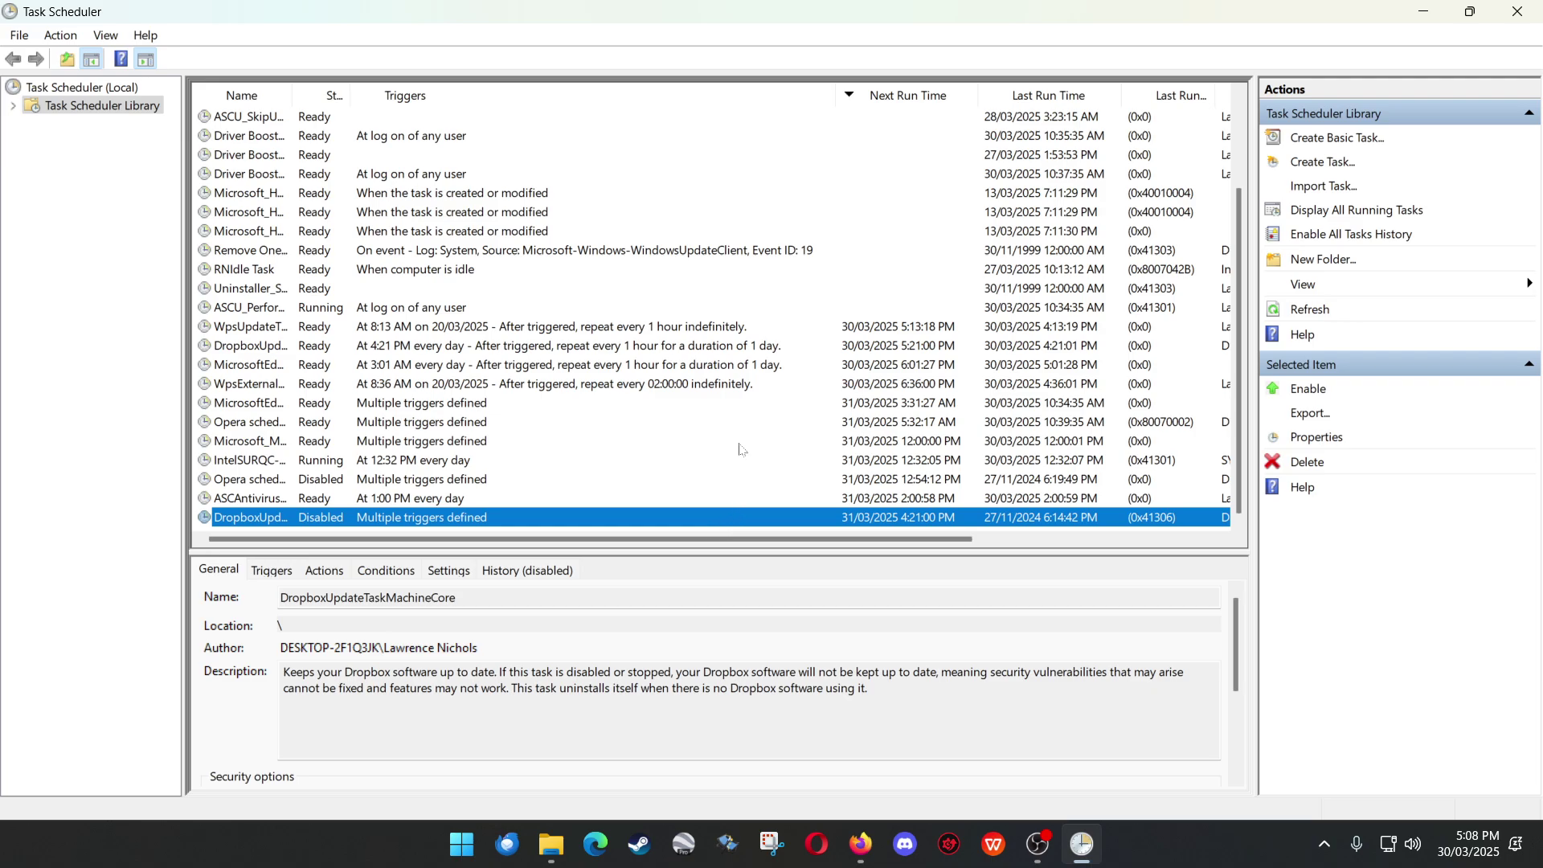
left_click(872, 407)
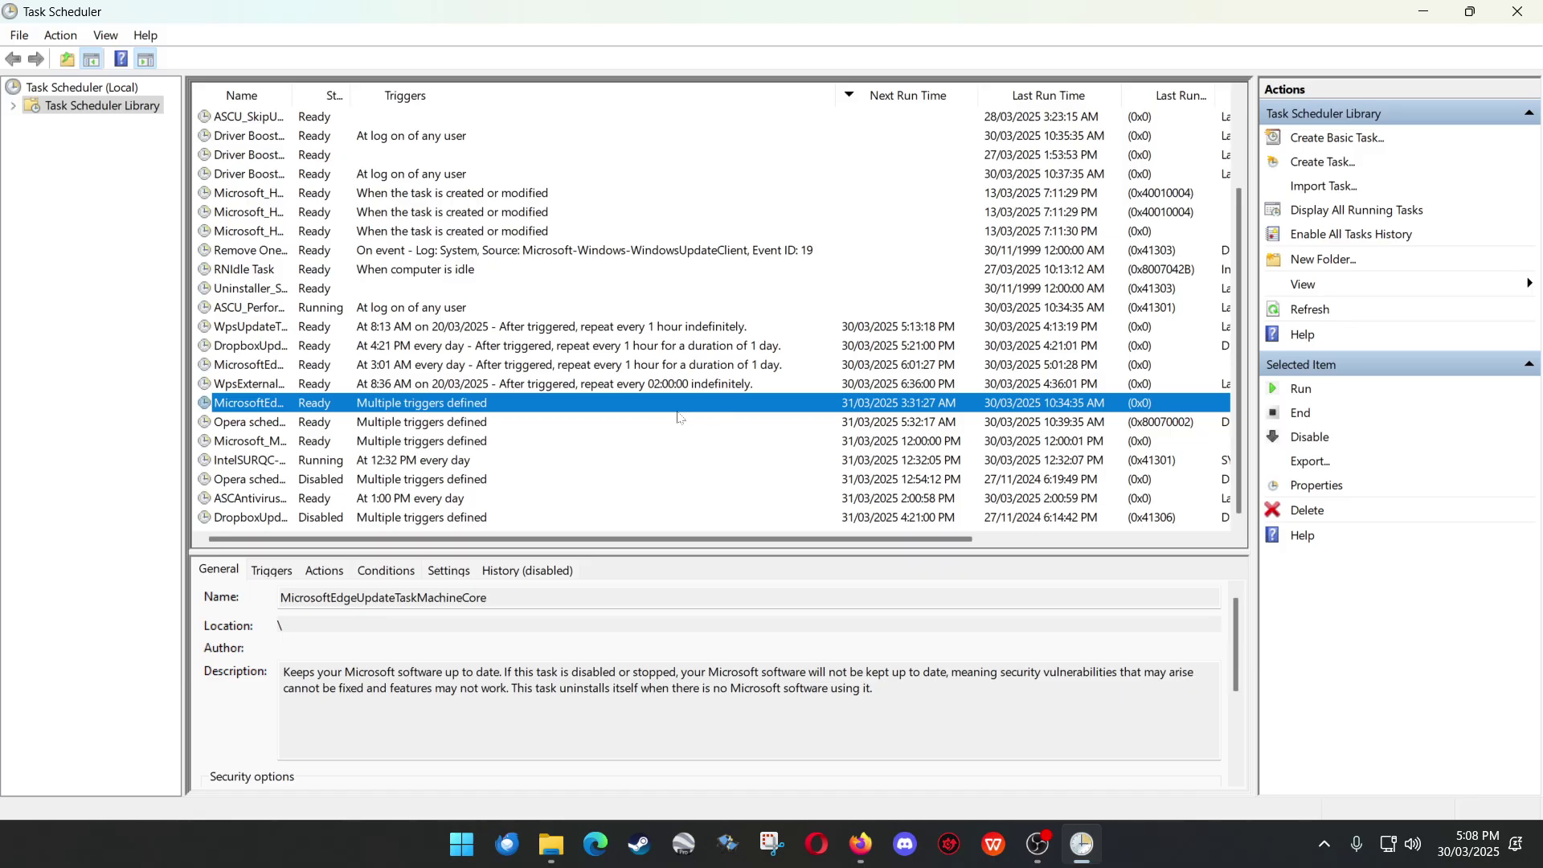
left_click(545, 423)
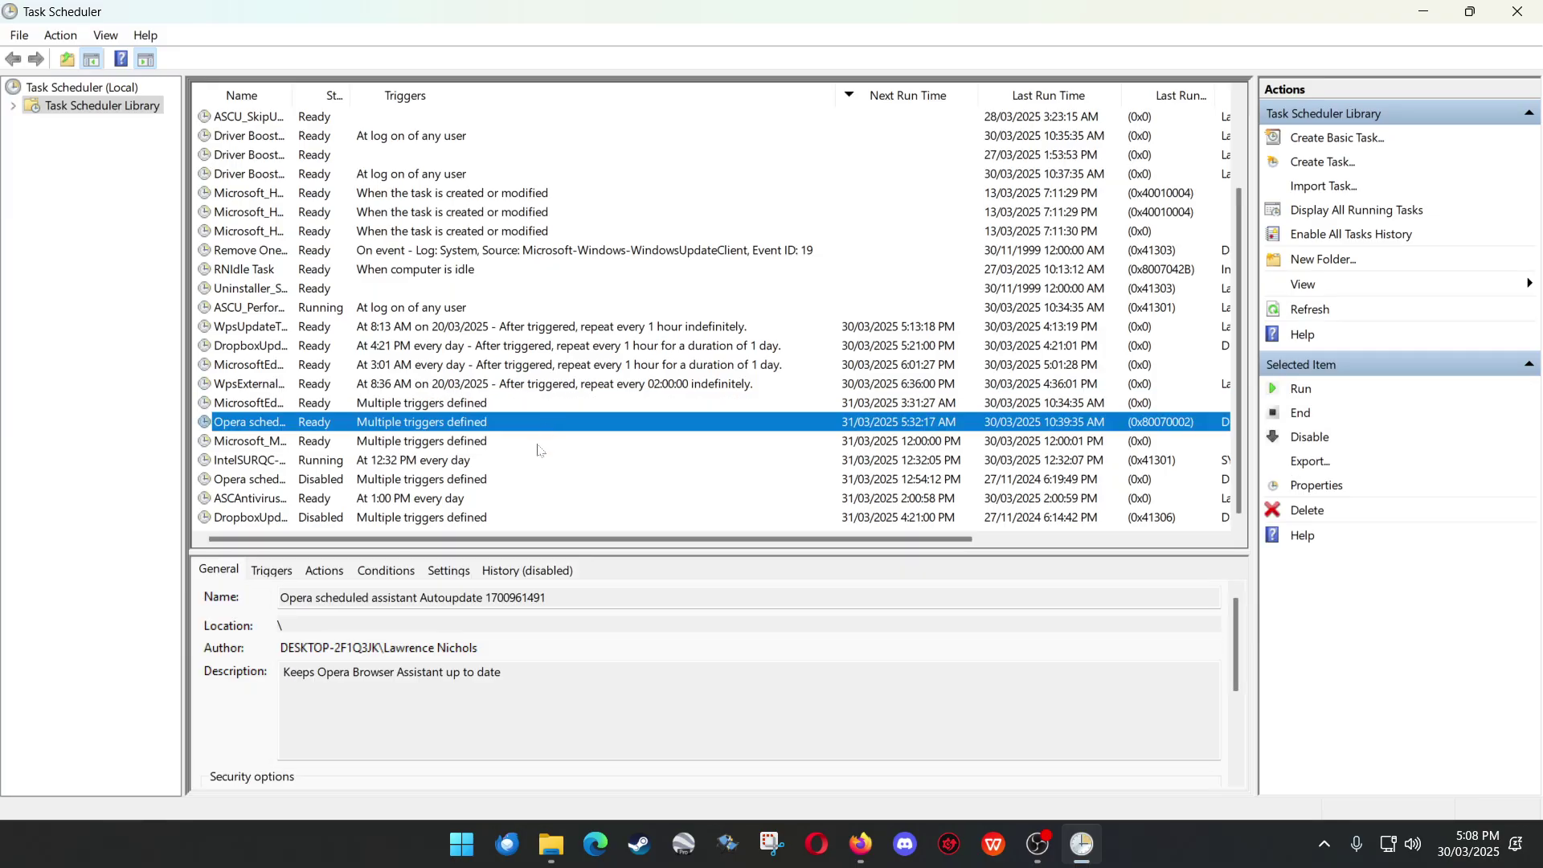
left_click(537, 443)
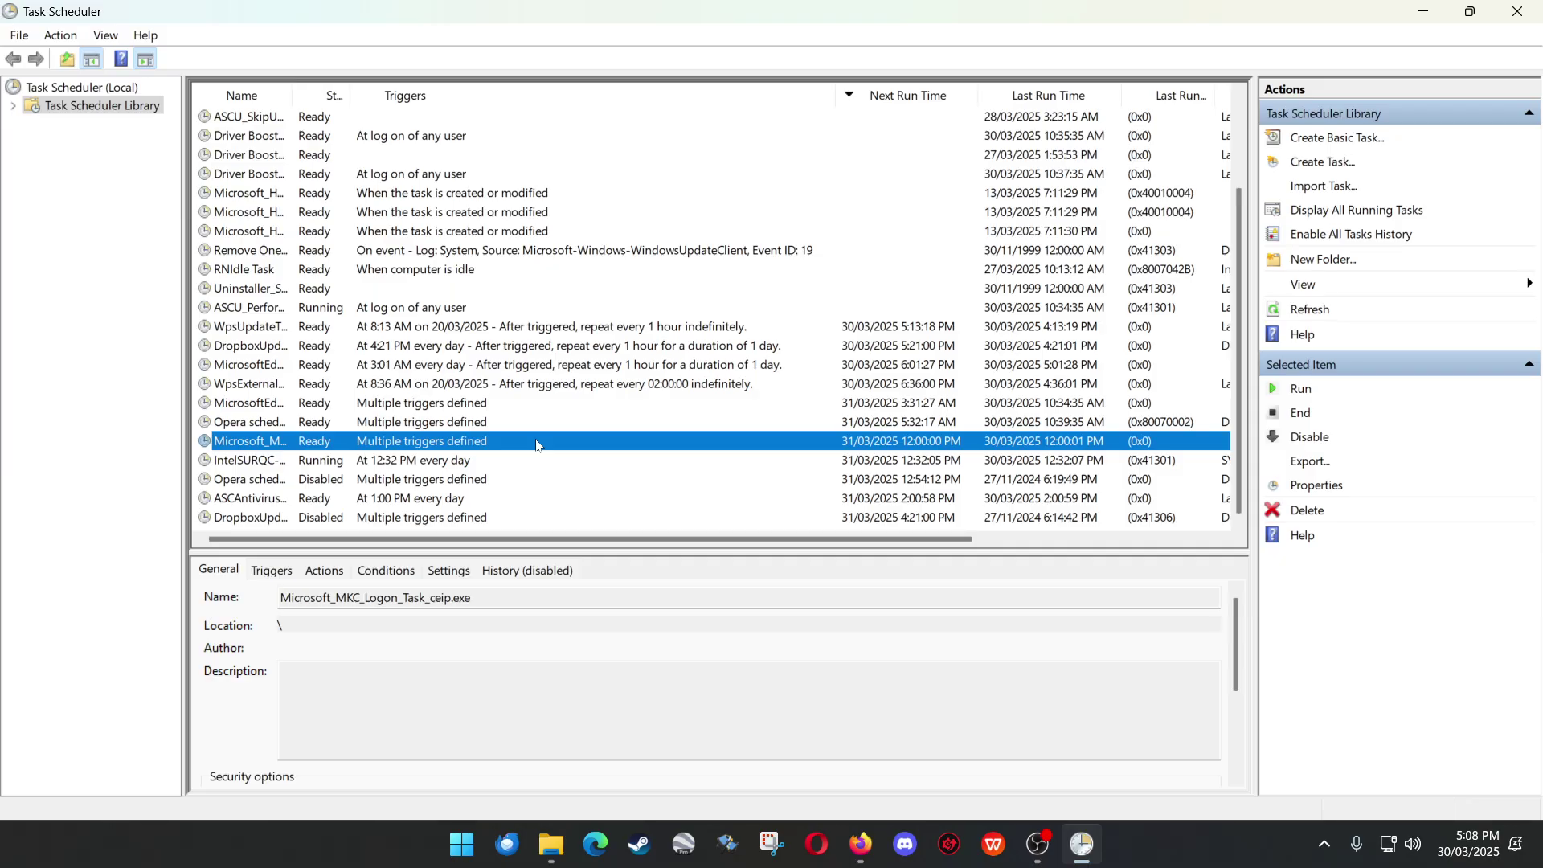
left_click(533, 469)
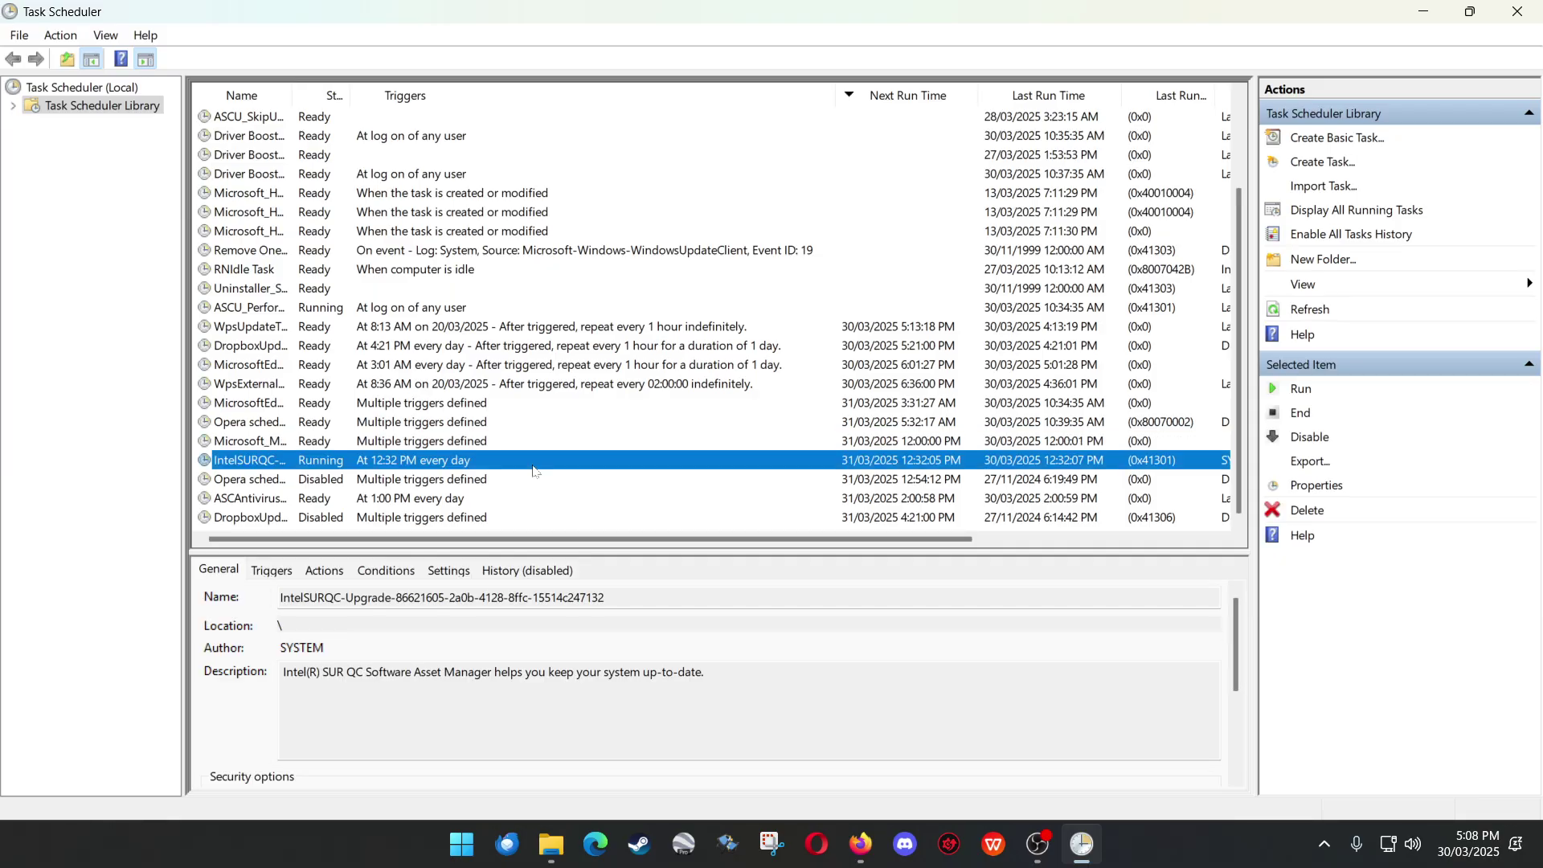
left_click(533, 484)
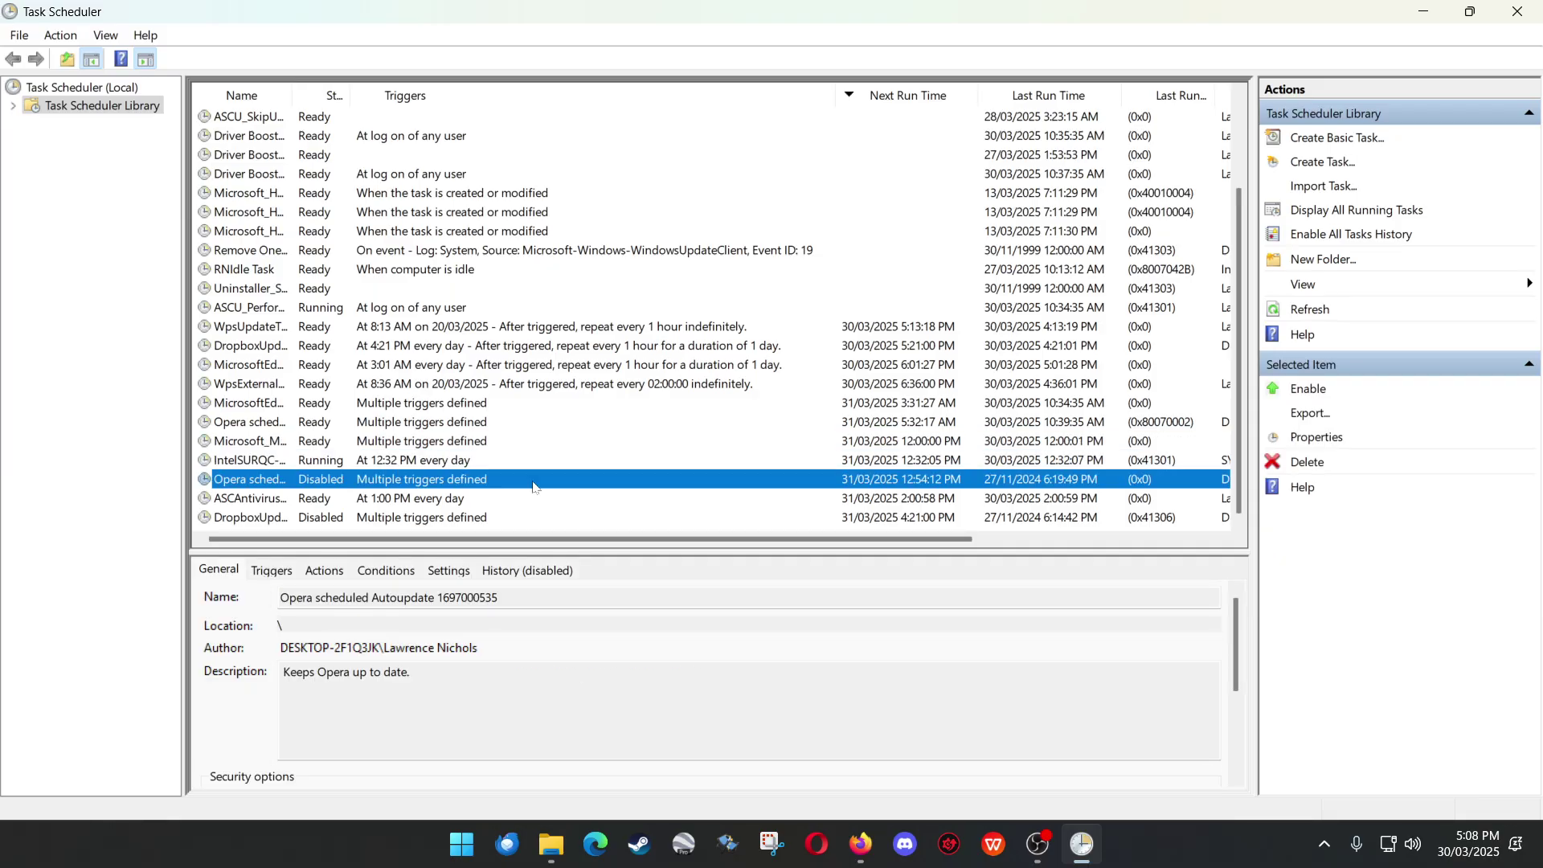
left_click(533, 502)
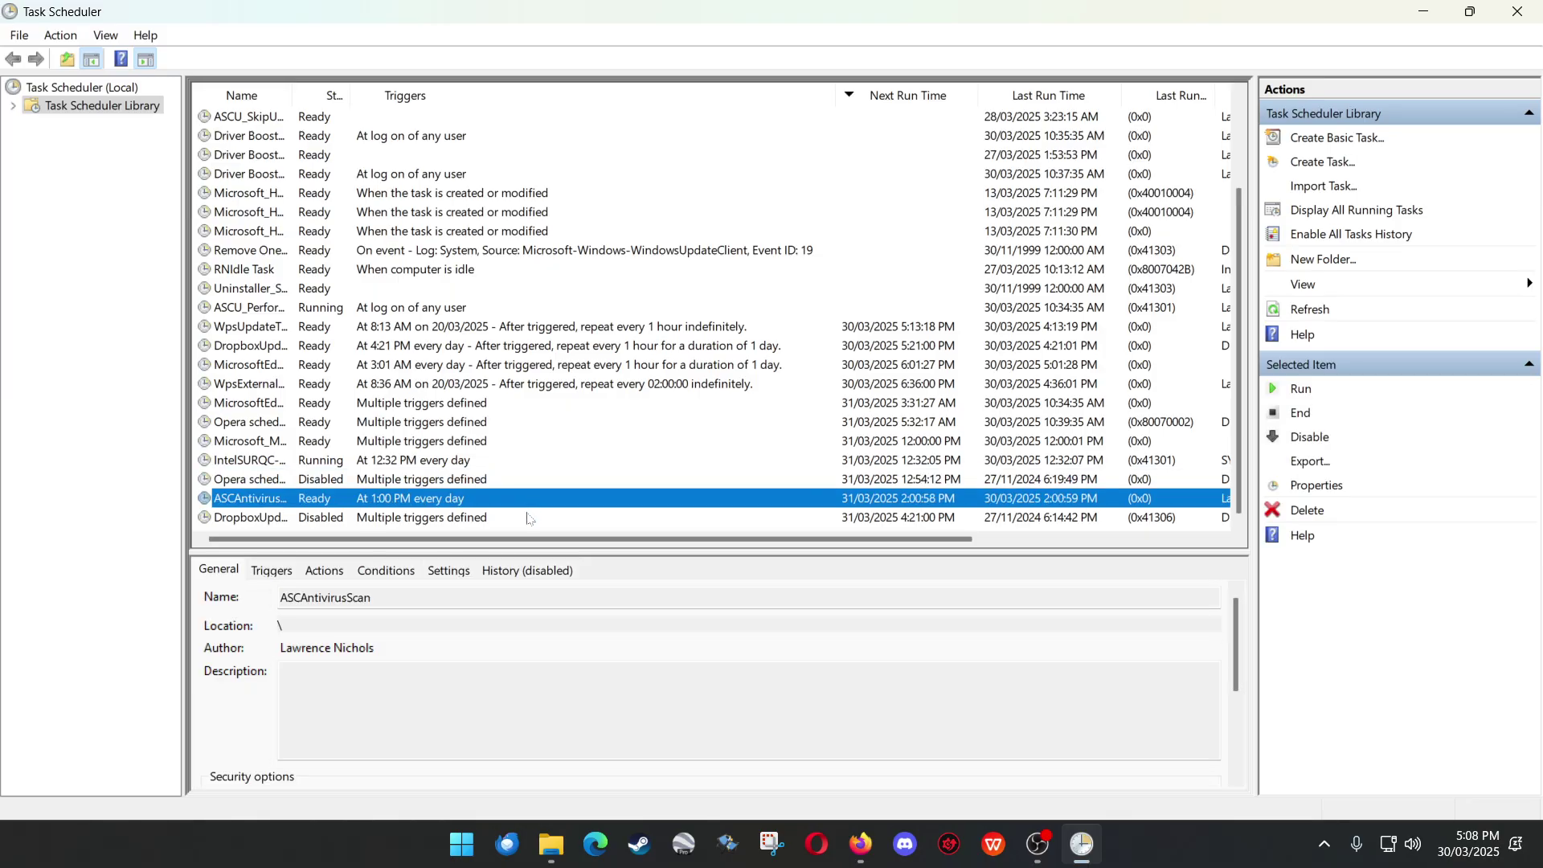
left_click(528, 518)
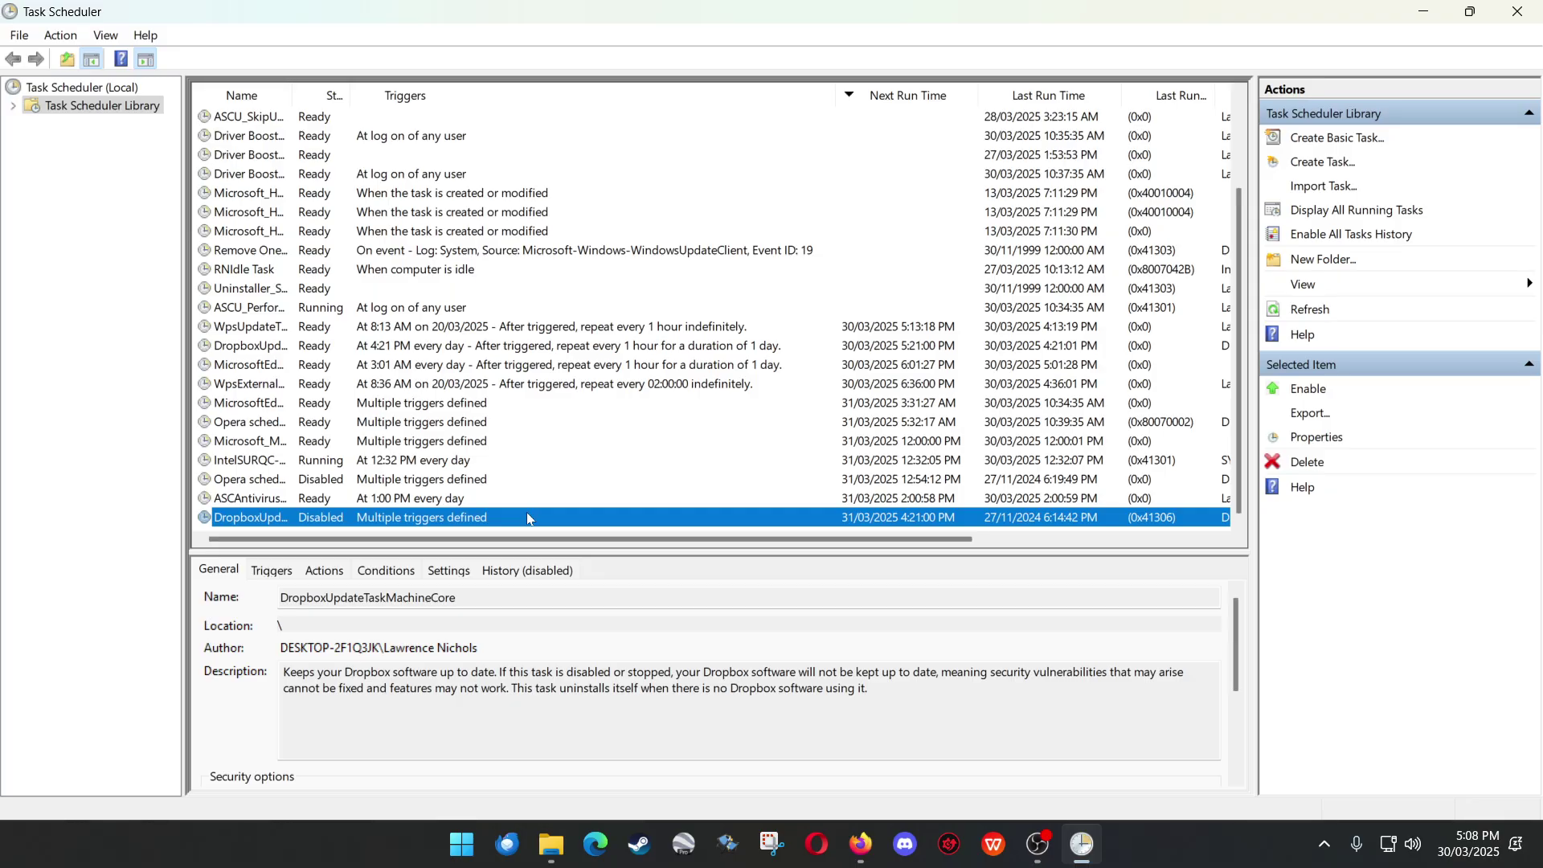
left_click(527, 500)
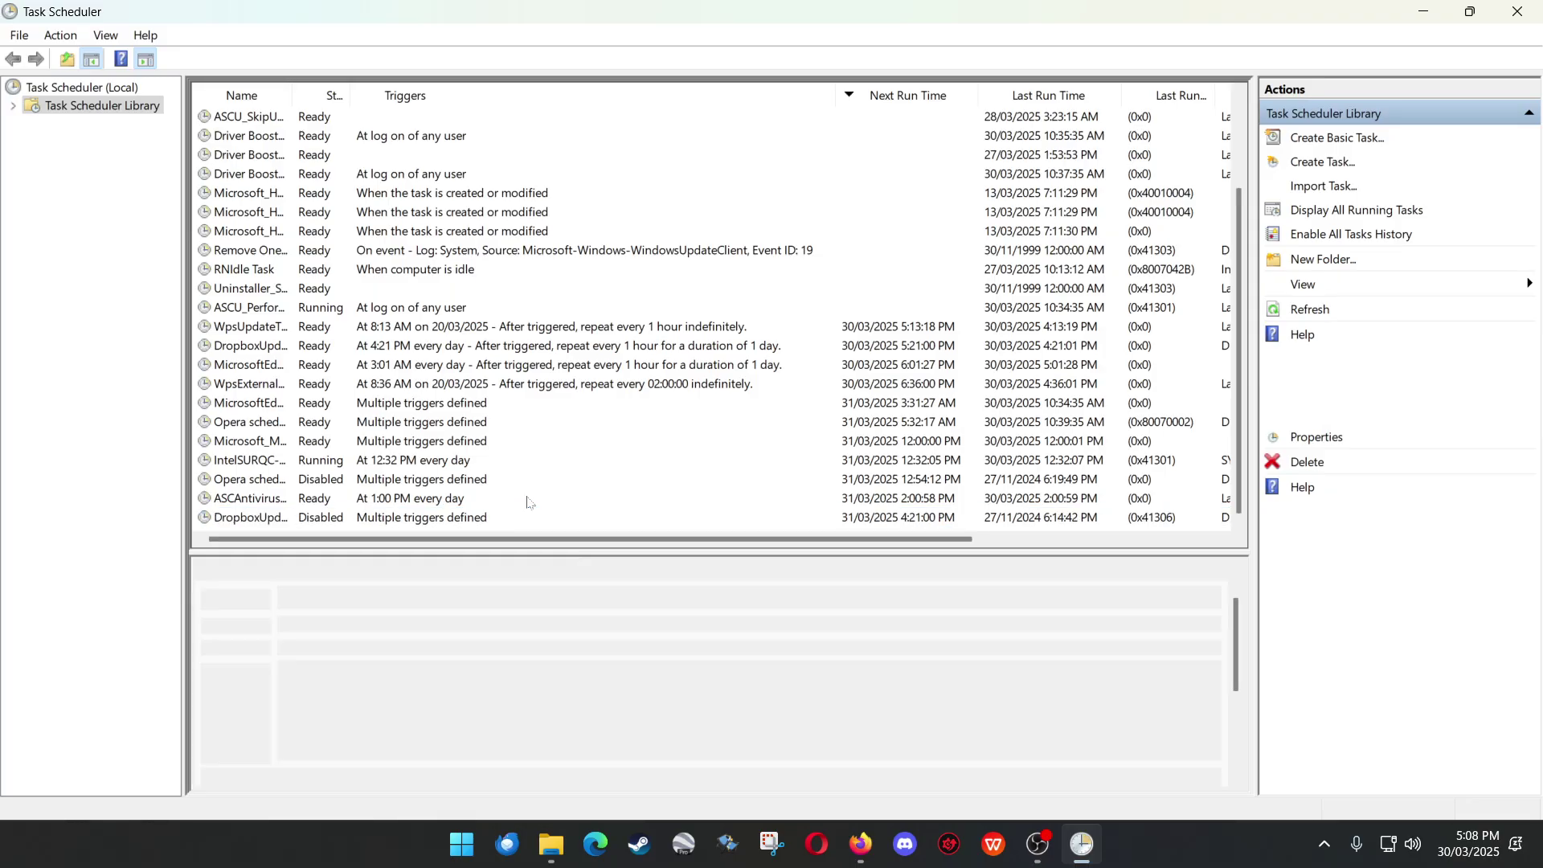
left_click(521, 480)
left_click(518, 460)
left_click(516, 440)
left_click(515, 406)
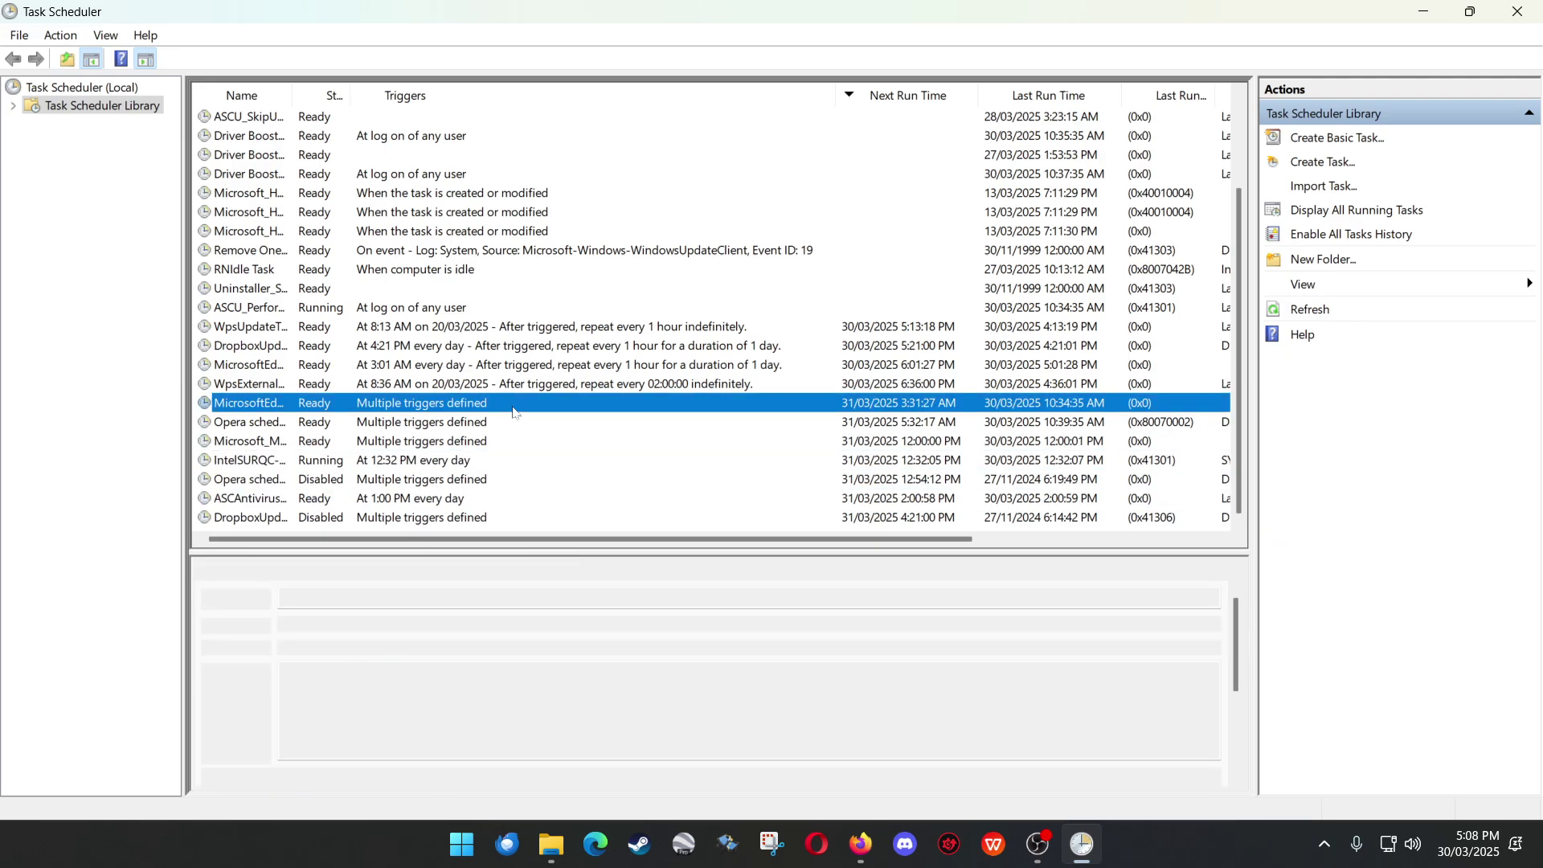
left_click(514, 425)
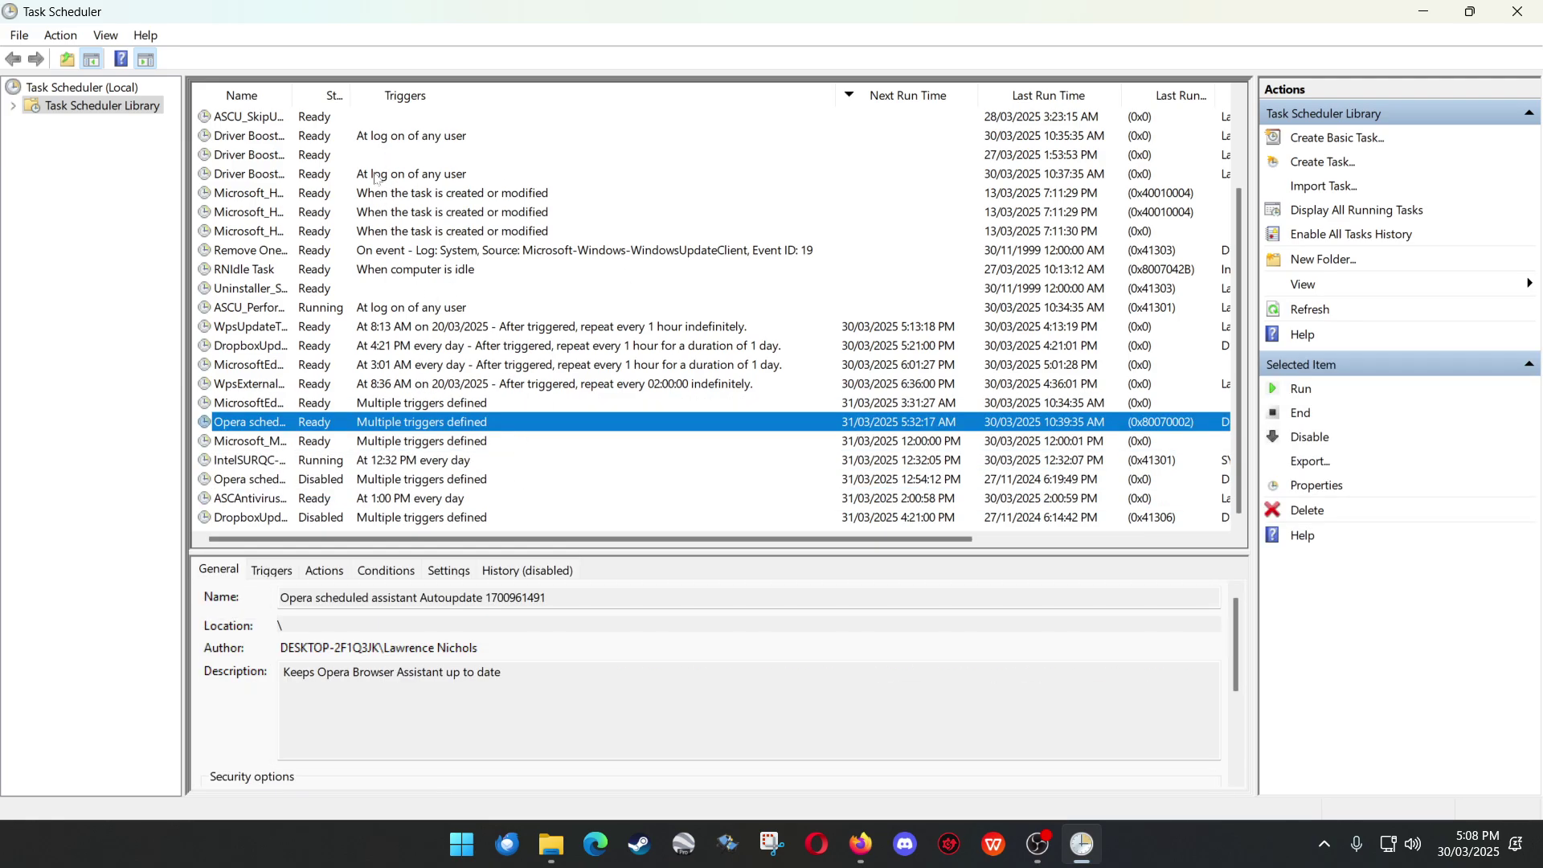
- Widen the Status column and examine the general details of the Edge update, WPS external and hourly Dropbox update tasks
left_click_drag(352, 95, 451, 97)
key("Up")
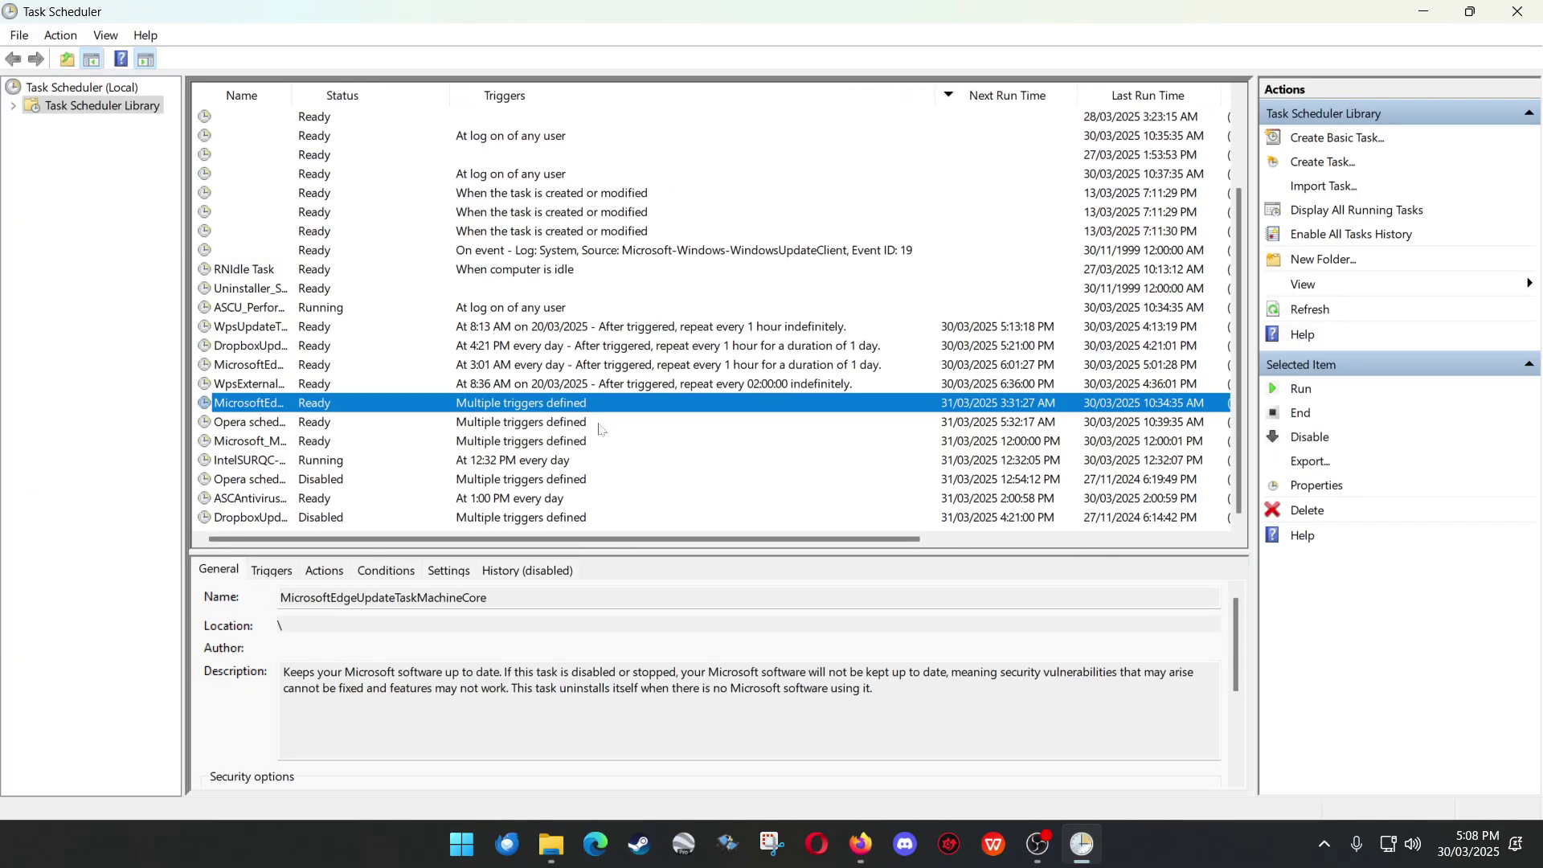
left_click(596, 388)
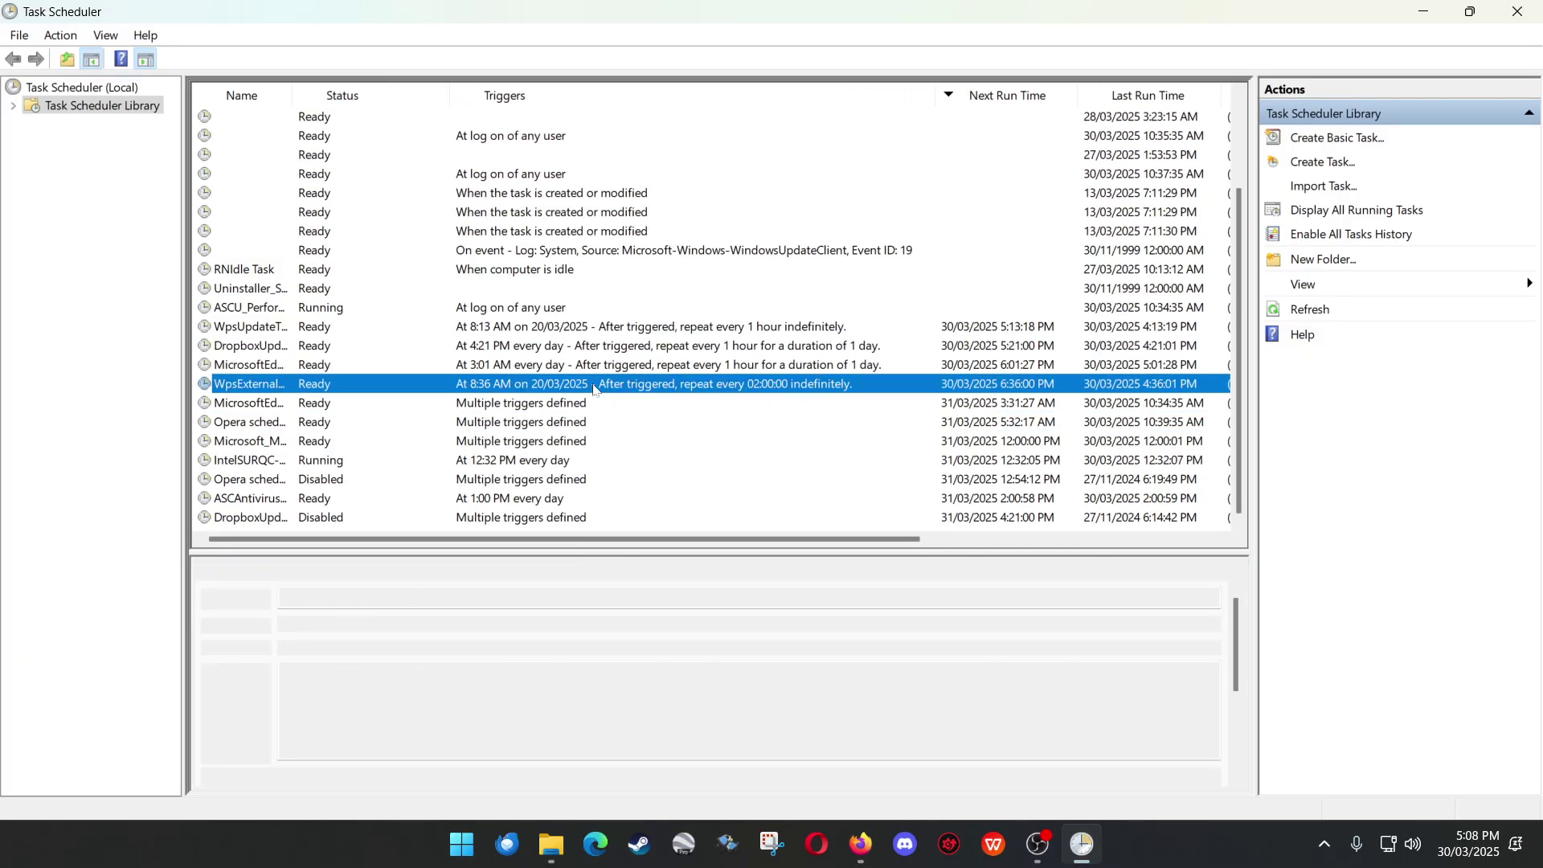
left_click(598, 364)
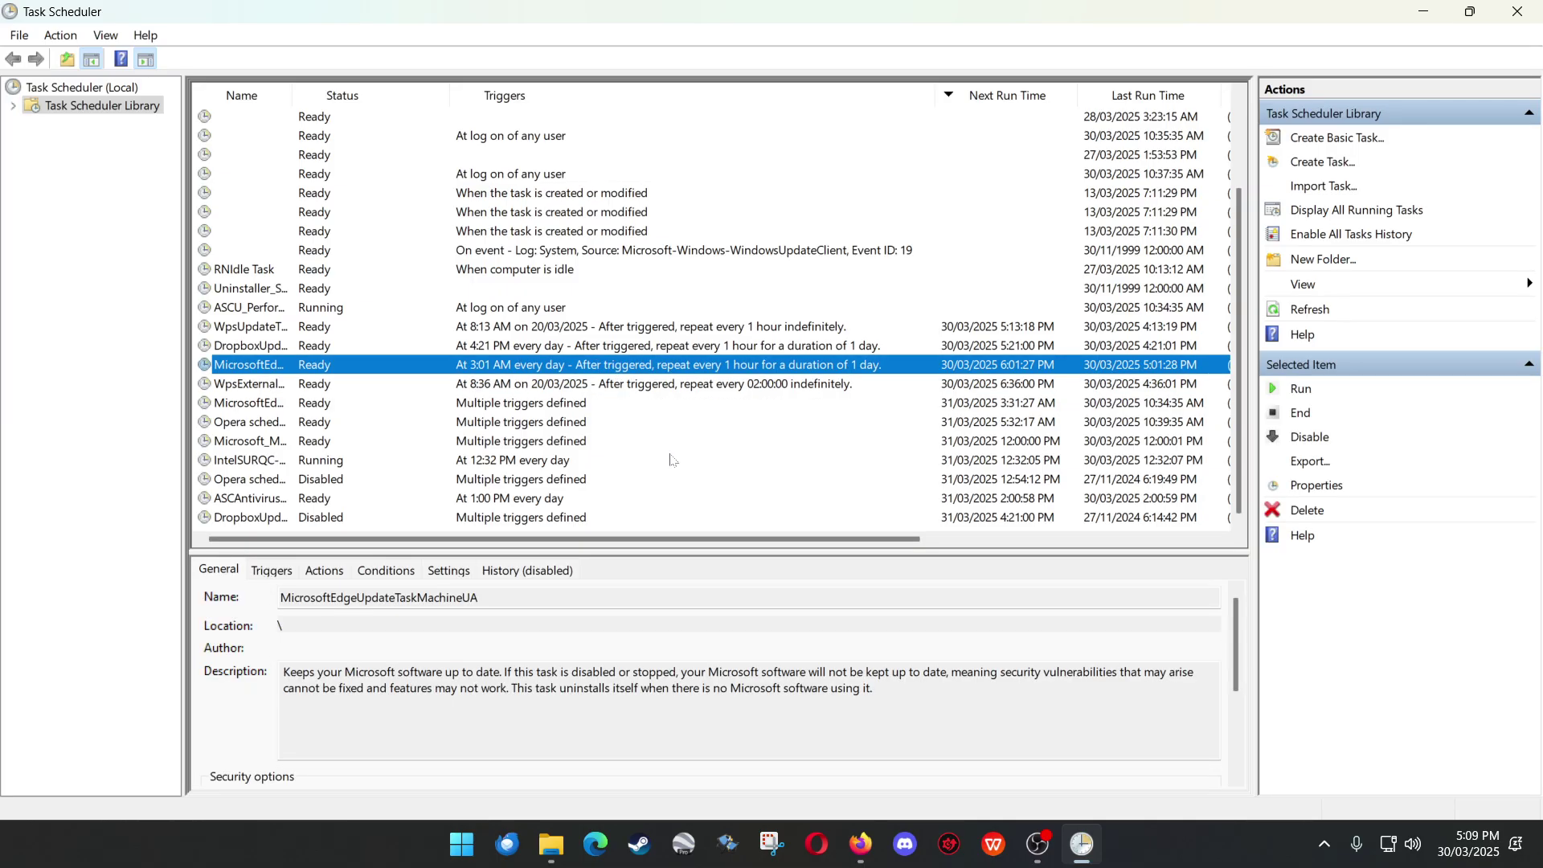
left_click(624, 351)
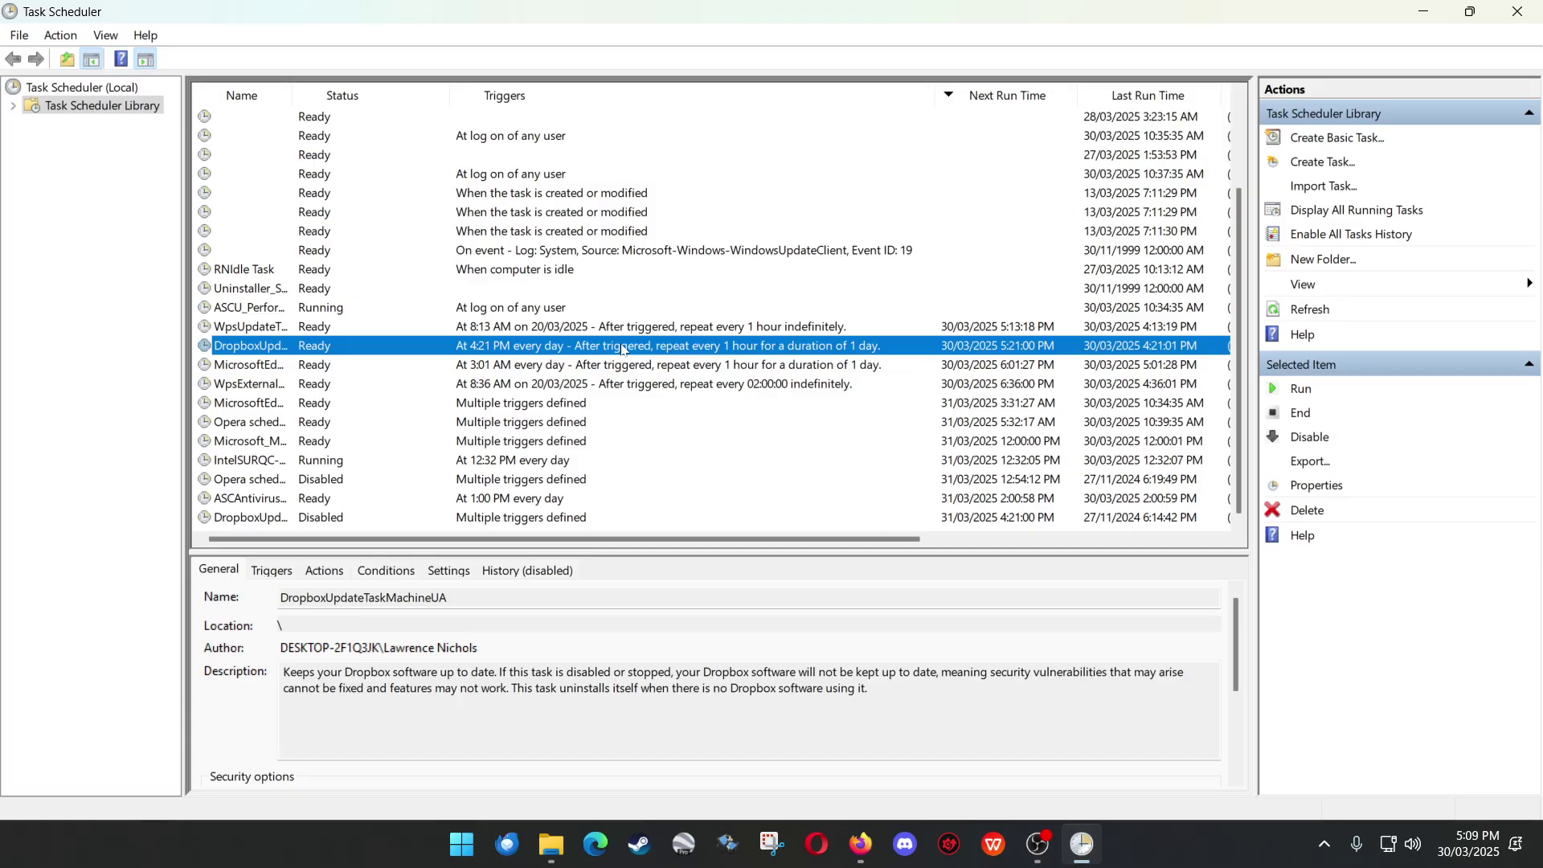
- Close Task Scheduler, select "Remove office and onedrive forever.bat" in the Windows stuff folder, and close the folder window
left_click(1516, 9)
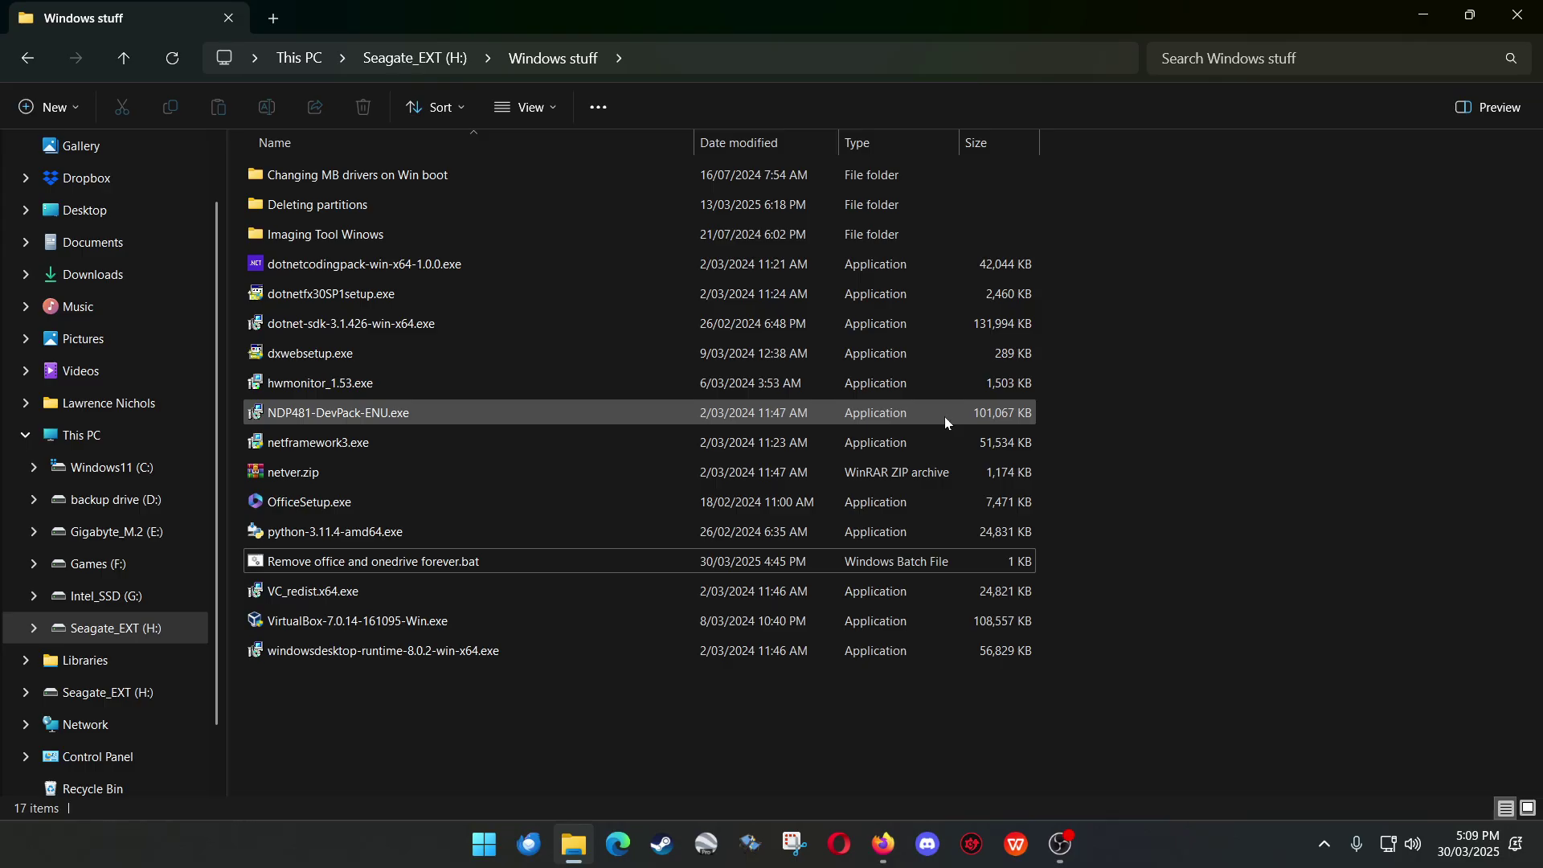
left_click(473, 562)
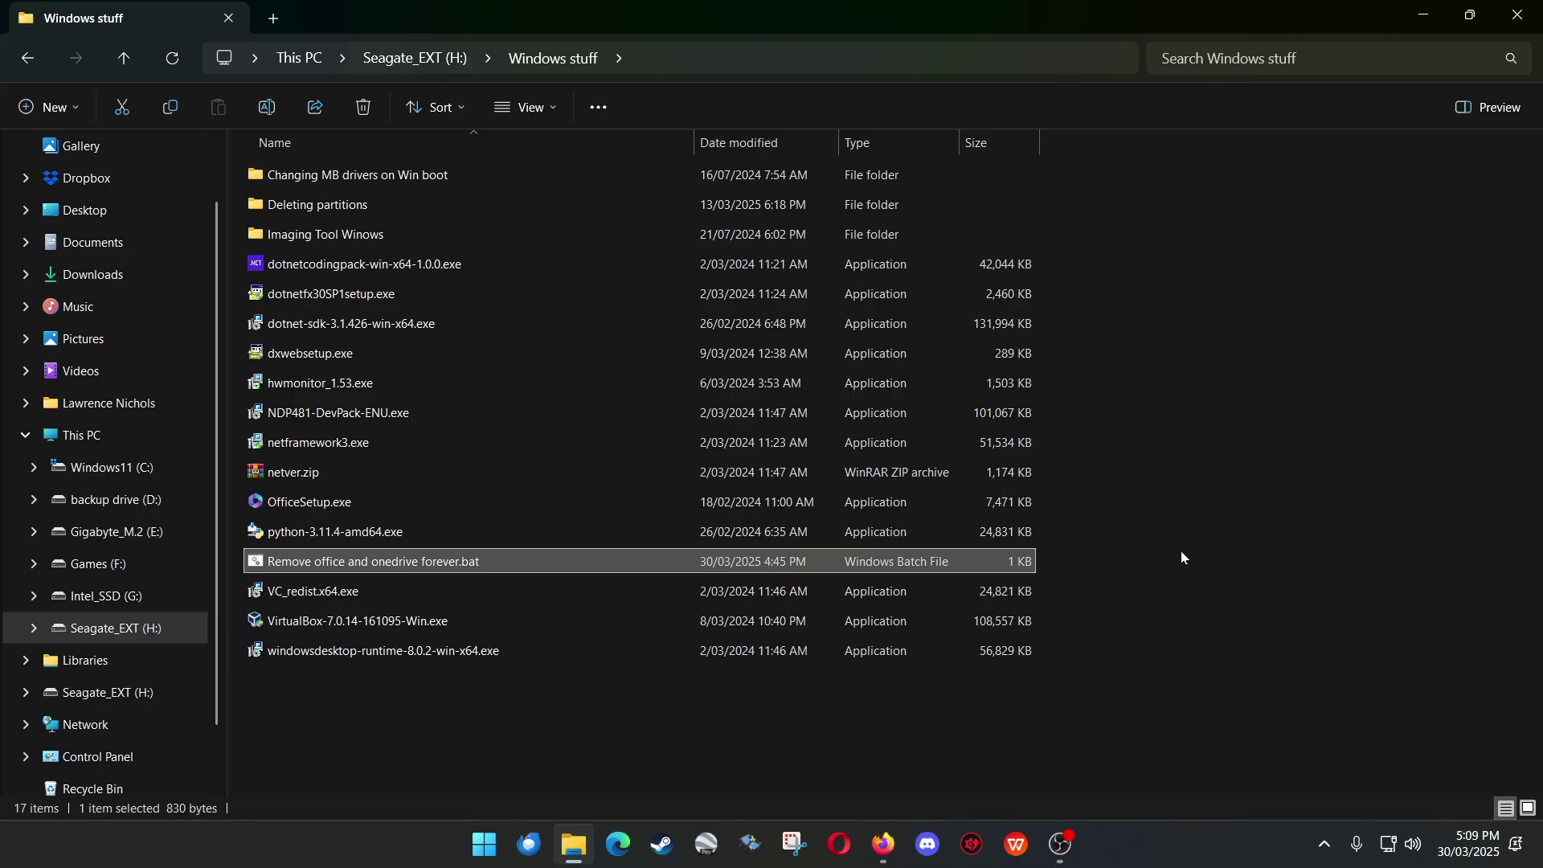
left_click(1518, 15)
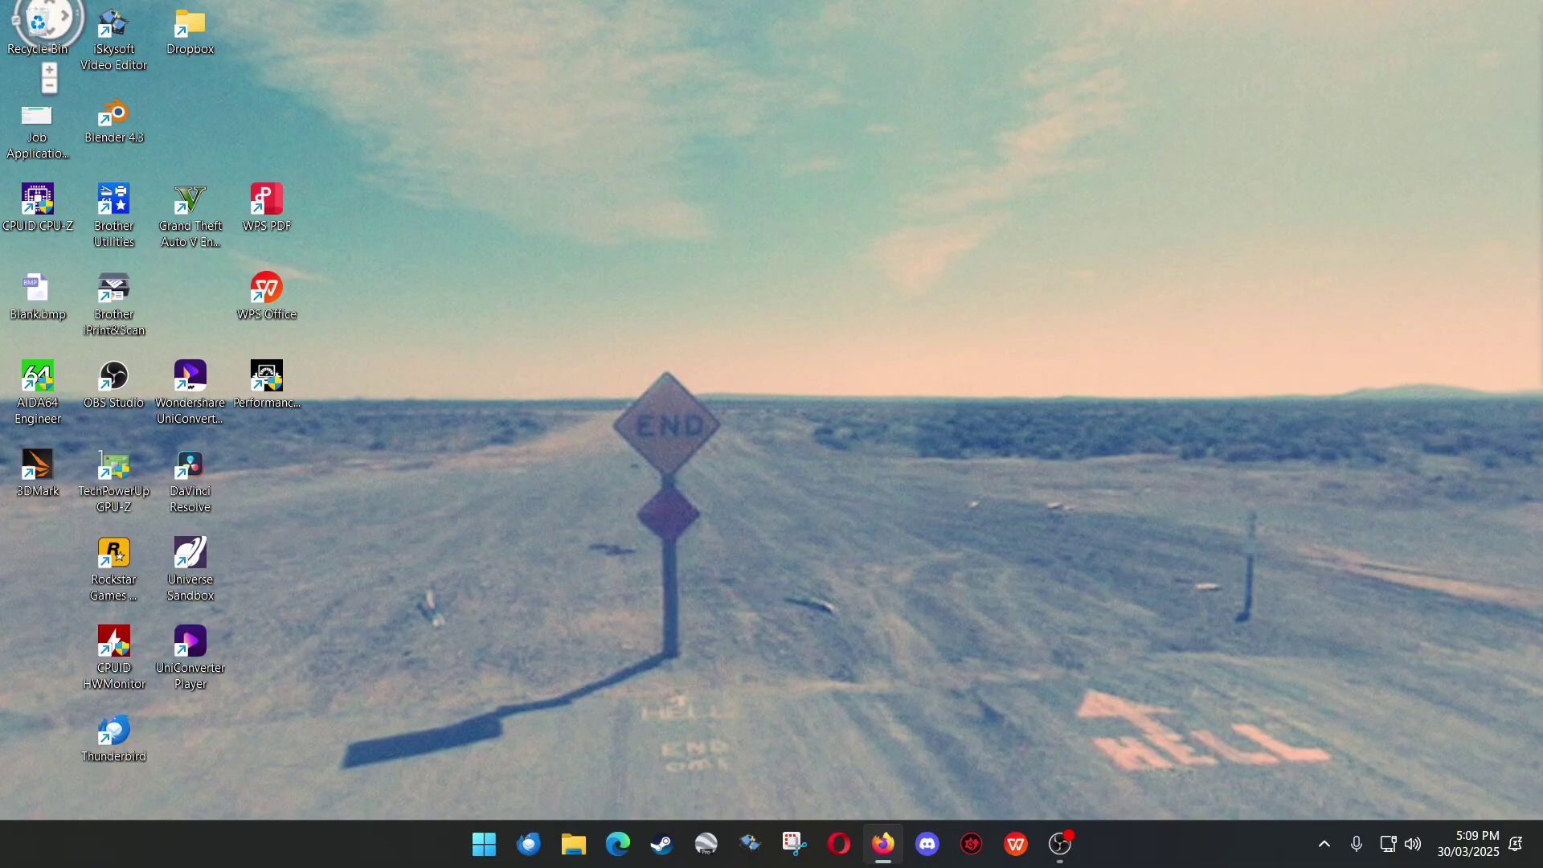
key("alt+Tab")
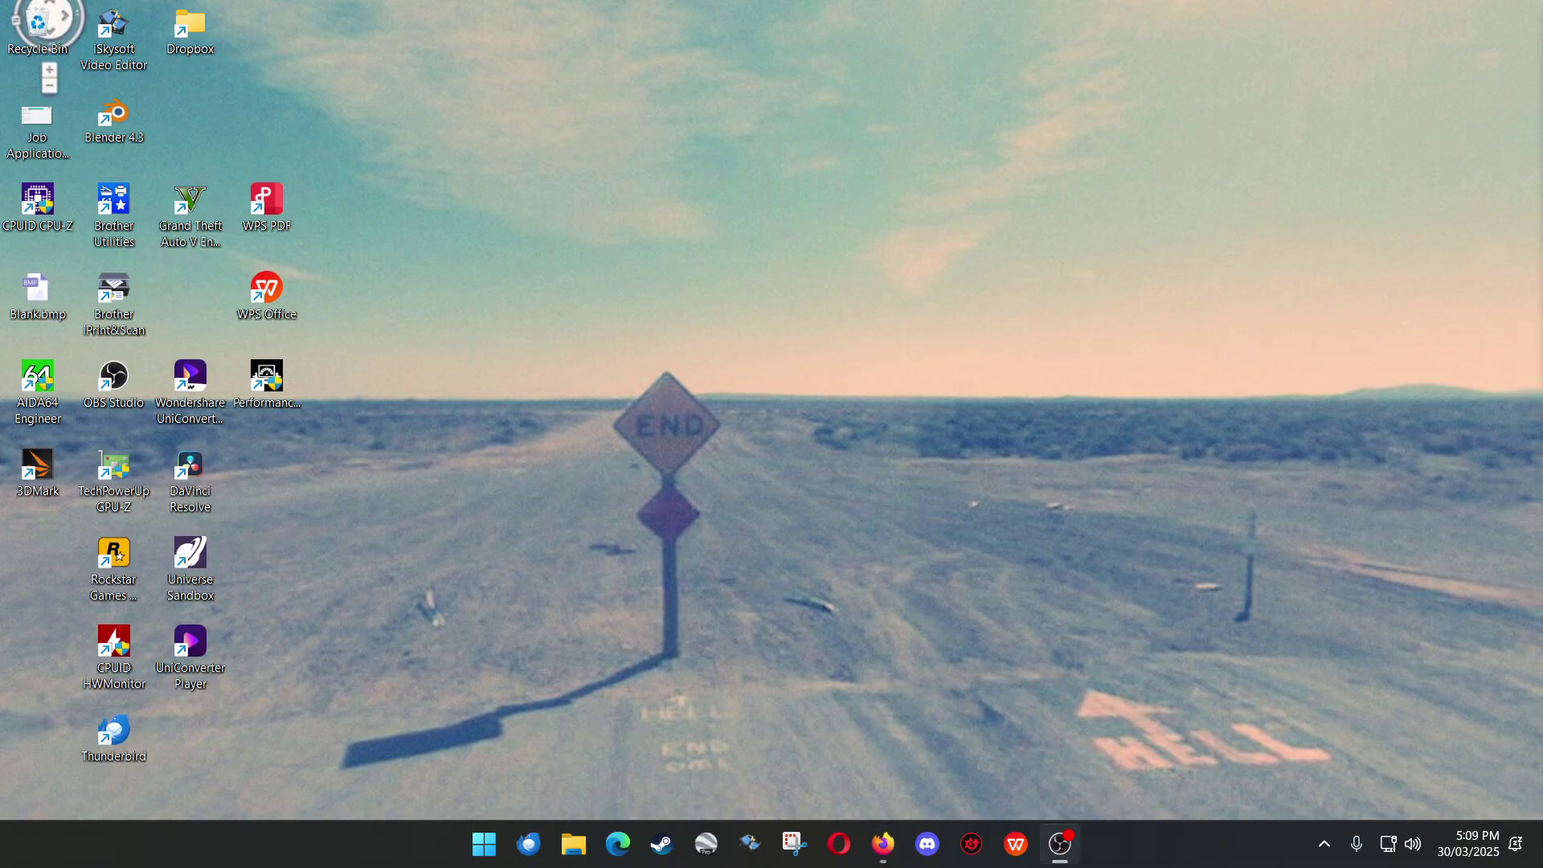